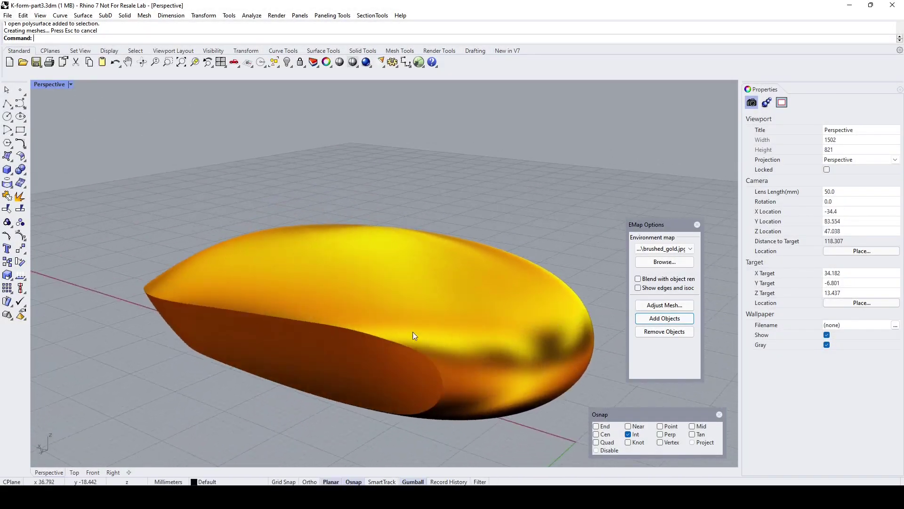
Step: Preview the finished form from several angles with the environment map switched from brushed gold to polished silver
right_drag(412, 332, 439, 305)
right_drag(439, 304, 458, 294)
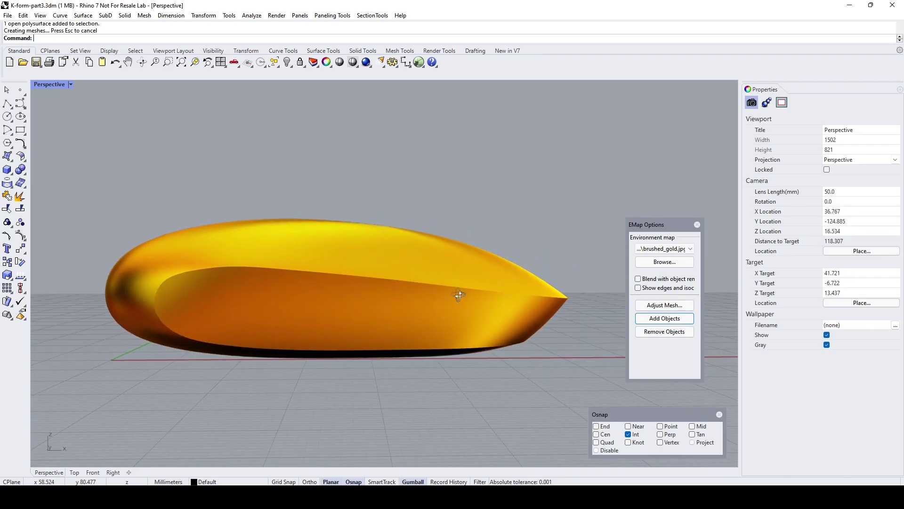
click(665, 250)
click(663, 266)
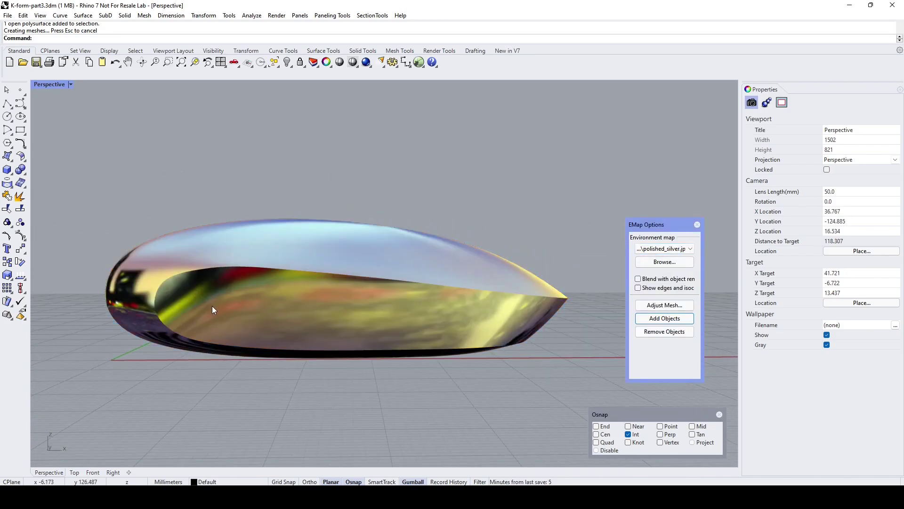
right_drag(212, 306, 372, 297)
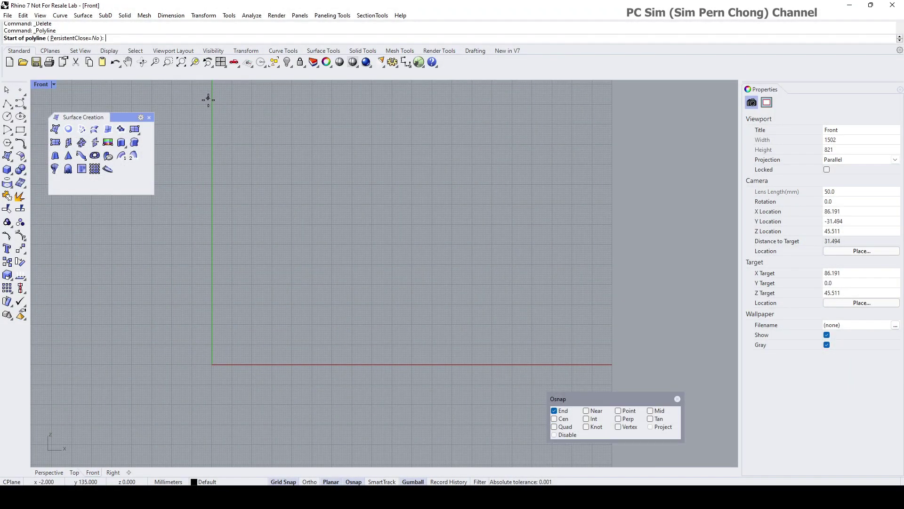
Step: Draw a vertical line 175 mm long through the origin in the Front view, from above to below the X axis
click(213, 100)
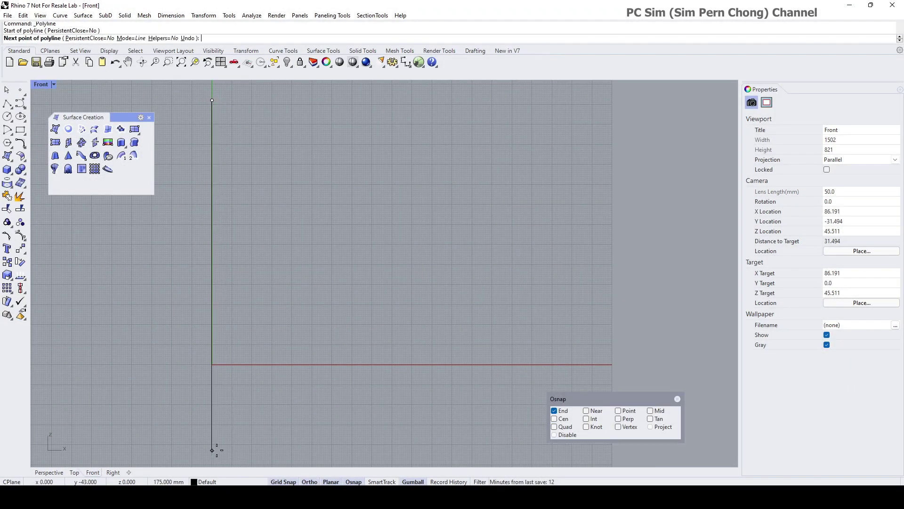
click(212, 450)
key(Return)
Step: Offset the vertical line 70 mm toward positive X
text(Offset)
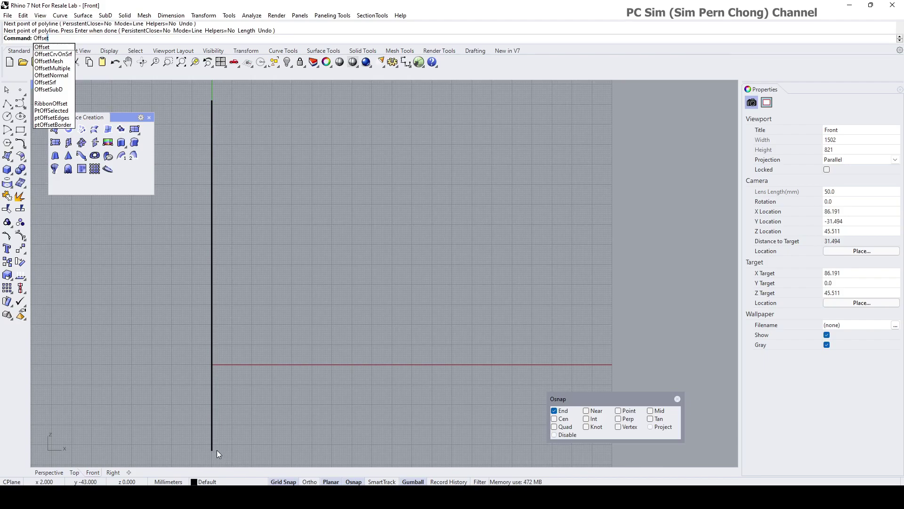
key(Return)
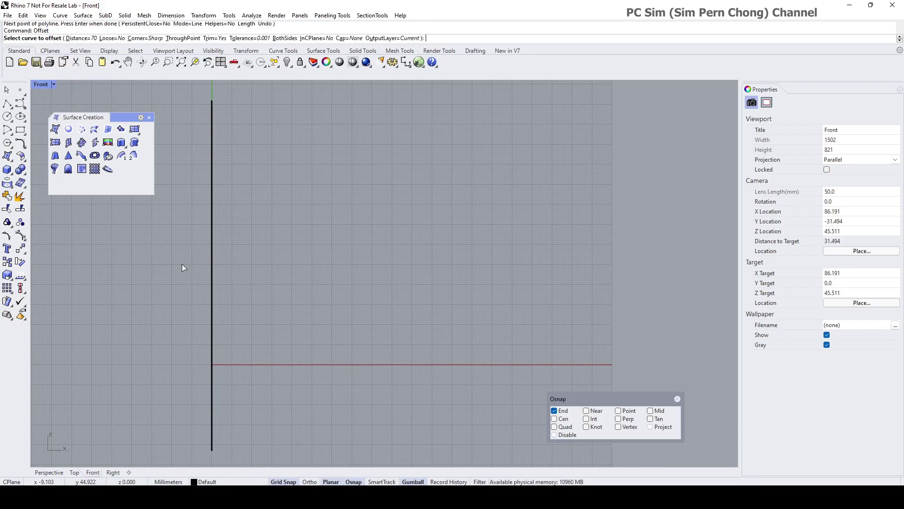
click(74, 38)
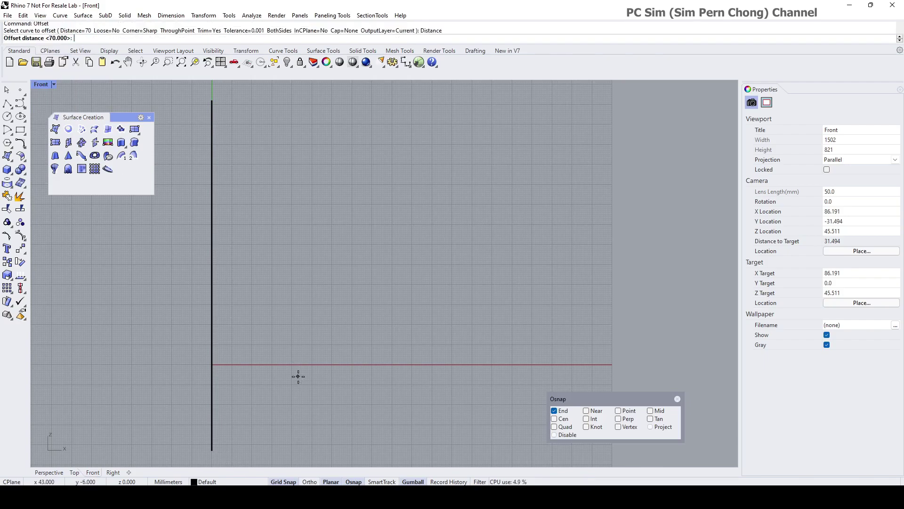
key(Return)
click(219, 302)
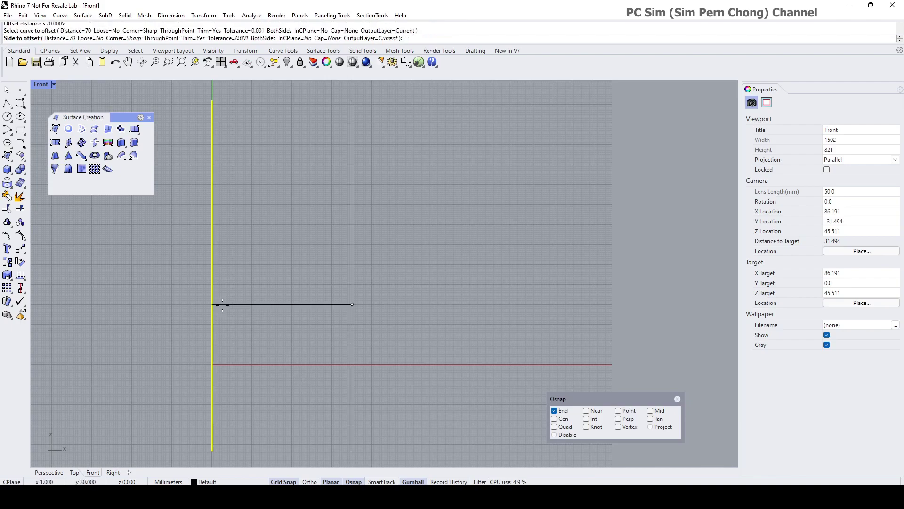
click(262, 304)
Step: Draw a horizontal polyline along the X axis from about x = -13 to x = 89, crossing both vertical lines
right_drag(265, 318, 302, 254)
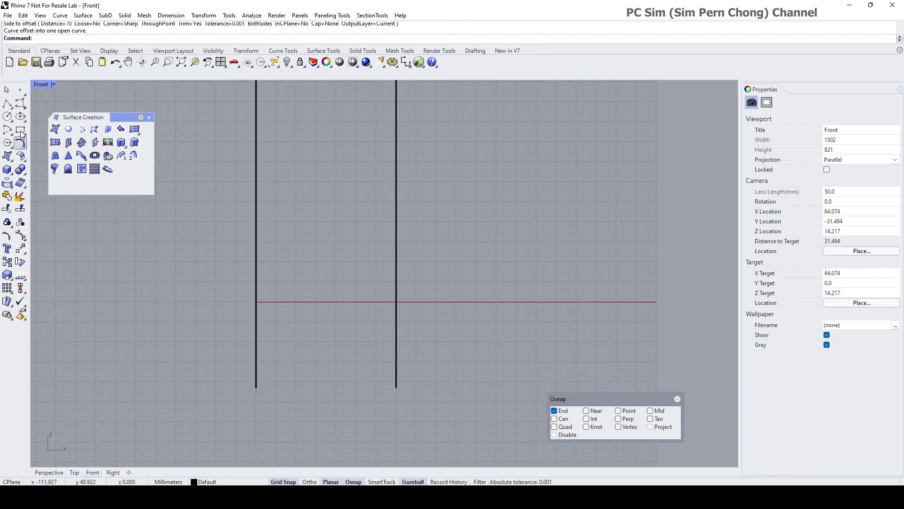
click(7, 104)
scroll(247, 312, up, 2)
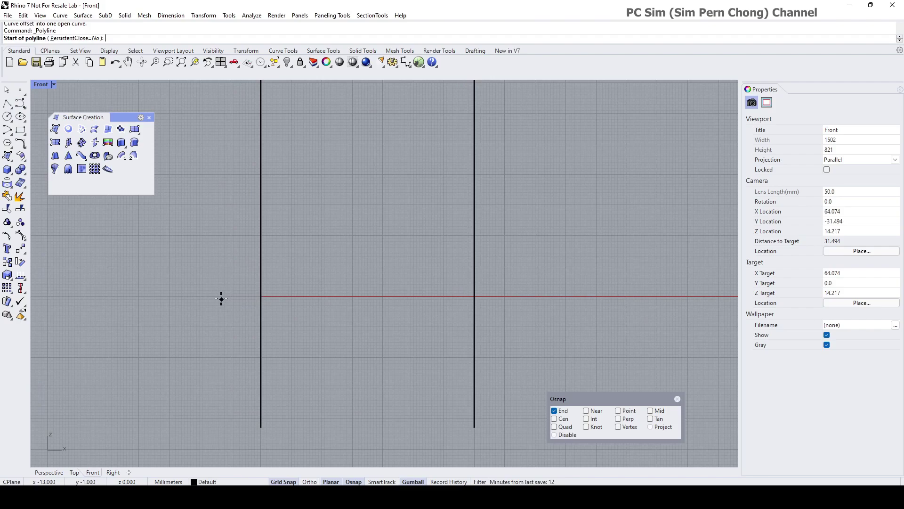
click(220, 296)
click(532, 296)
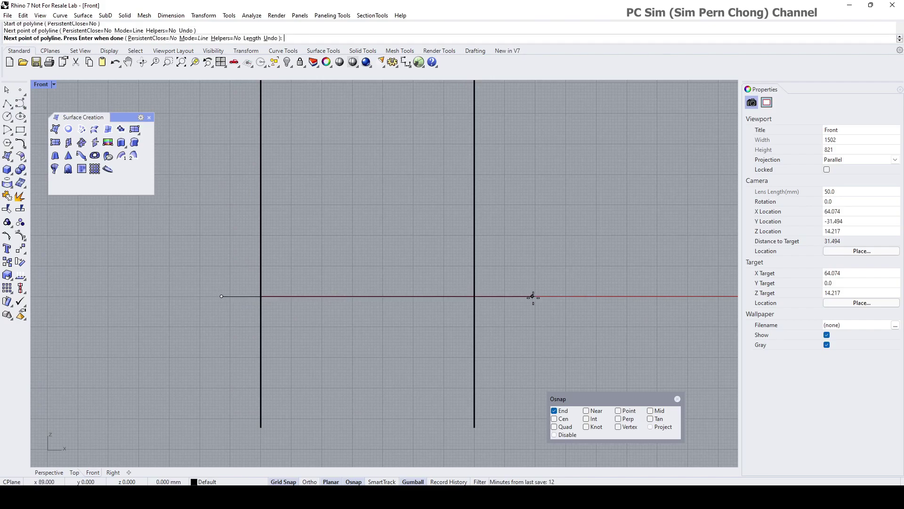
right_click(532, 296)
Step: Insert the picture K-form request1.jpg in the Front view, spanning across the gap between the two vertical lines
right_drag(388, 291, 348, 317)
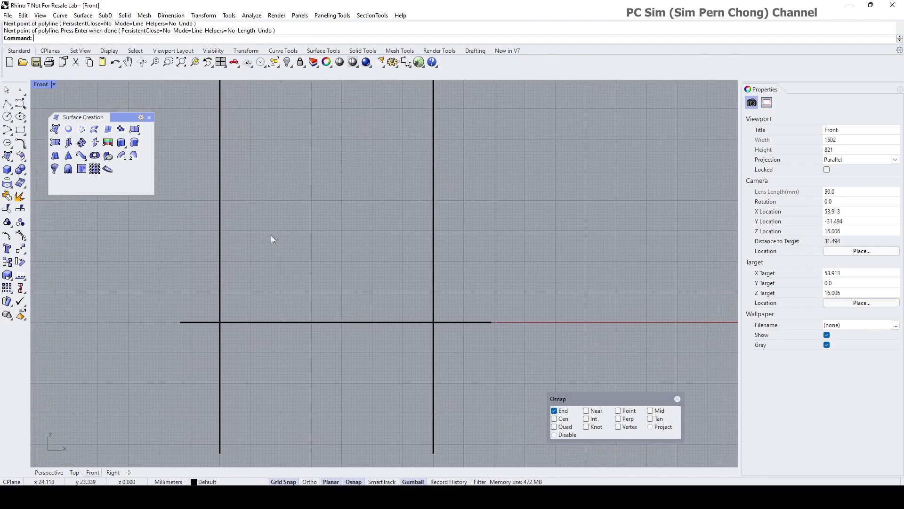
click(109, 145)
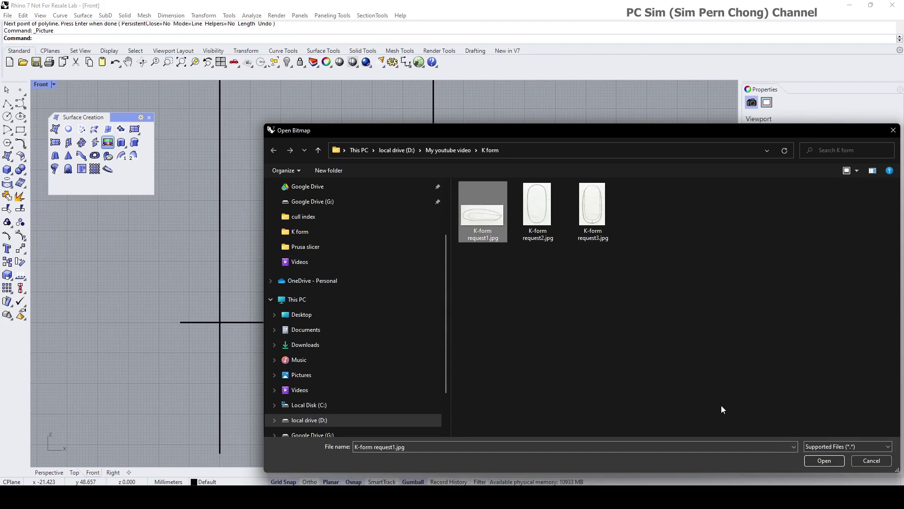
key(Return)
click(242, 300)
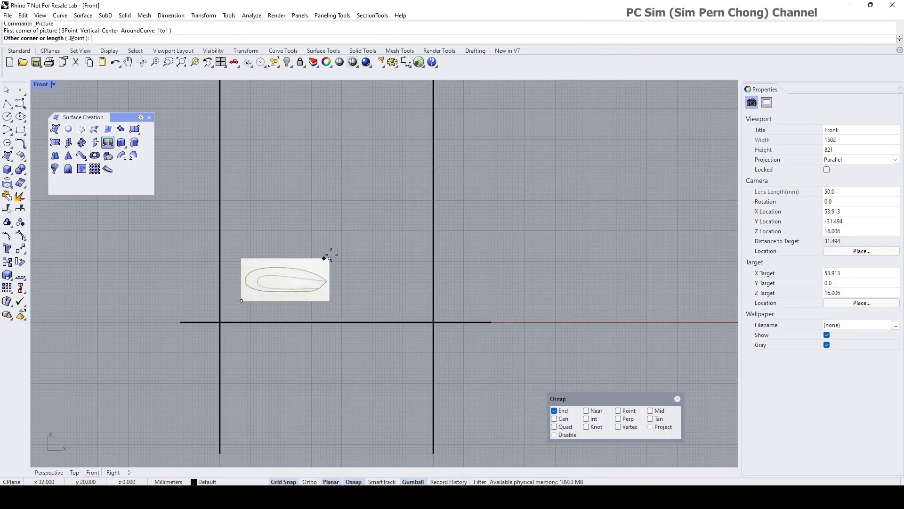
click(480, 185)
Step: Move and uniformly scale the side-view picture so its outer outline fits between the vertical lines and rests near the horizontal line
drag(360, 209, 358, 255)
drag(393, 288, 360, 289)
scroll(292, 309, up, 2)
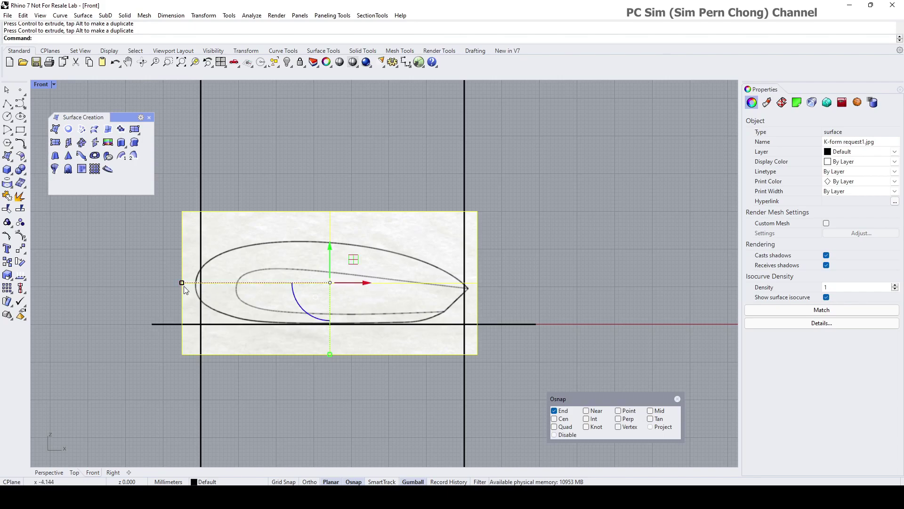
drag(183, 284, 188, 282)
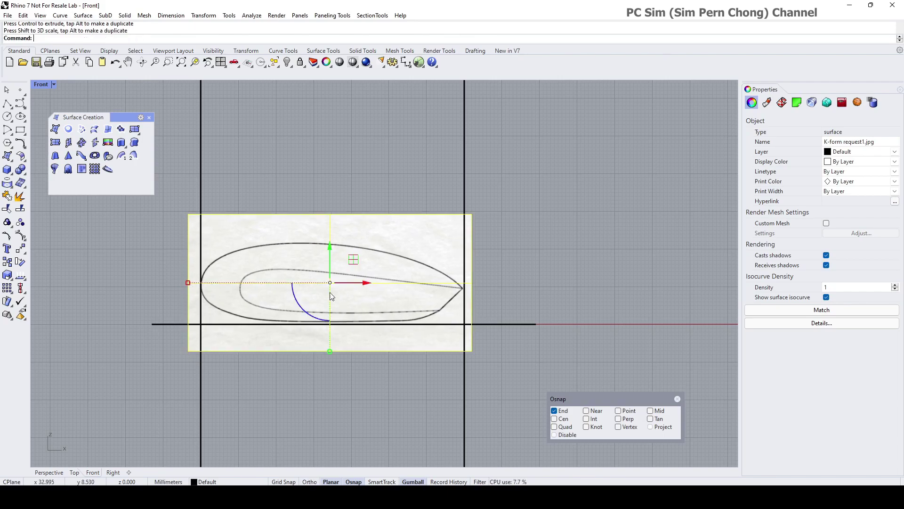
drag(365, 284, 365, 286)
scroll(306, 304, up, 3)
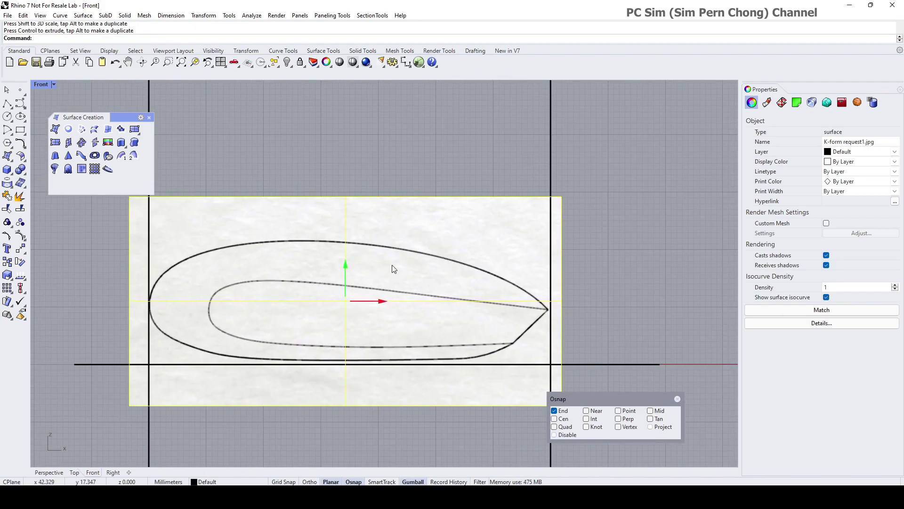
shift+drag(130, 301, 125, 300)
drag(379, 303, 383, 304)
scroll(405, 292, down, 2)
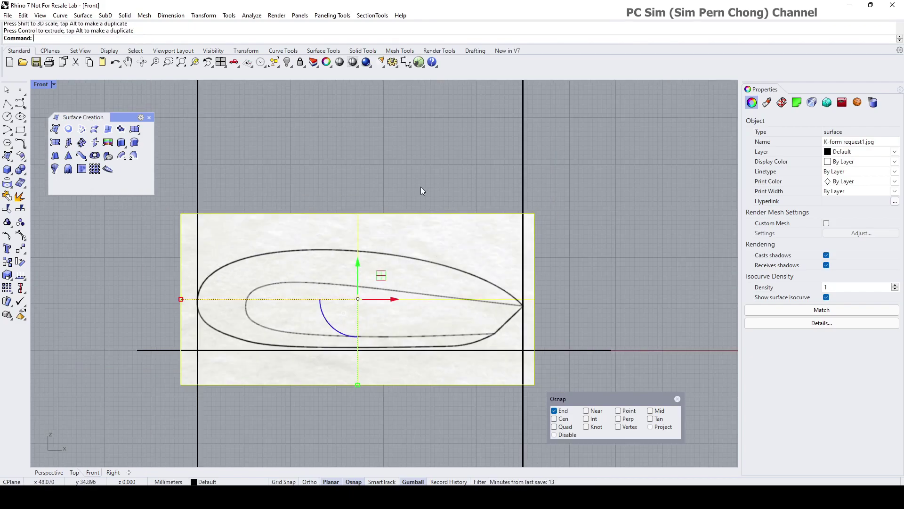
click(342, 138)
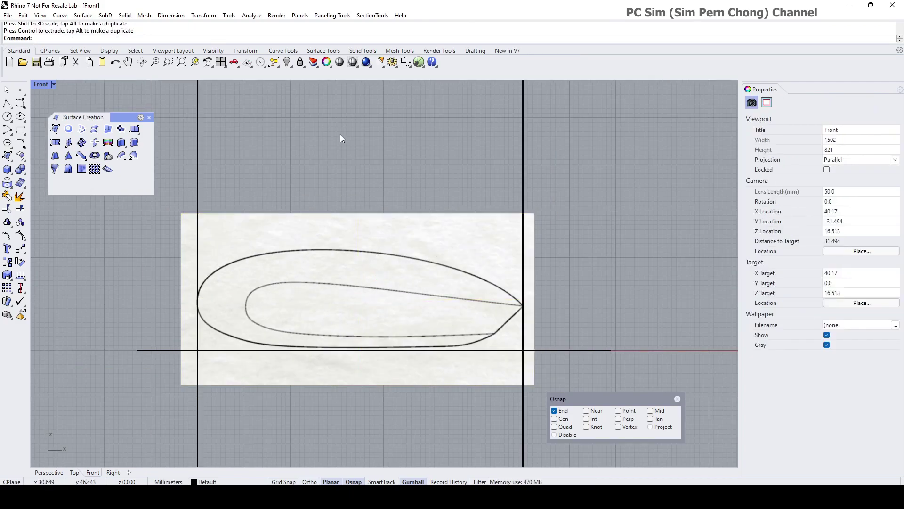
Step: Enable the intersection snap and place a point where each vertical line crosses the horizontal line
click(20, 90)
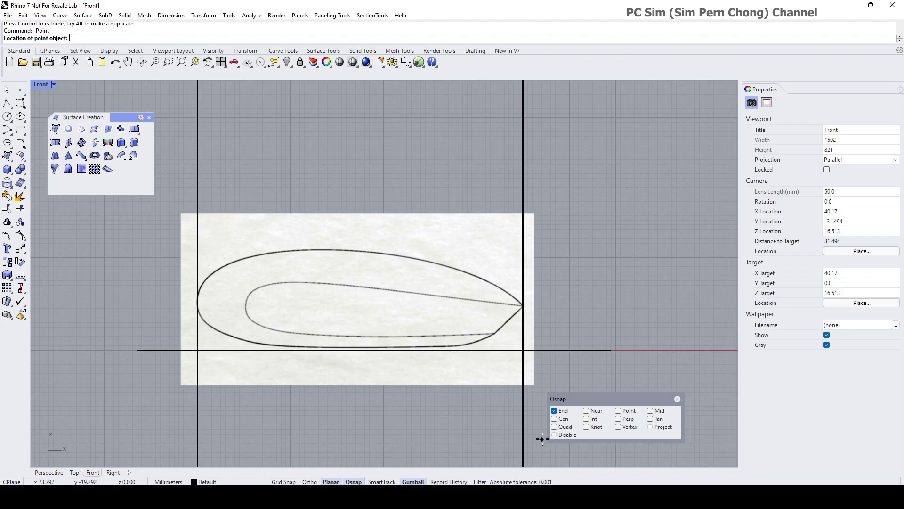
click(586, 419)
click(216, 362)
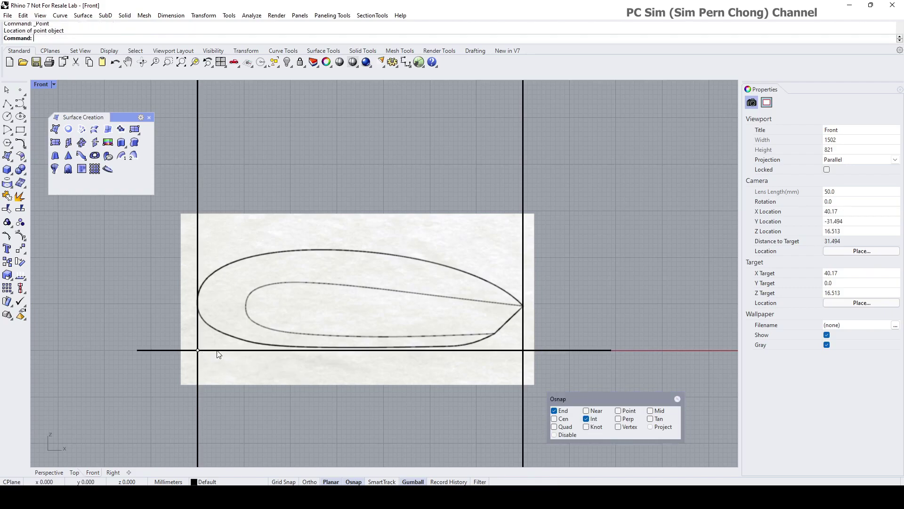
right_click(291, 371)
click(526, 352)
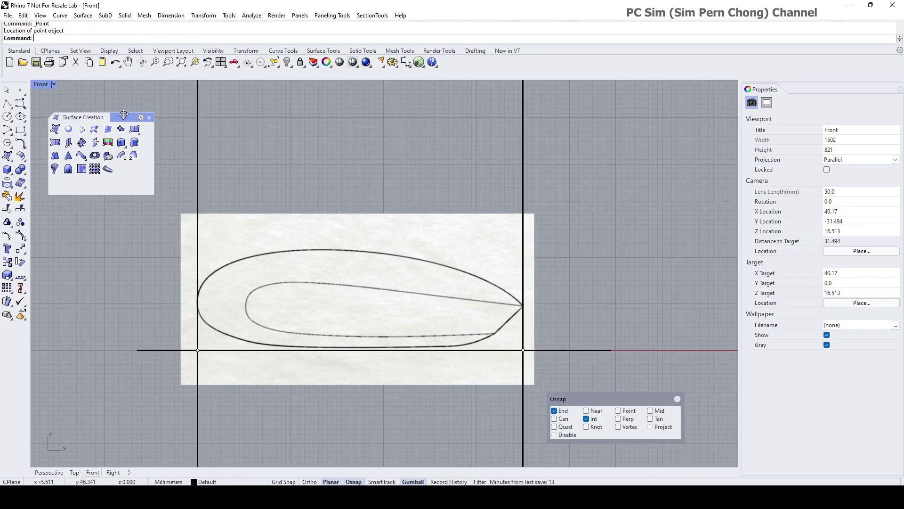
Step: Insert the picture K-form request2.jpg in the Top view, between the two reference points
double_click(38, 85)
double_click(37, 85)
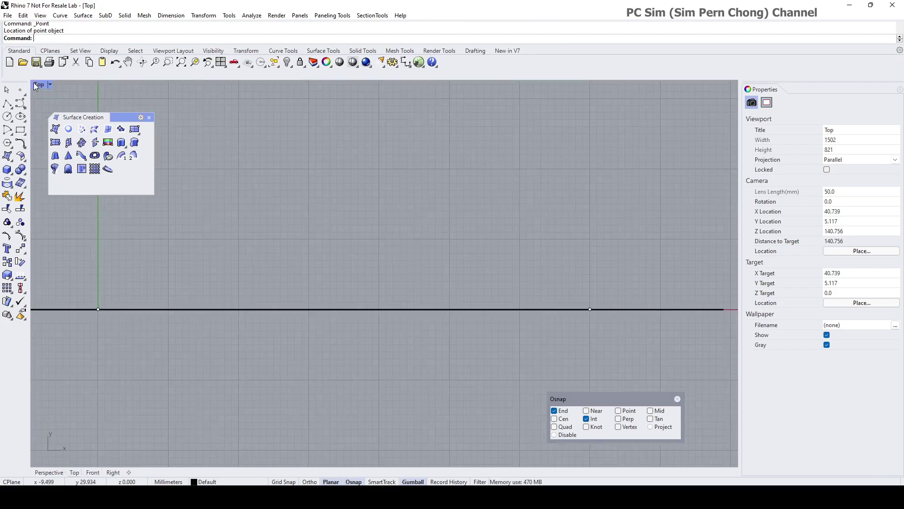
click(107, 142)
click(824, 460)
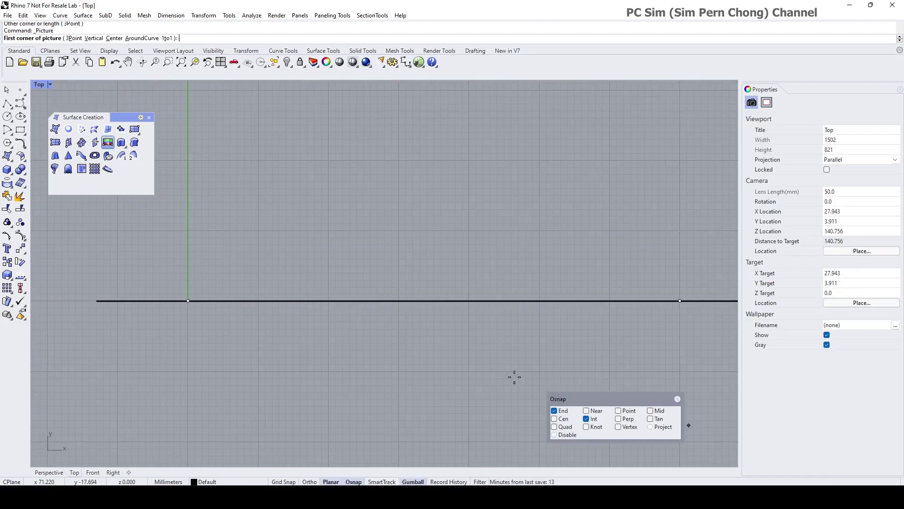
click(268, 359)
click(505, 210)
Step: Rotate the top-view picture 90° clockwise so the oval's long side runs along the X axis
scroll(487, 219, down, 10)
right_drag(465, 217, 391, 300)
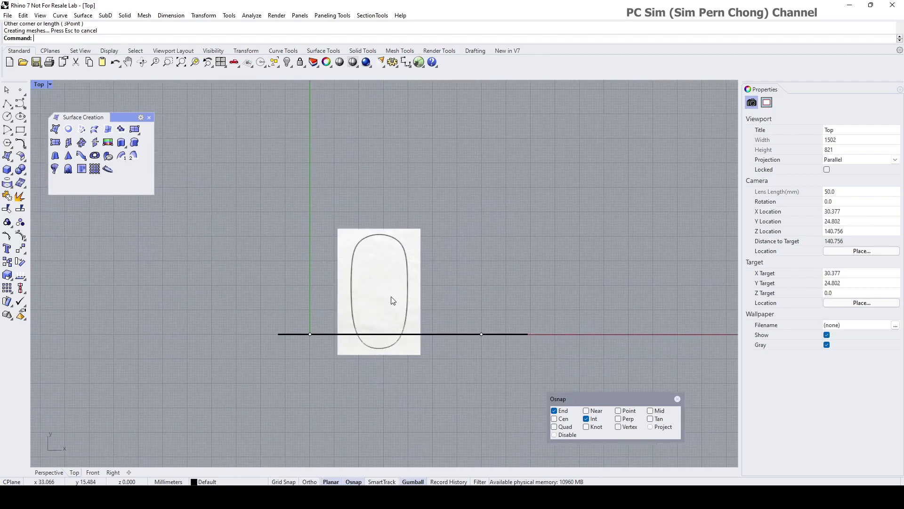
click(399, 330)
shift+drag(364, 326, 351, 265)
right_drag(383, 285, 339, 299)
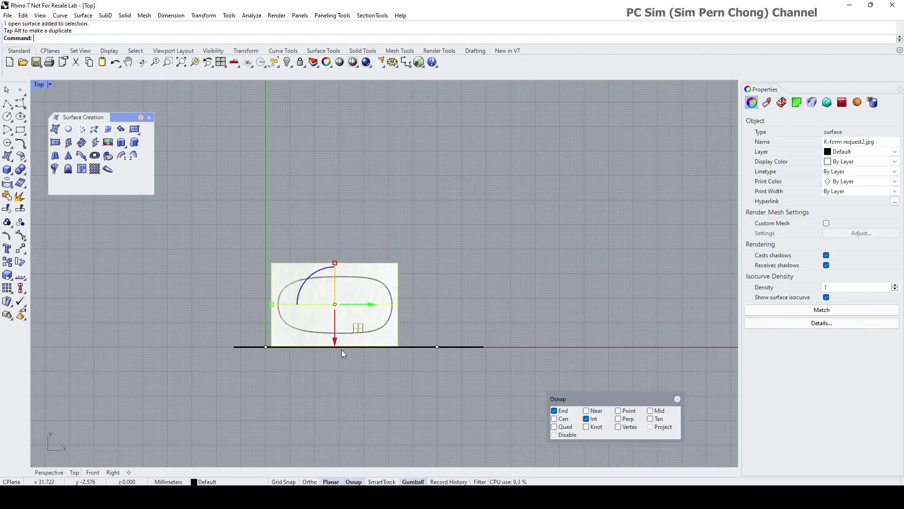
Step: Move and uniformly scale the top-view picture so the oval is centred on the horizontal line with its ends on the two points
scroll(342, 357, up, 5)
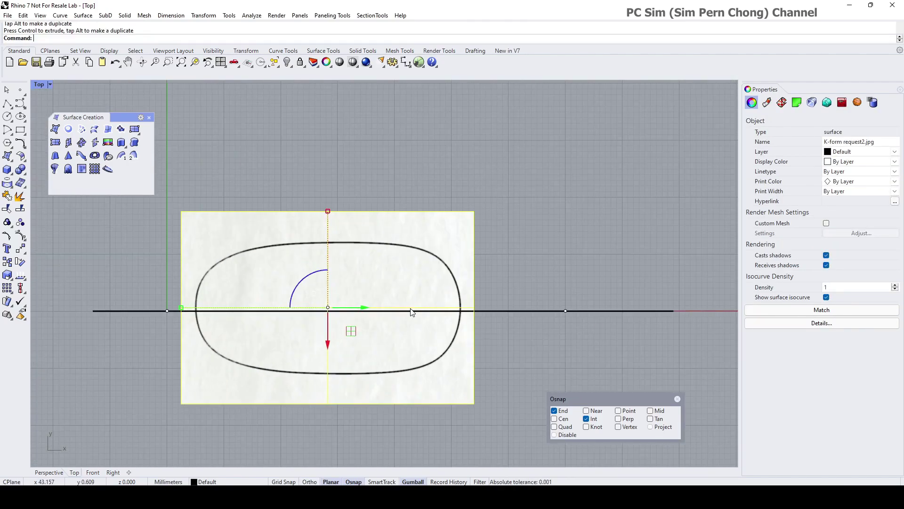
drag(365, 307, 378, 308)
drag(346, 350, 345, 353)
drag(195, 310, 137, 311)
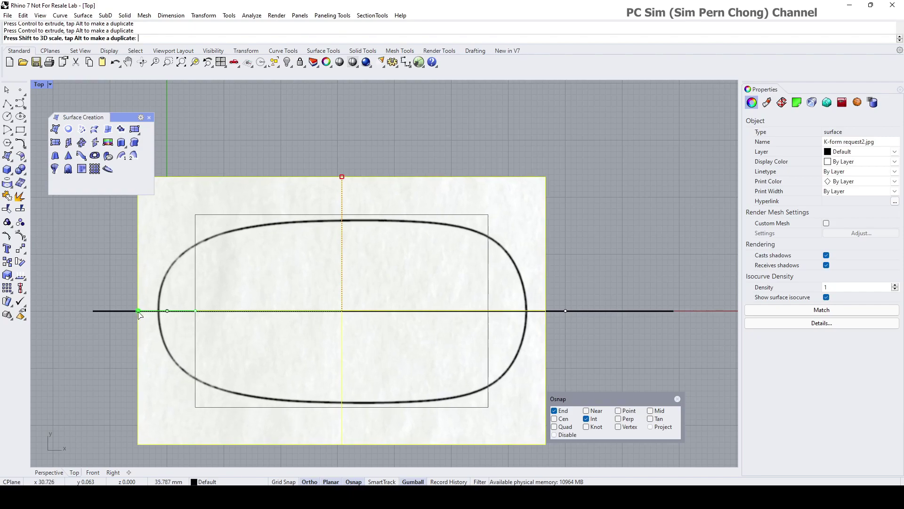
drag(378, 312, 403, 312)
shift+drag(163, 313, 146, 311)
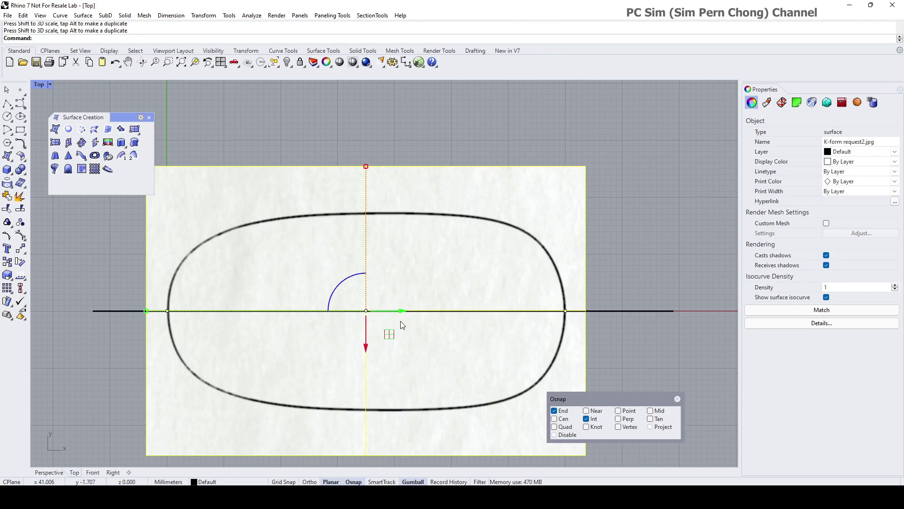
drag(366, 347, 367, 351)
click(113, 262)
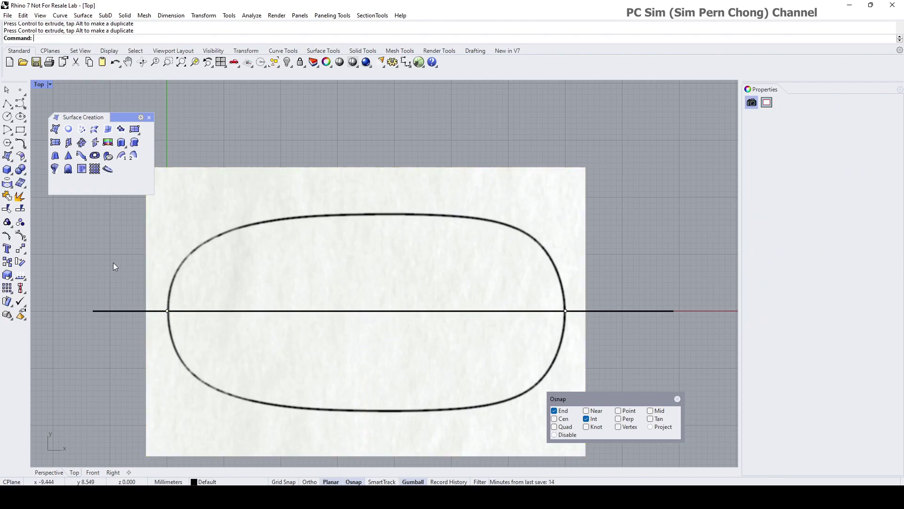
Step: Select both reference pictures in the Perspective view and raise their object transparency to roughly halfway
double_click(39, 85)
double_click(408, 85)
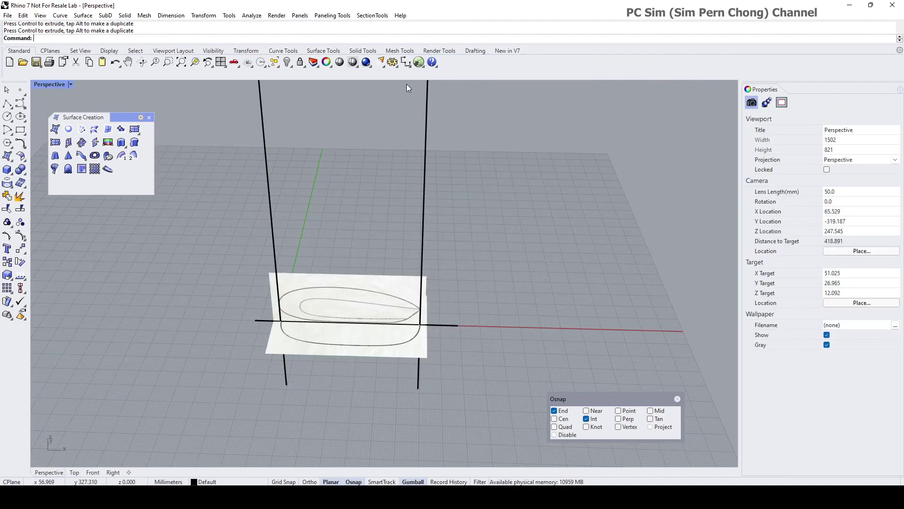
click(343, 329)
scroll(410, 386, up, 2)
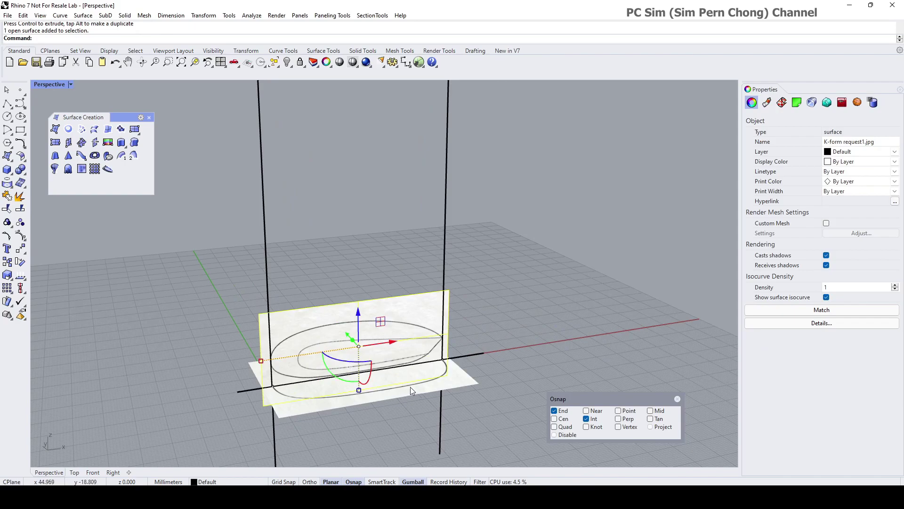
shift+click(458, 382)
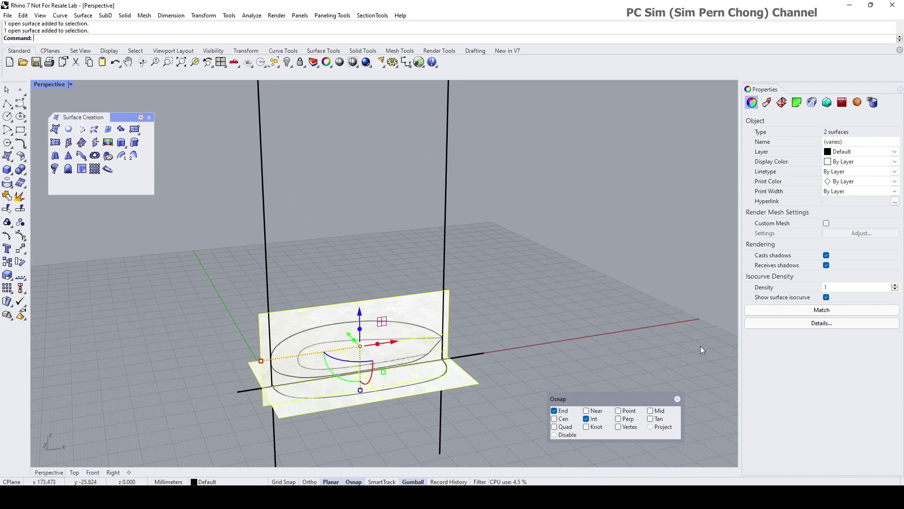
click(767, 102)
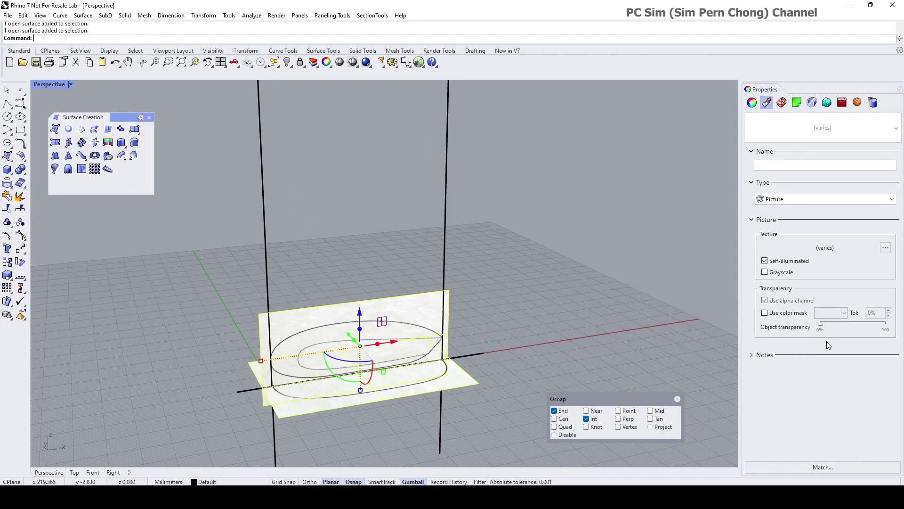
drag(822, 328, 850, 327)
click(556, 288)
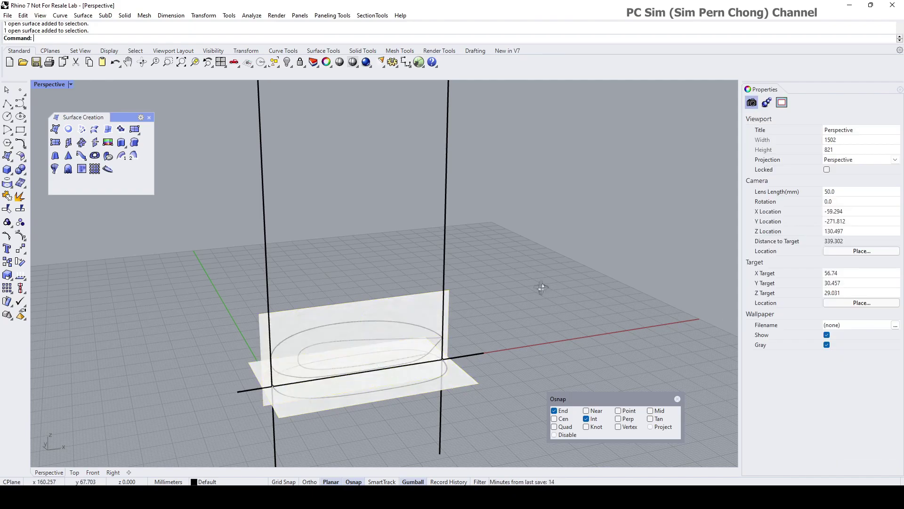
Step: In the Front view, enable Near snapping and trace the upper outer outline with a degree-3 control-point curve between the two vertical guide lines
right_drag(541, 287, 279, 227)
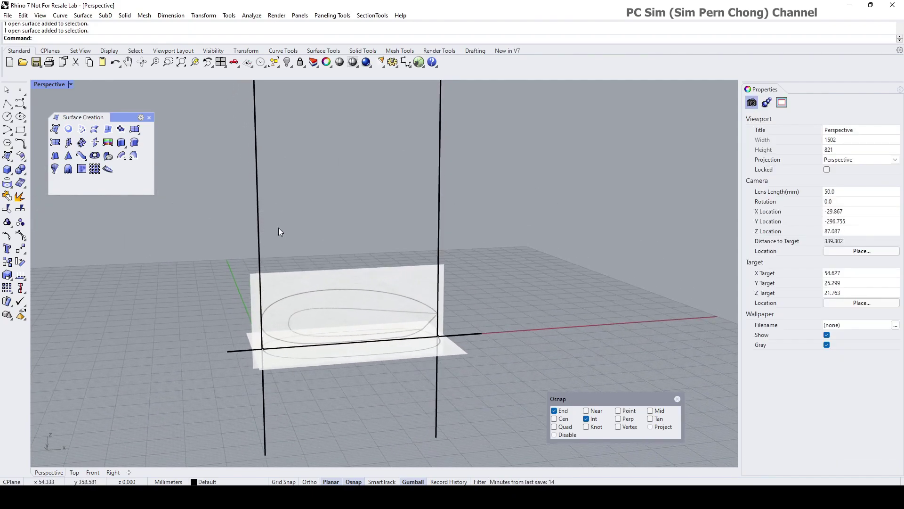
double_click(45, 84)
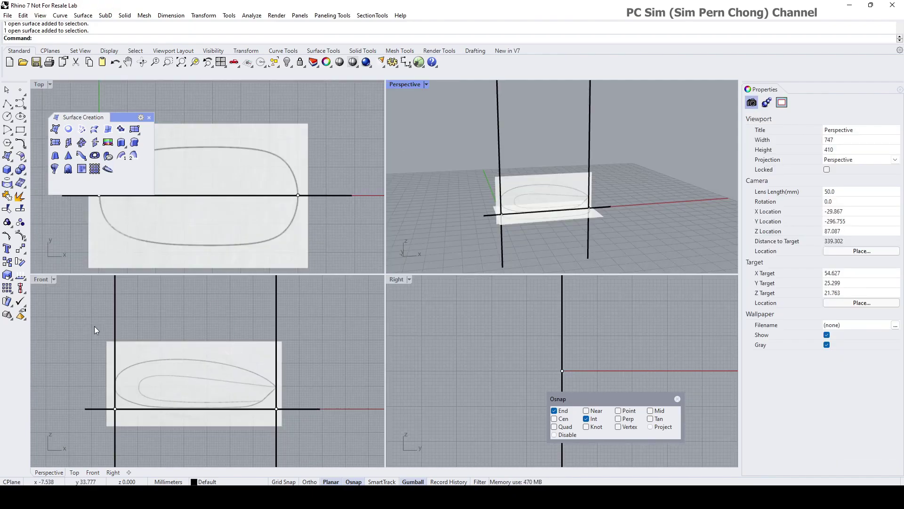
double_click(39, 280)
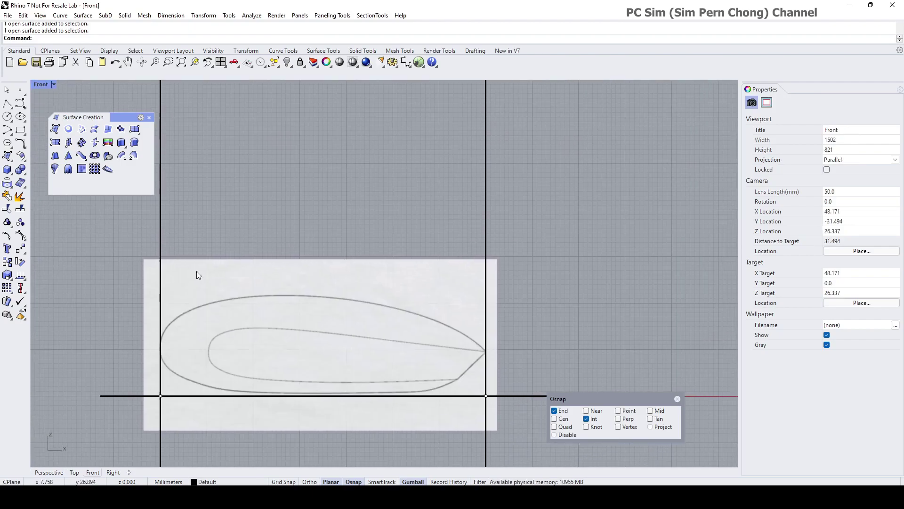
right_drag(243, 278, 249, 244)
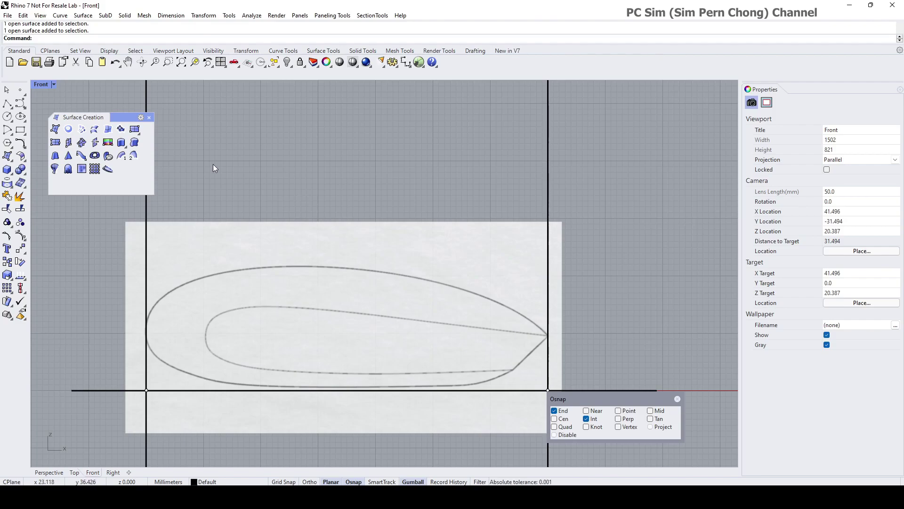
click(19, 106)
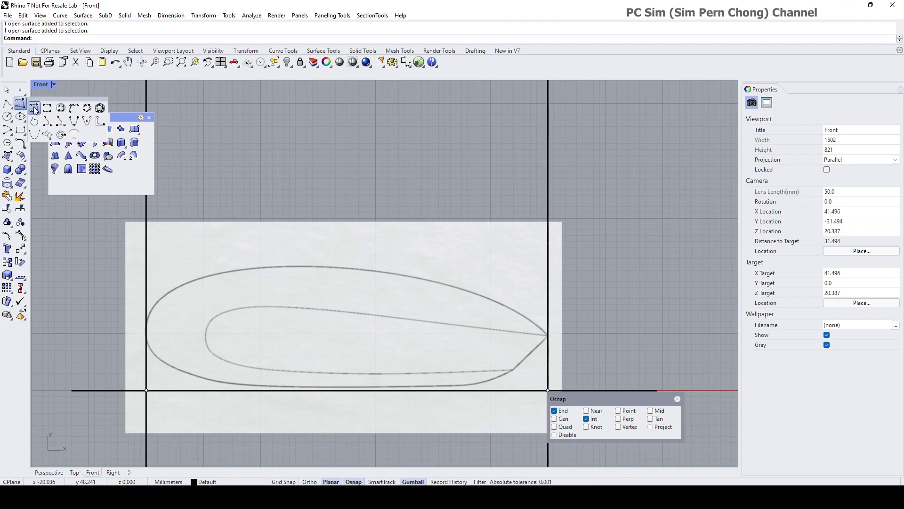
click(34, 109)
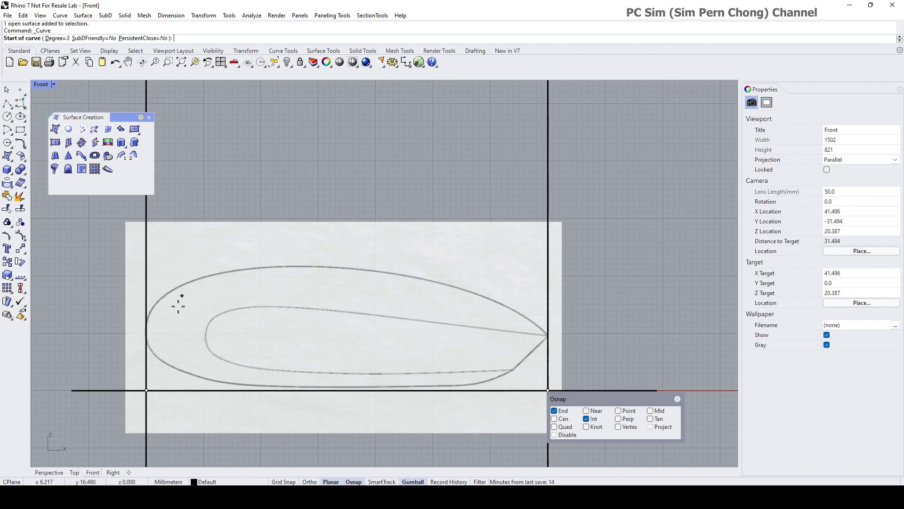
click(586, 411)
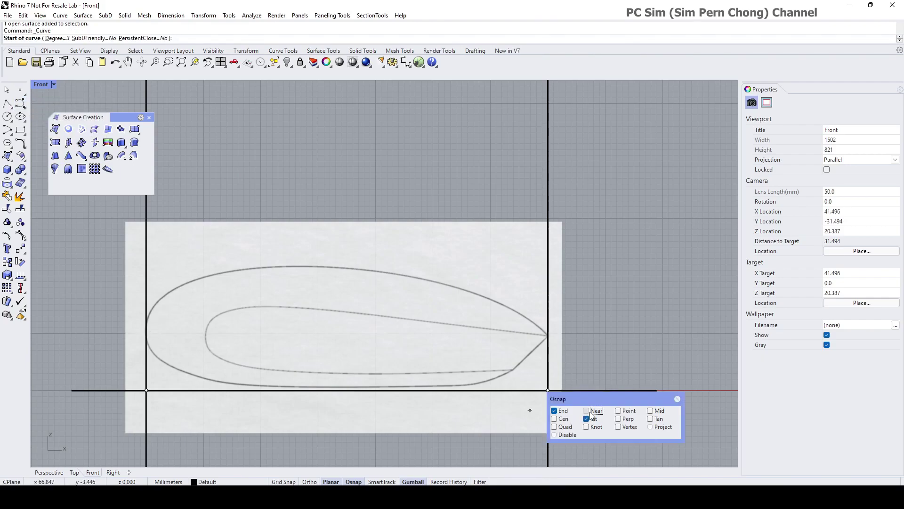
click(146, 331)
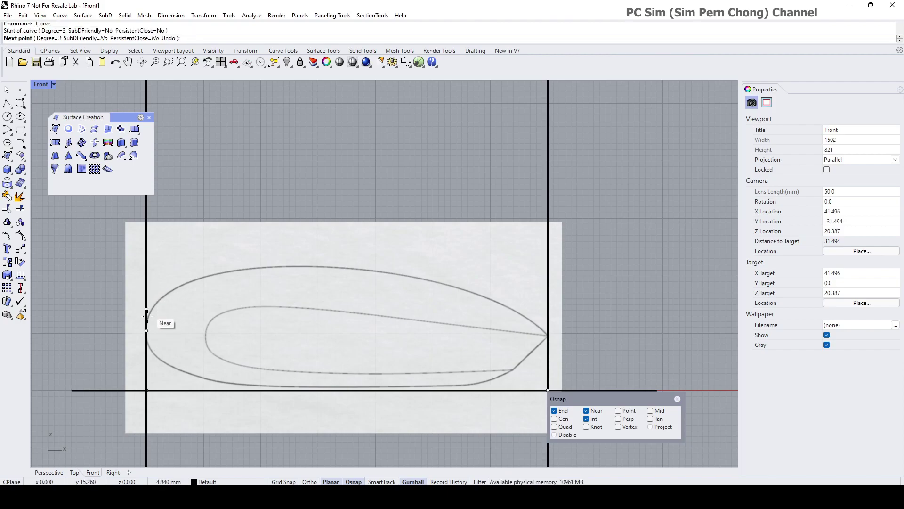
click(146, 283)
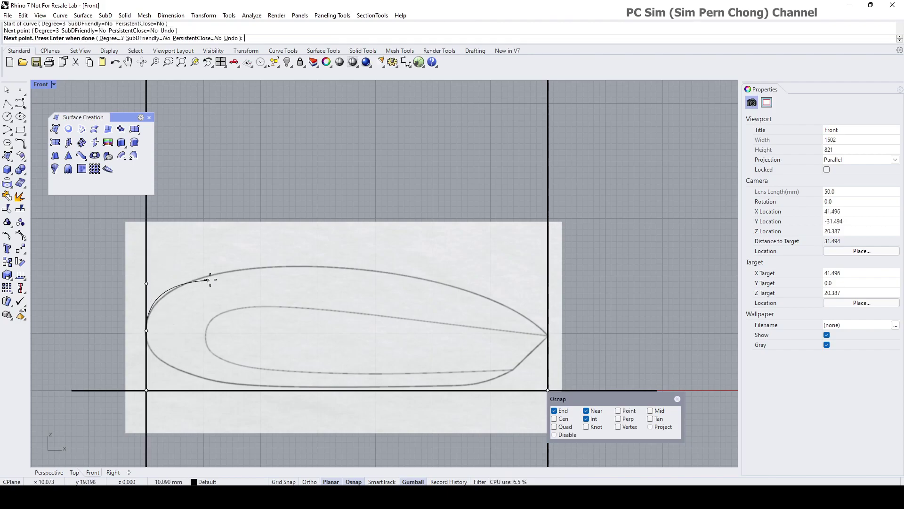
click(231, 271)
click(371, 270)
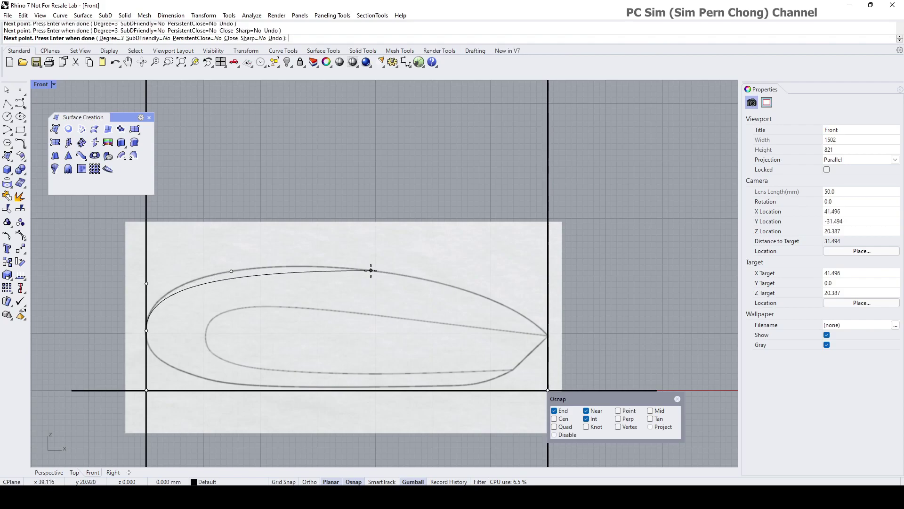
click(501, 303)
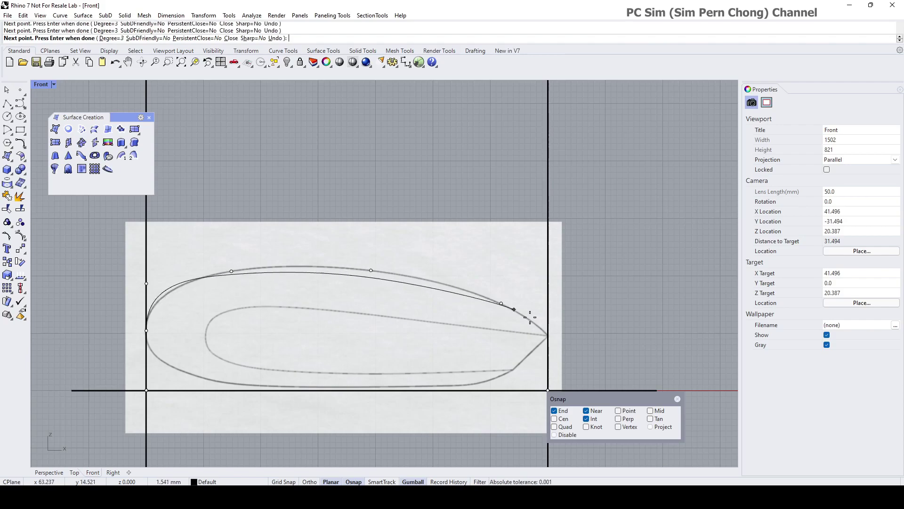
click(548, 335)
key(Return)
Step: Show the outer curve's control points and raise the two nearest the pointed tip to match the picture outline
click(515, 315)
click(545, 340)
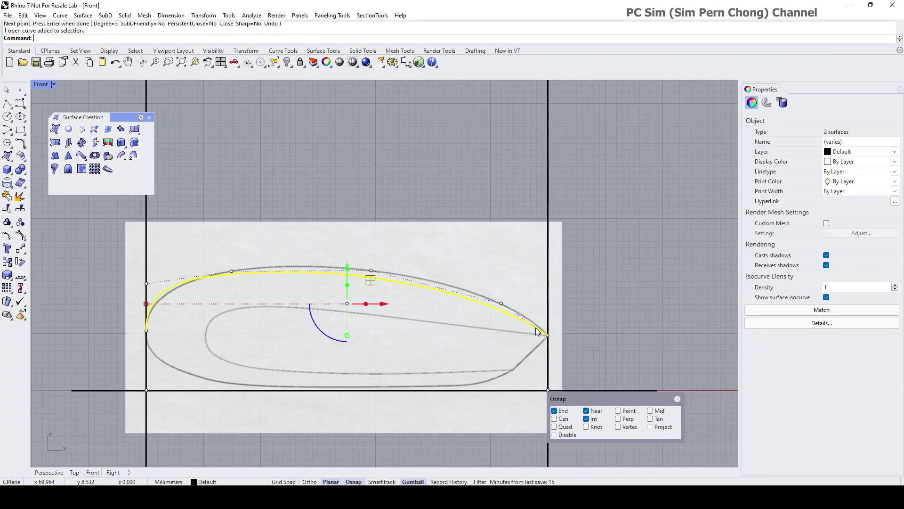
scroll(511, 313, up, 2)
click(499, 302)
click(533, 329)
drag(498, 267, 499, 254)
click(337, 261)
click(372, 286)
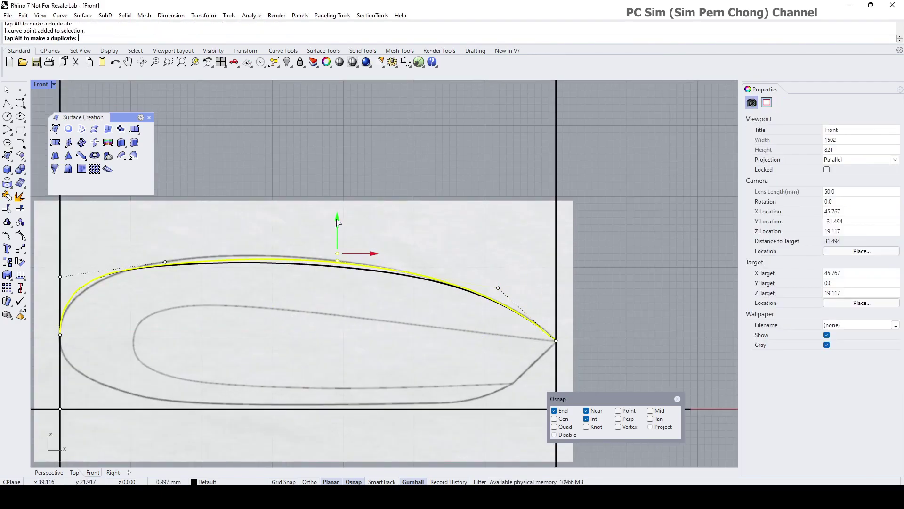
Step: Fit the outer curve's rounded end by raising its first upper control point and lowering the point above the curve's start on the guide line
scroll(437, 362, up, 2)
click(370, 319)
click(401, 345)
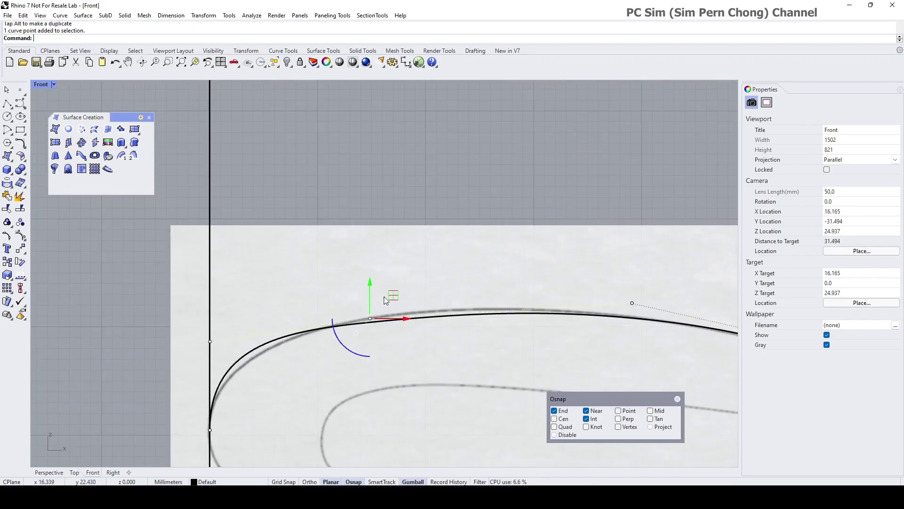
drag(370, 283, 370, 274)
right_drag(358, 343, 370, 291)
click(223, 290)
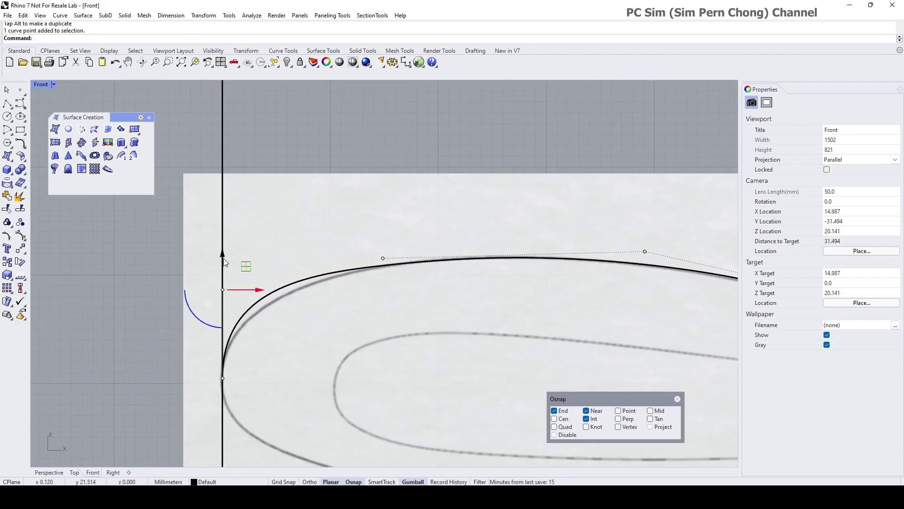
drag(222, 252, 223, 277)
right_drag(391, 289, 339, 329)
click(332, 300)
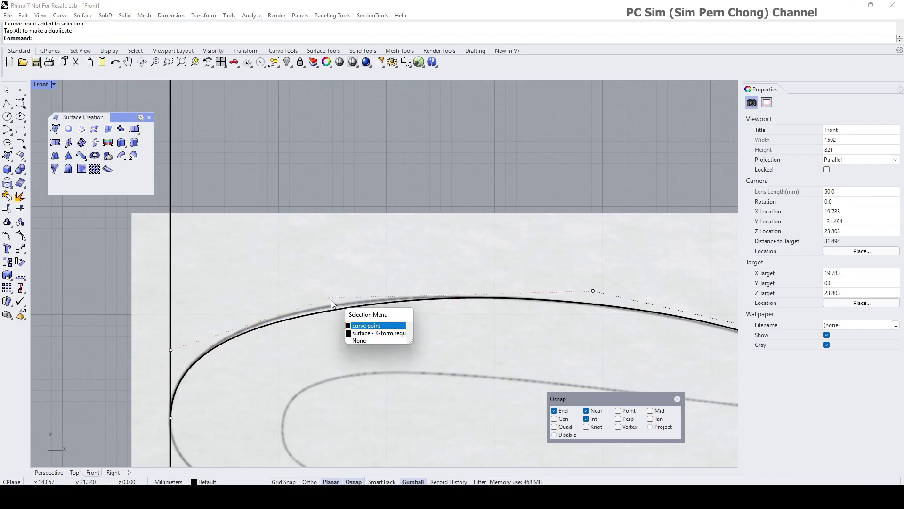
click(367, 327)
drag(333, 263, 331, 257)
Step: Try to hide and then to lock the side-view picture, undoing each attempt
scroll(459, 373, down, 4)
right_drag(459, 373, 360, 348)
scroll(278, 294, up, 4)
right_drag(278, 293, 297, 247)
click(557, 262)
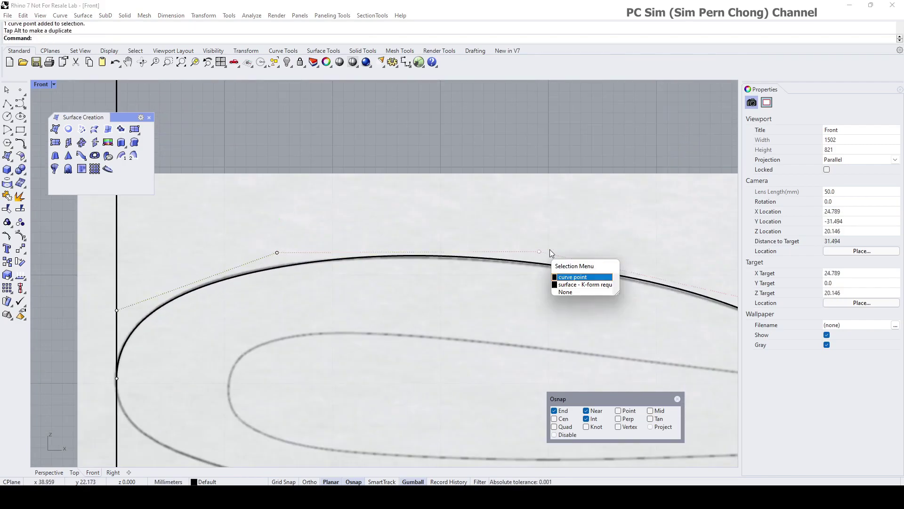
click(571, 278)
click(543, 227)
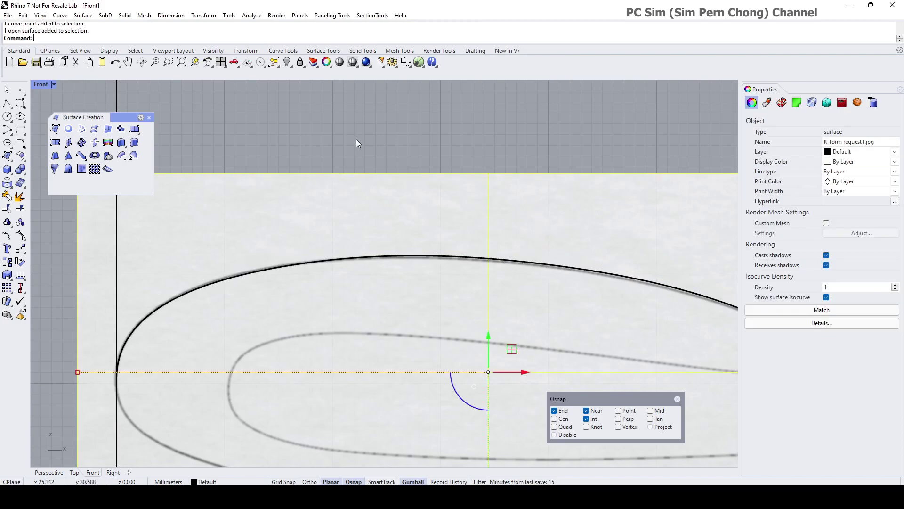
click(287, 62)
key(ctrl+z)
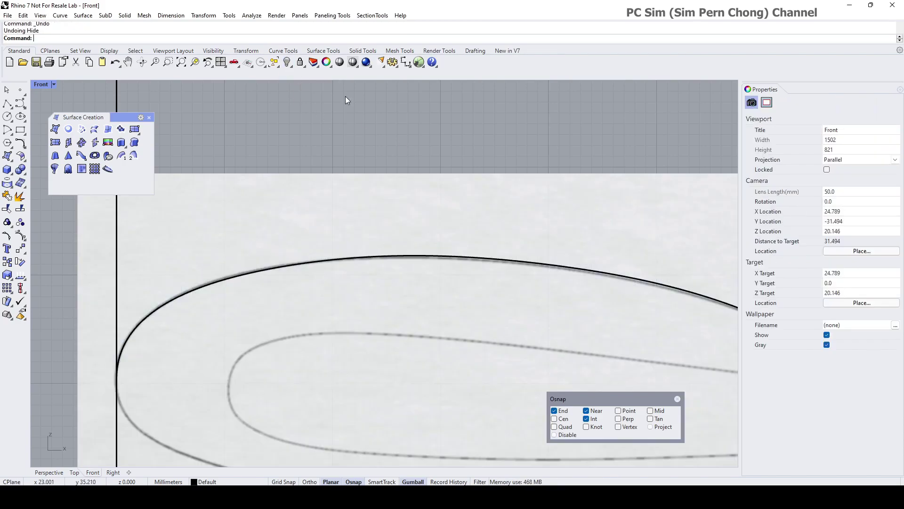
click(496, 257)
key(Return)
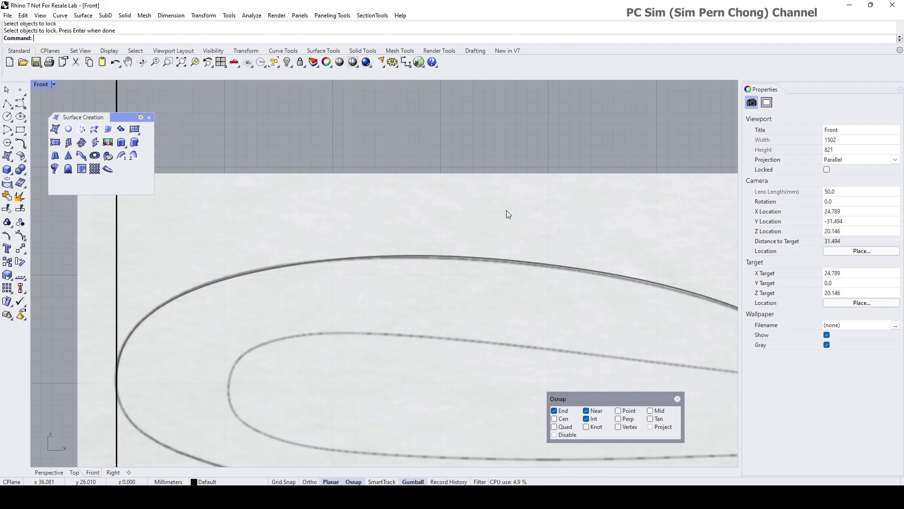
key(ctrl+z)
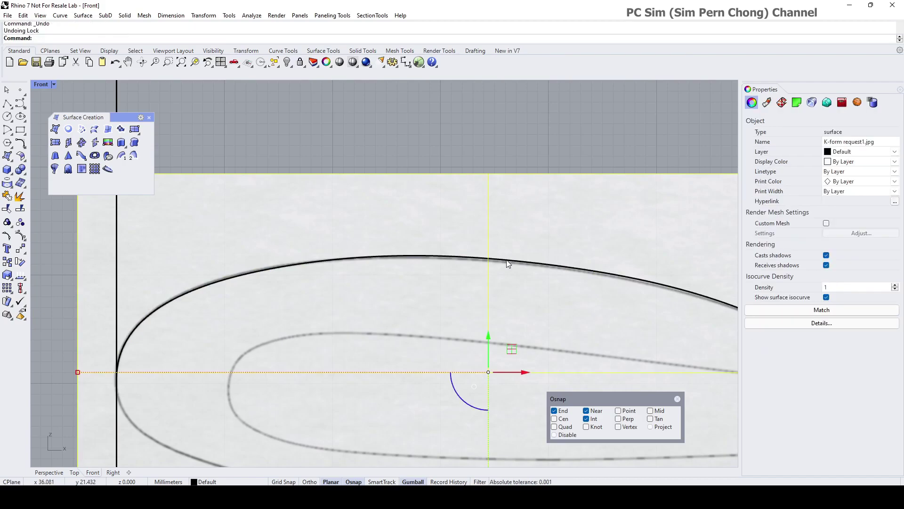
Step: Show the outer curve's control points again and shift the middle upper point slightly towards the tip and downwards
click(507, 262)
click(530, 284)
key(F10)
click(540, 251)
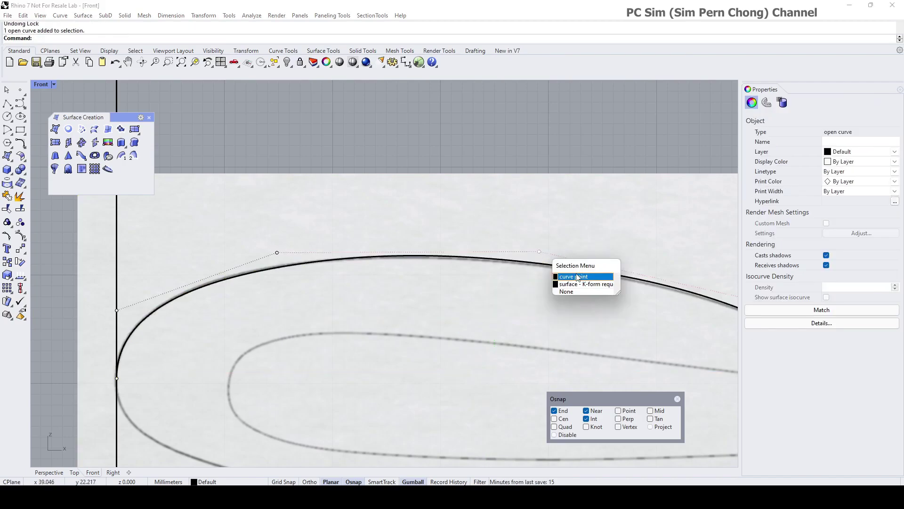
click(579, 276)
drag(577, 252, 583, 252)
drag(545, 213, 545, 216)
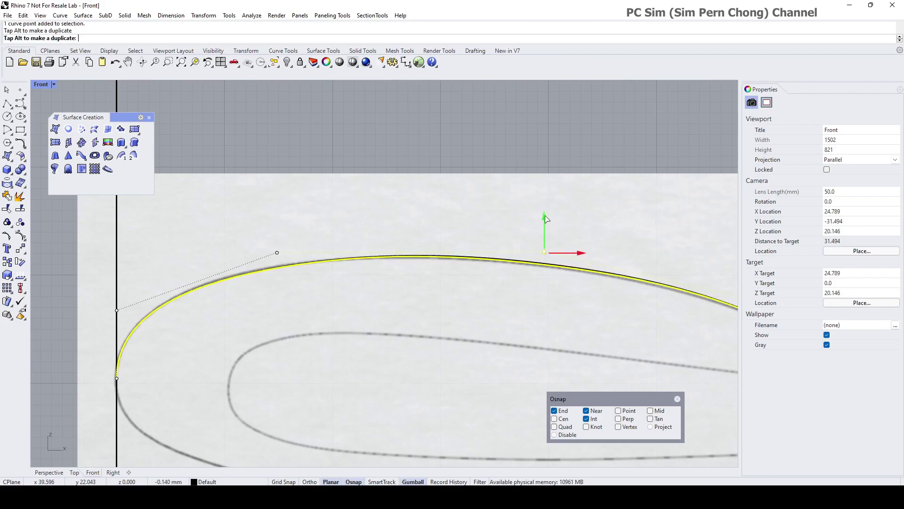
Step: Shift the outer curve's upper control point near the rounded end slightly away from the tip
scroll(548, 259, down, 4)
right_drag(540, 282, 425, 262)
click(257, 235)
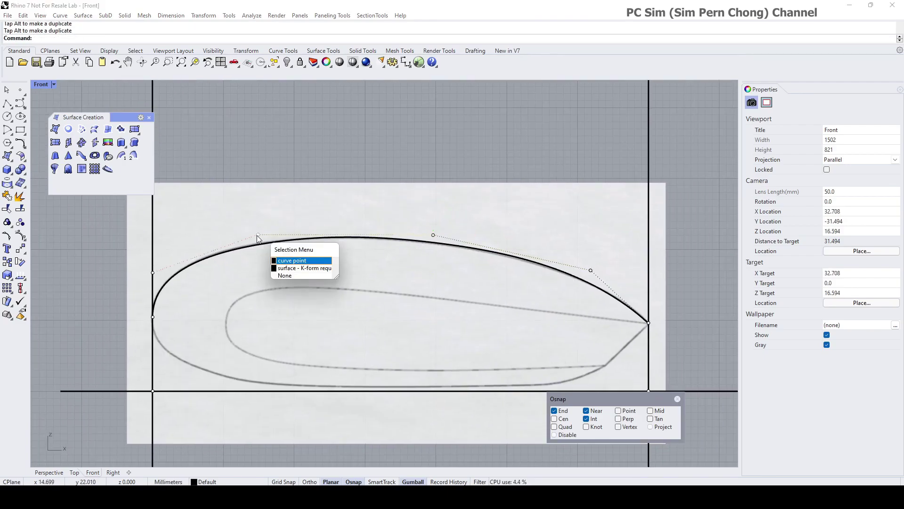
click(289, 259)
drag(294, 241, 291, 239)
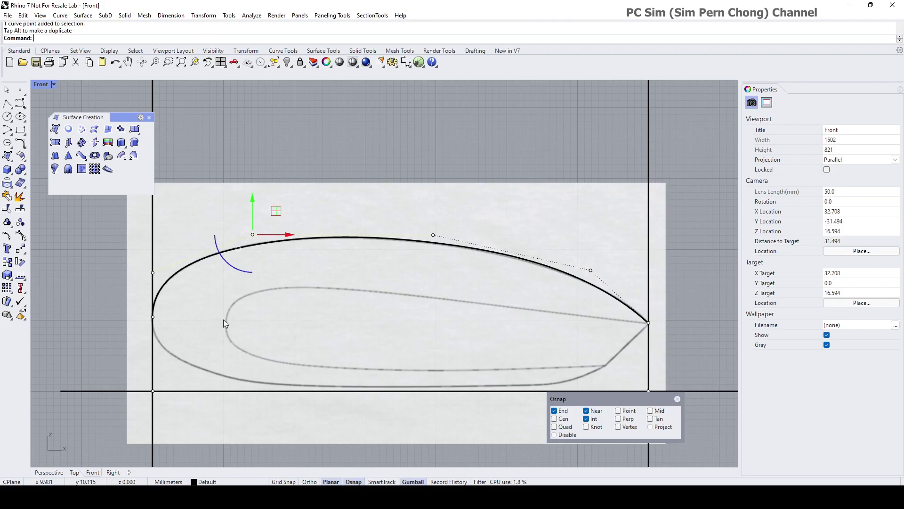
Step: Trace the upper inner outline with a degree-3 control-point curve ending at the tip, placing its second point straight above the start with Ortho
click(7, 103)
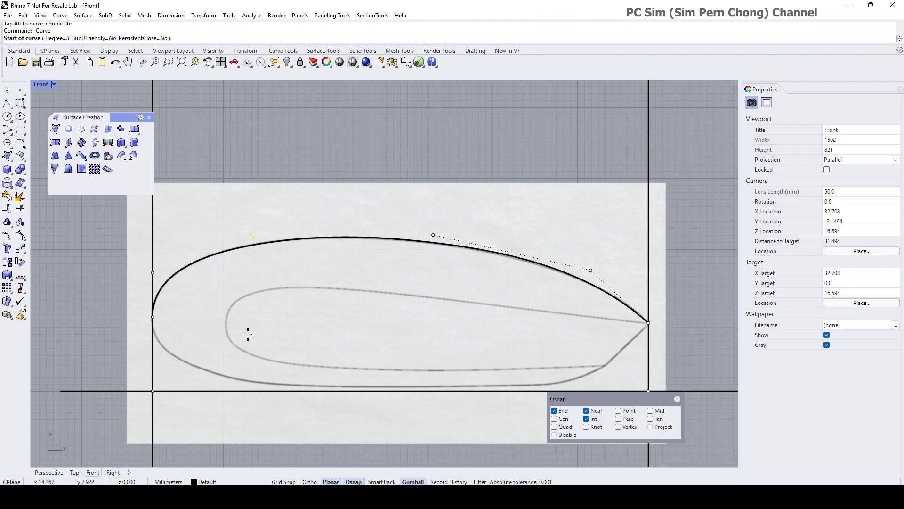
click(226, 322)
key(F8)
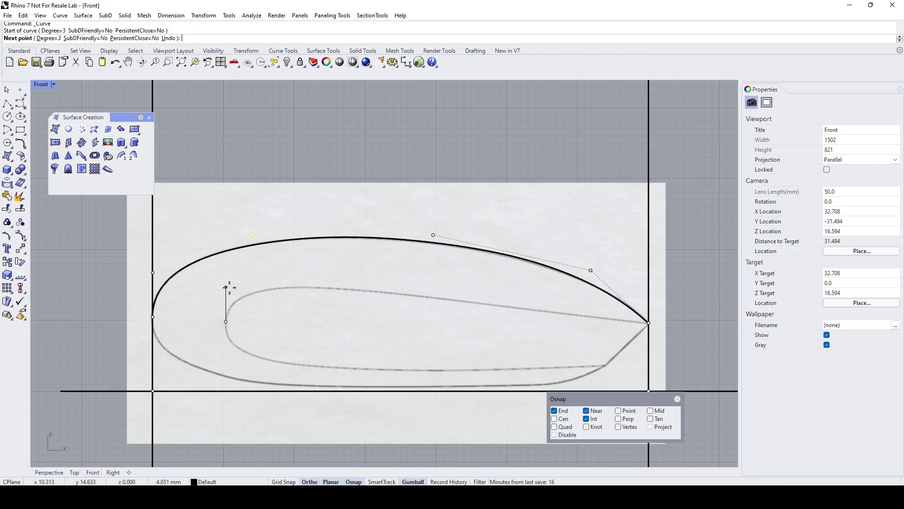
click(229, 287)
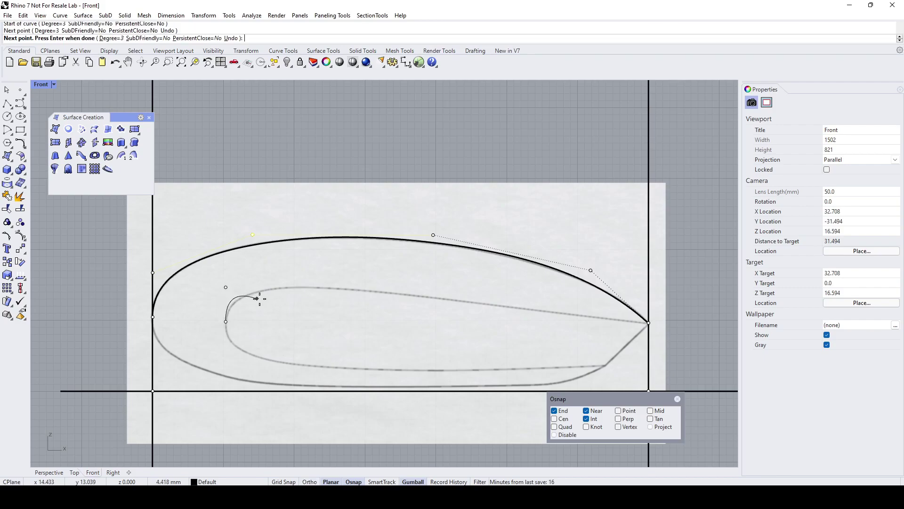
click(309, 287)
click(432, 298)
click(536, 311)
click(608, 318)
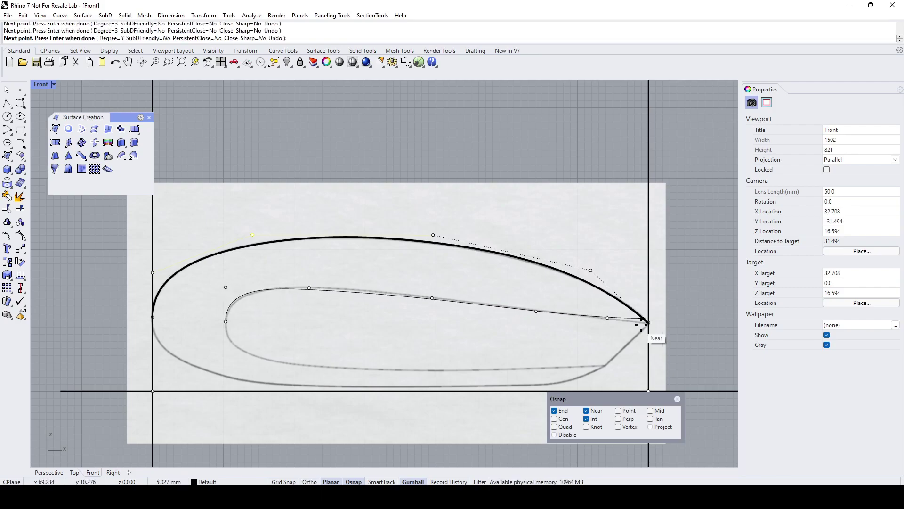
right_click(646, 325)
Step: Lock the side-view picture K-form request1.jpg and raise the inner curve's middle control point slightly onto the outline
click(453, 182)
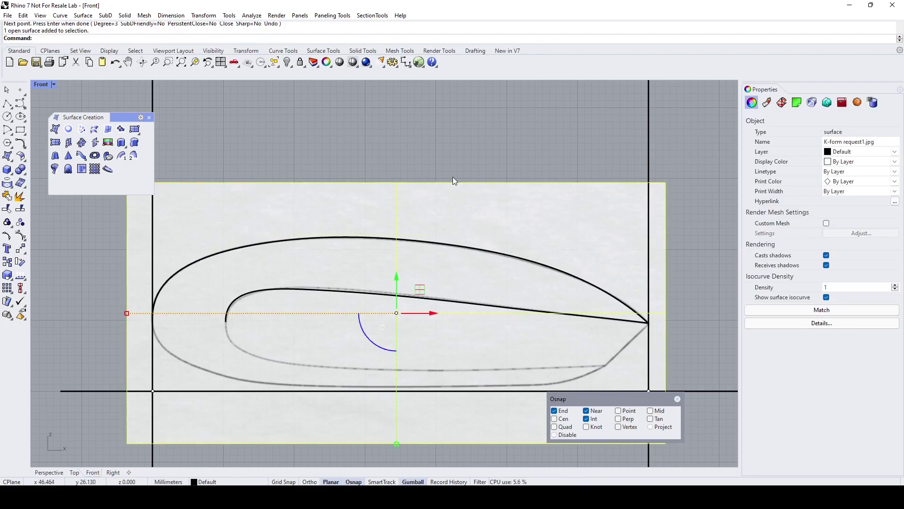
click(300, 62)
click(430, 297)
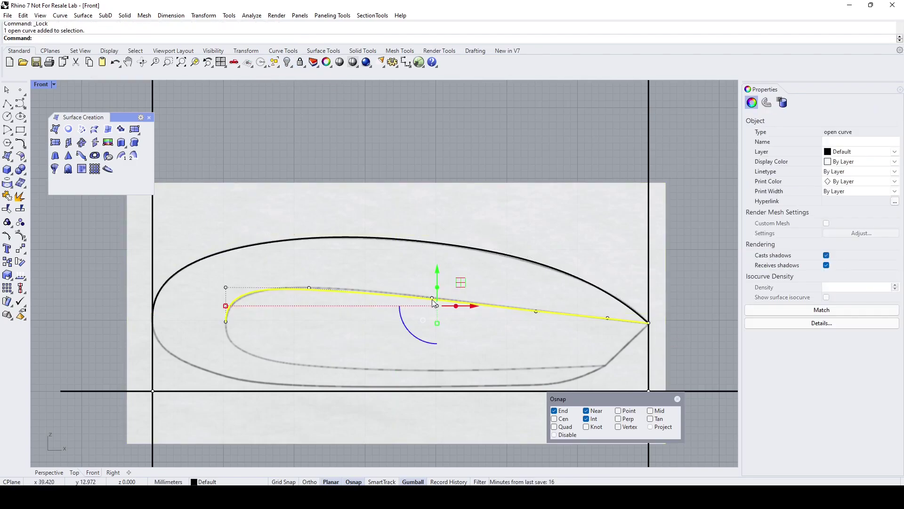
click(432, 298)
scroll(417, 303, up, 2)
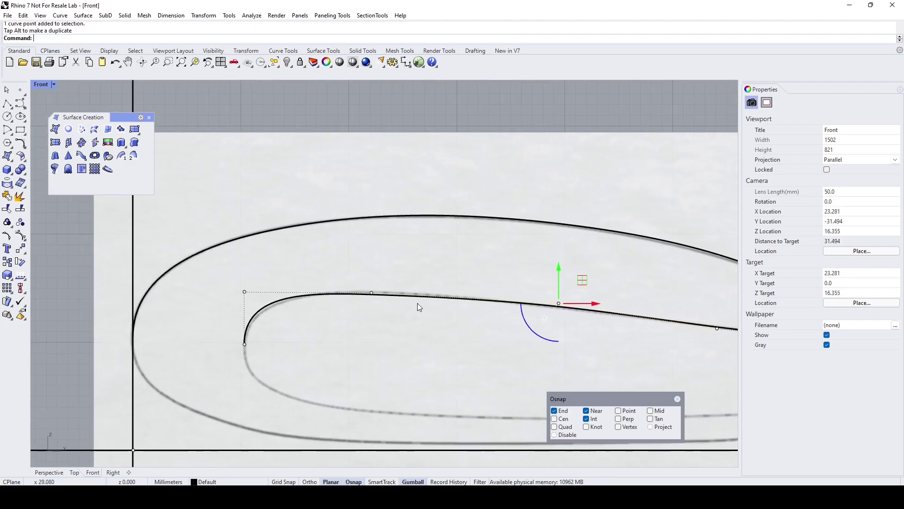
Step: Fit the inner curve's rounded end by moving its third control point up and towards the tip, and lowering the corner point above the start
scroll(357, 292, up, 2)
click(375, 293)
drag(375, 258, 376, 251)
drag(430, 288, 431, 287)
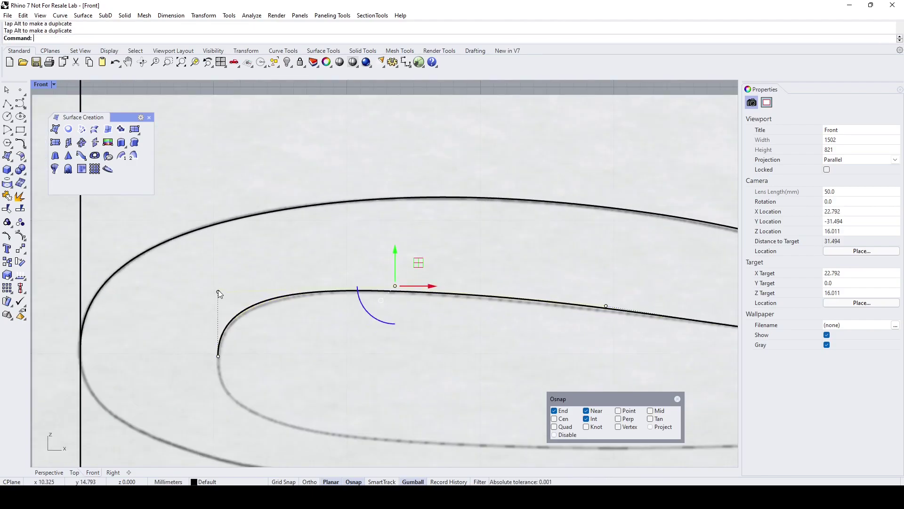
click(219, 292)
drag(219, 257, 218, 264)
Step: Nudge the inner curve's middle control point slightly down to follow the picture outline
scroll(528, 338, down, 4)
right_drag(527, 338, 320, 311)
scroll(319, 310, up, 2)
click(384, 286)
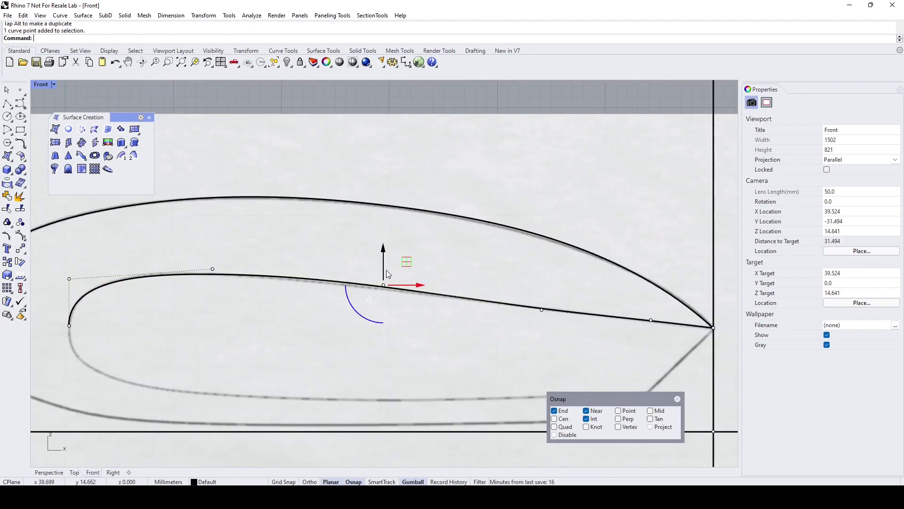
drag(384, 260, 383, 262)
scroll(405, 320, down, 3)
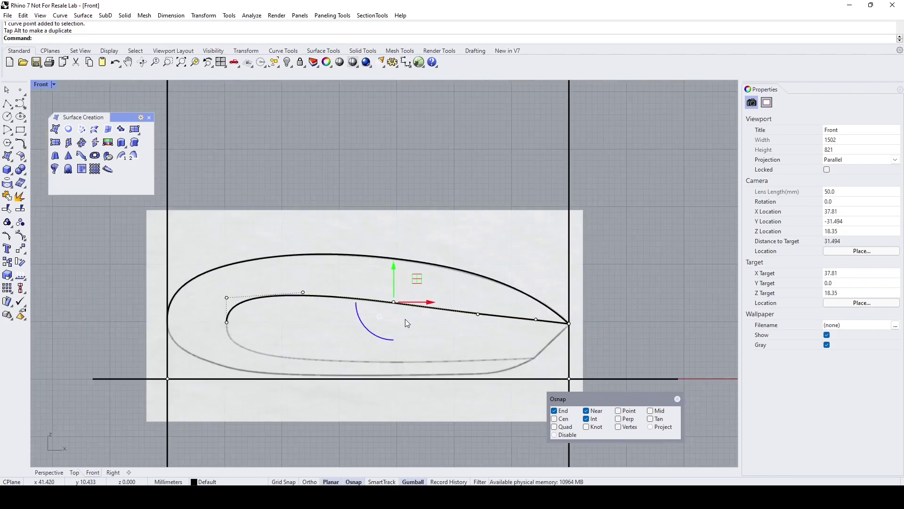
Step: Trace the lower outer outline with a degree-3 control-point curve from the upper outer curve's rounded end to the lower corner near the tip
click(409, 342)
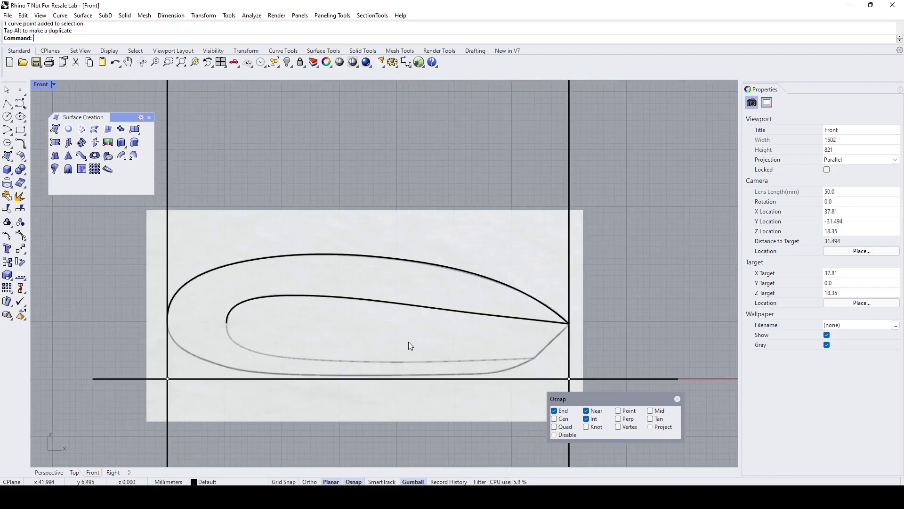
right_drag(391, 326, 448, 293)
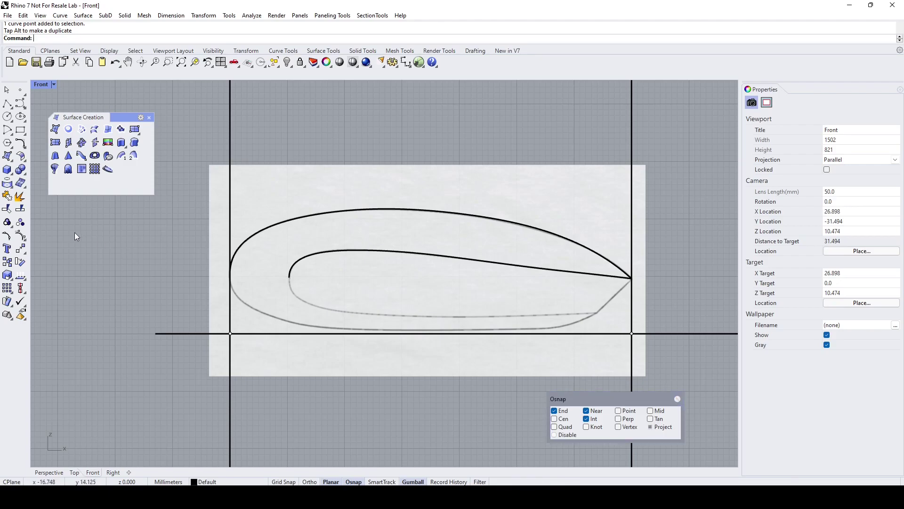
click(20, 104)
click(231, 273)
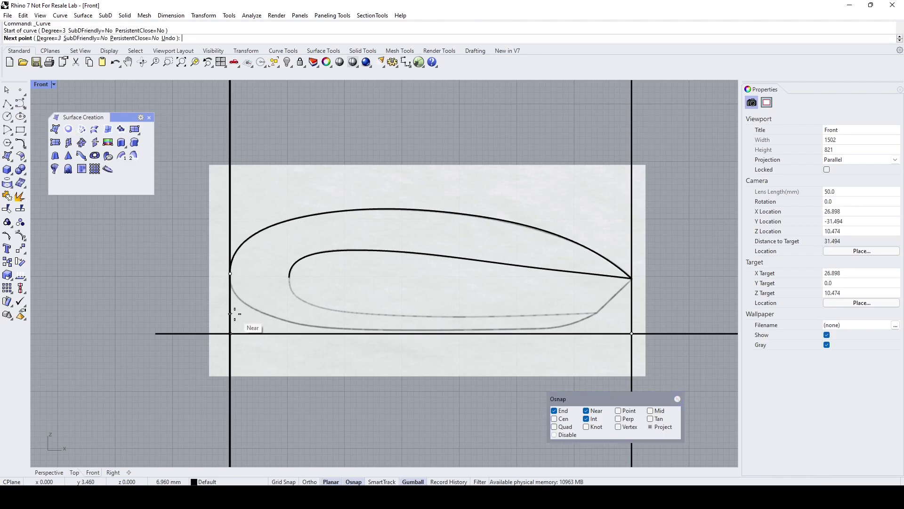
click(230, 313)
click(323, 326)
click(456, 333)
click(556, 333)
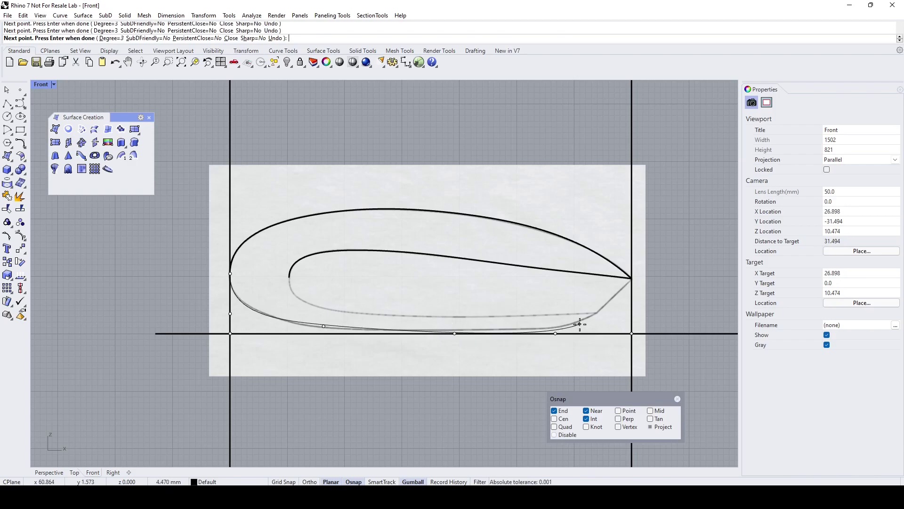
click(597, 314)
right_click(596, 315)
Step: Fit the lower outer curve near the corner by shifting its second-to-last control point away from the tip and raising the two points before it
scroll(611, 317, up, 8)
click(524, 335)
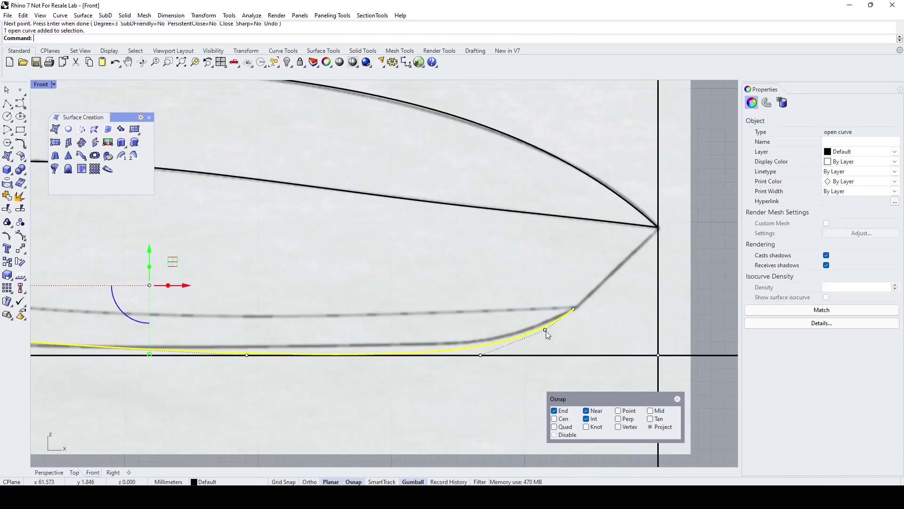
click(545, 330)
drag(577, 330, 567, 329)
click(481, 356)
drag(482, 325, 481, 317)
scroll(481, 317, down, 2)
right_drag(481, 318, 585, 317)
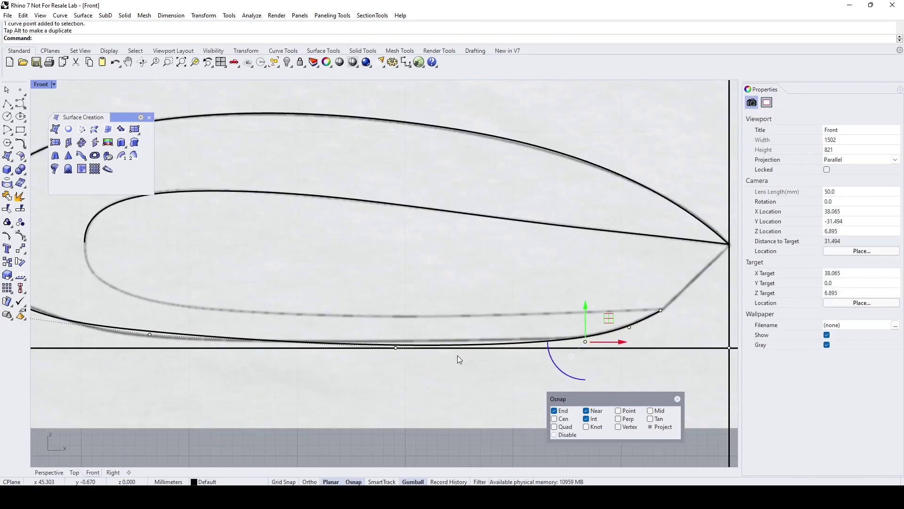
click(395, 347)
drag(398, 316, 398, 311)
Step: Fit the lower outer curve's rounded end by lowering its third control point and raising its second one on the vertical guide line
right_drag(465, 349, 652, 354)
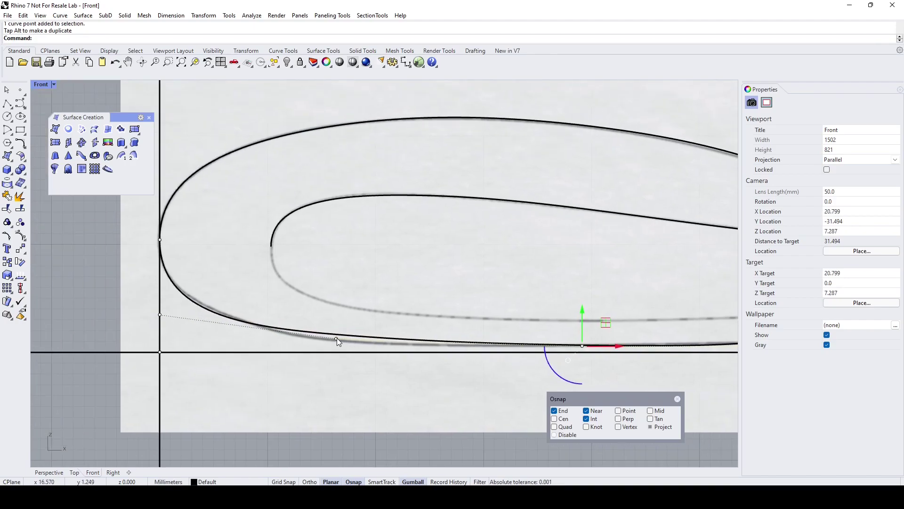
click(337, 338)
drag(338, 305, 338, 314)
right_drag(278, 320, 335, 332)
click(217, 326)
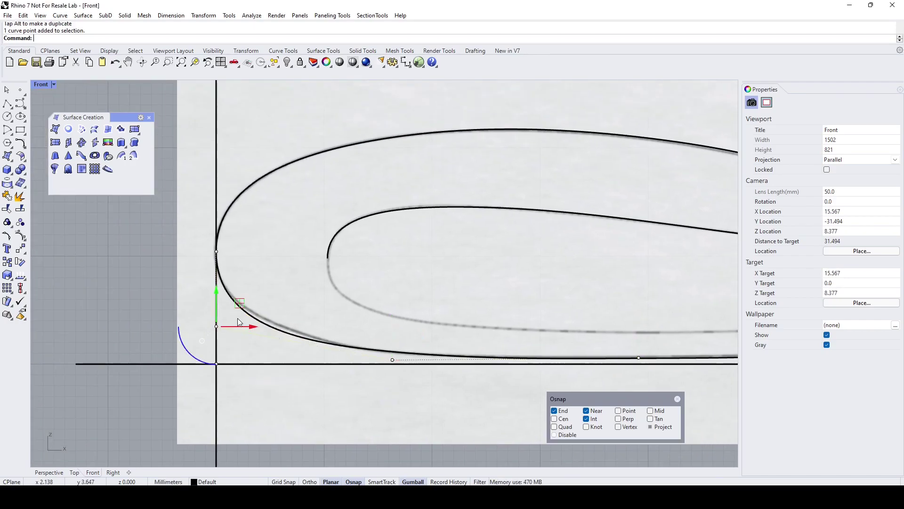
drag(216, 289, 216, 281)
Step: Move the lower outer curve's third control point down and towards the rounded end, and raise the second point further
click(393, 360)
drag(426, 361, 405, 361)
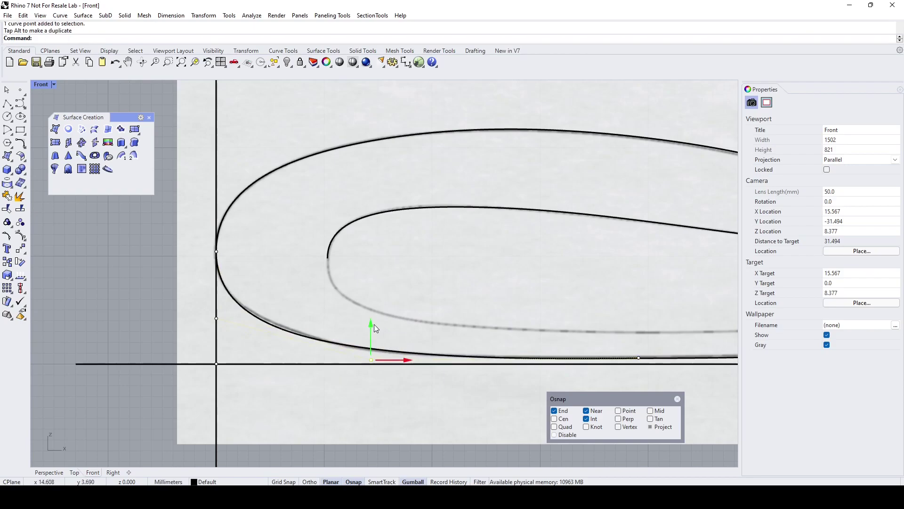
drag(372, 324, 372, 327)
click(216, 318)
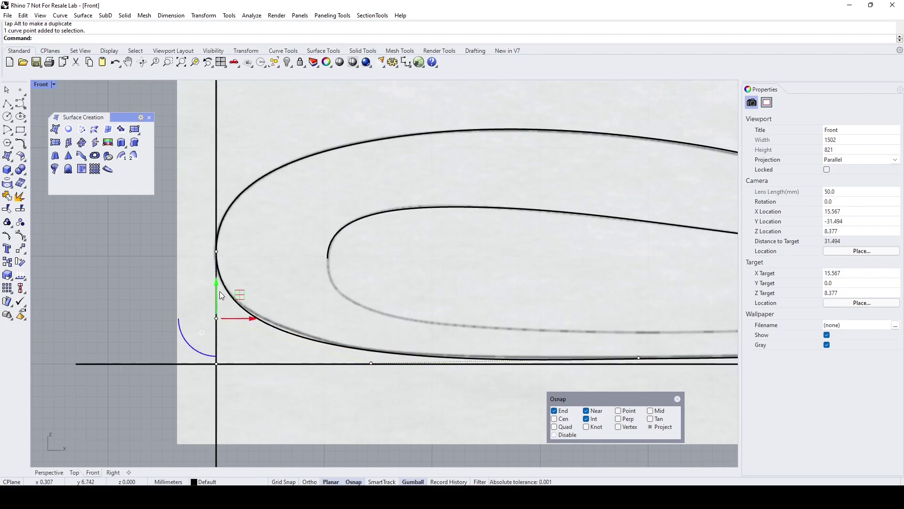
drag(216, 318, 216, 311)
click(371, 364)
drag(407, 363, 395, 366)
Step: Raise the lower outer curve's third control point slightly and shift it further towards the rounded end
scroll(395, 366, down, 4)
right_drag(515, 383, 338, 343)
scroll(342, 341, up, 4)
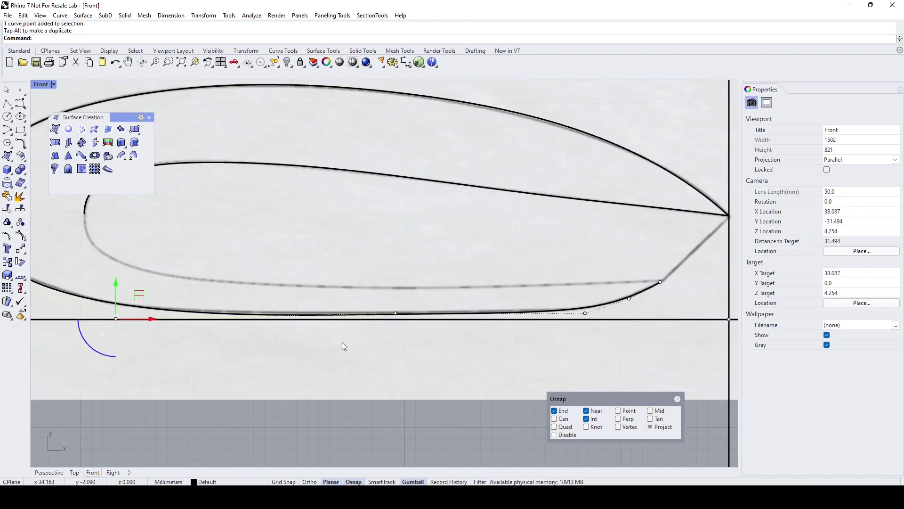
right_drag(170, 329, 232, 334)
drag(180, 289, 181, 286)
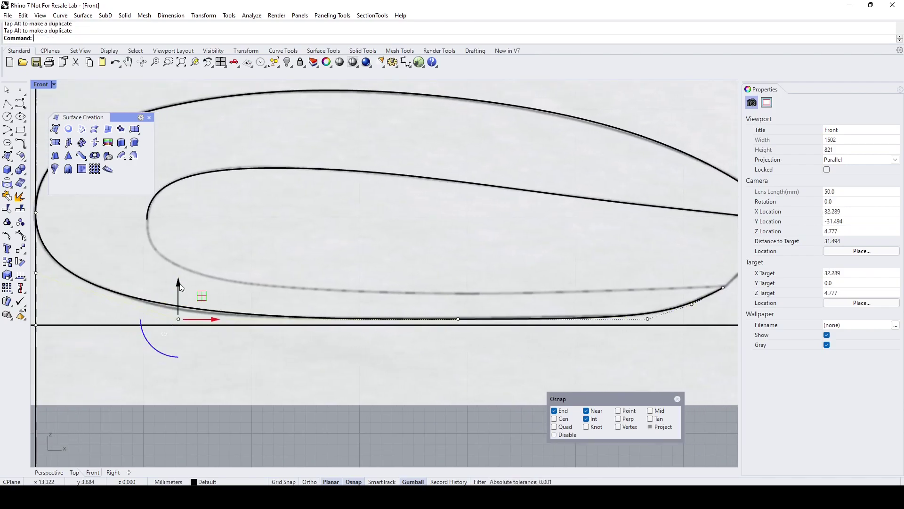
drag(213, 324, 197, 324)
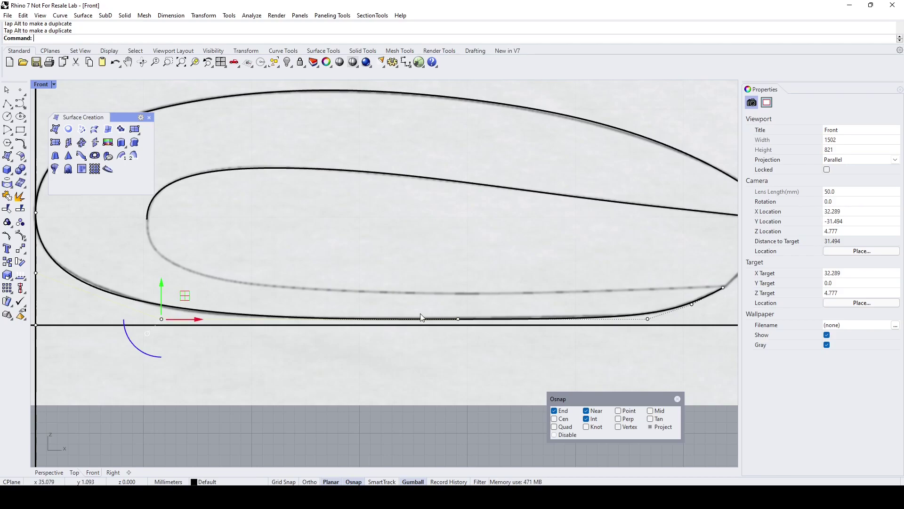
Step: Delete the lower outer curve's middle control point and refit the curve by moving the third point down and towards the tip
click(459, 320)
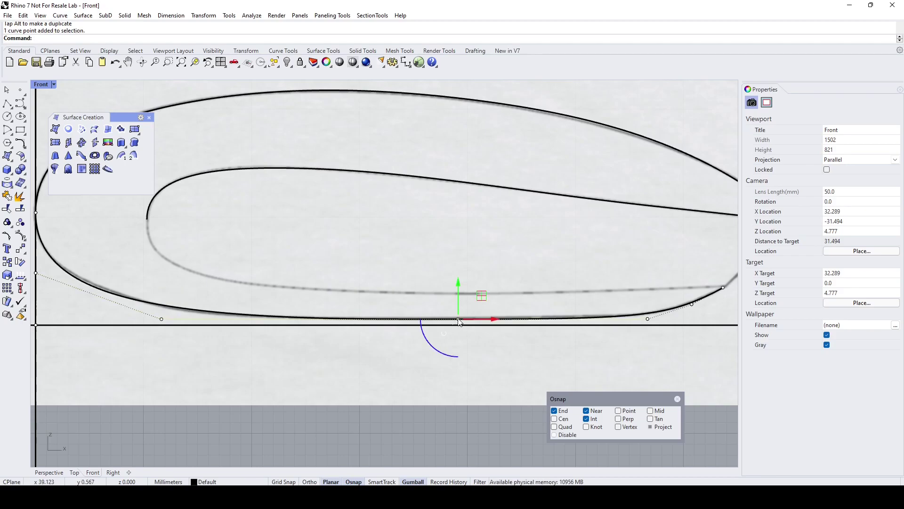
key(Delete)
click(161, 319)
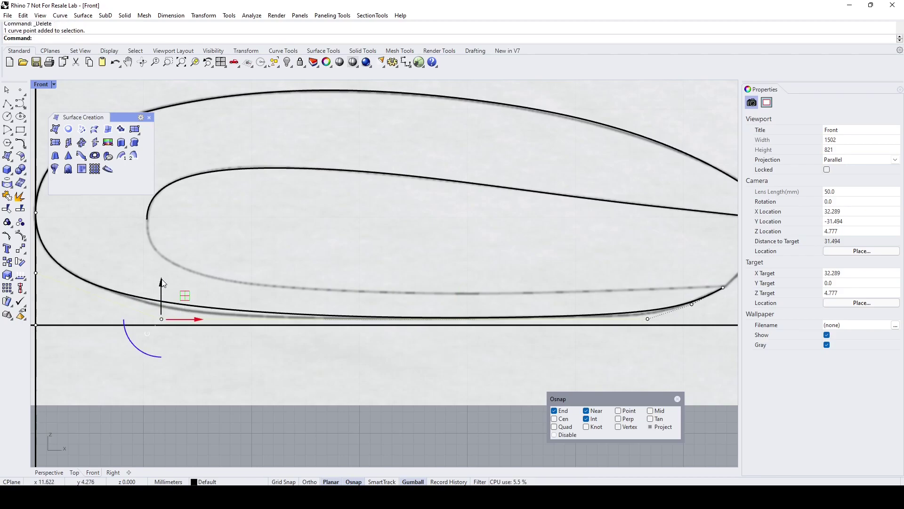
drag(164, 281, 164, 290)
right_drag(163, 290, 195, 288)
drag(221, 326, 232, 327)
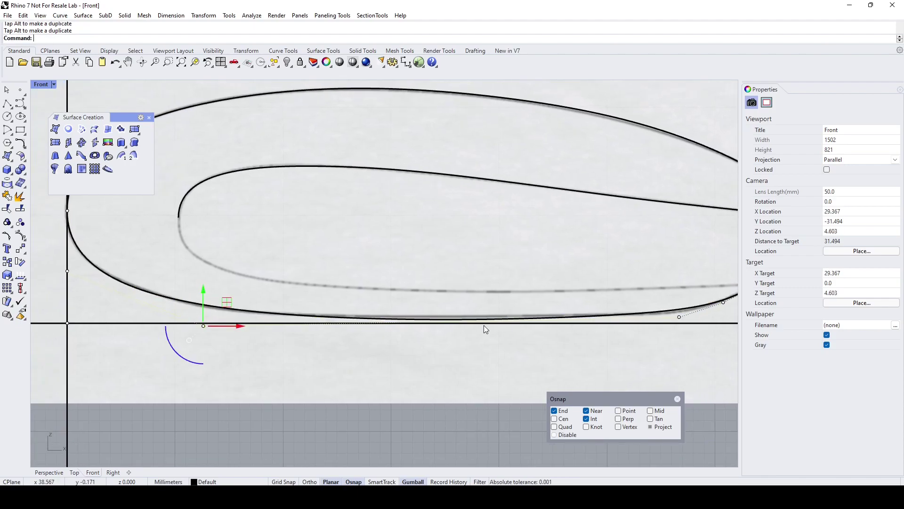
Step: Lower the fourth control point slightly and shift it well back along the bottom edge, and lower the second-to-last point near the corner
click(679, 318)
right_click(678, 325)
key(Escape)
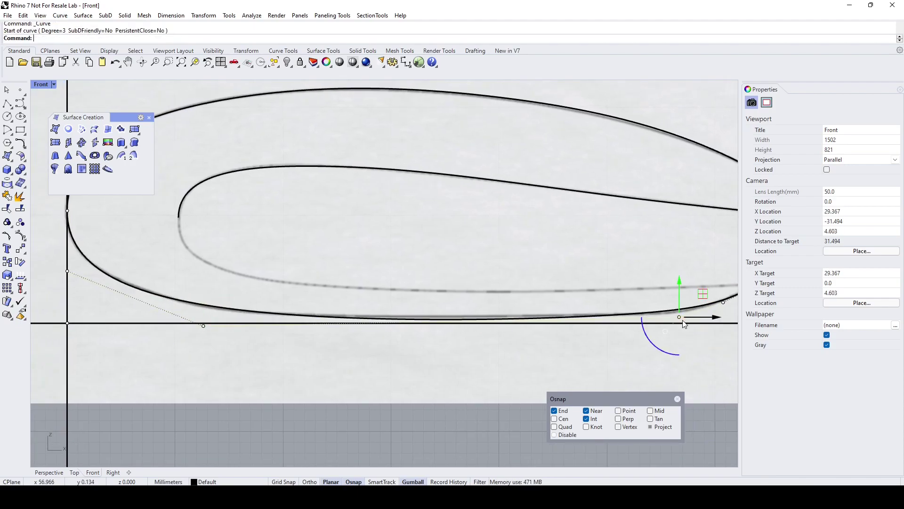
drag(679, 279, 679, 282)
scroll(272, 340, down, 2)
right_drag(254, 330, 223, 321)
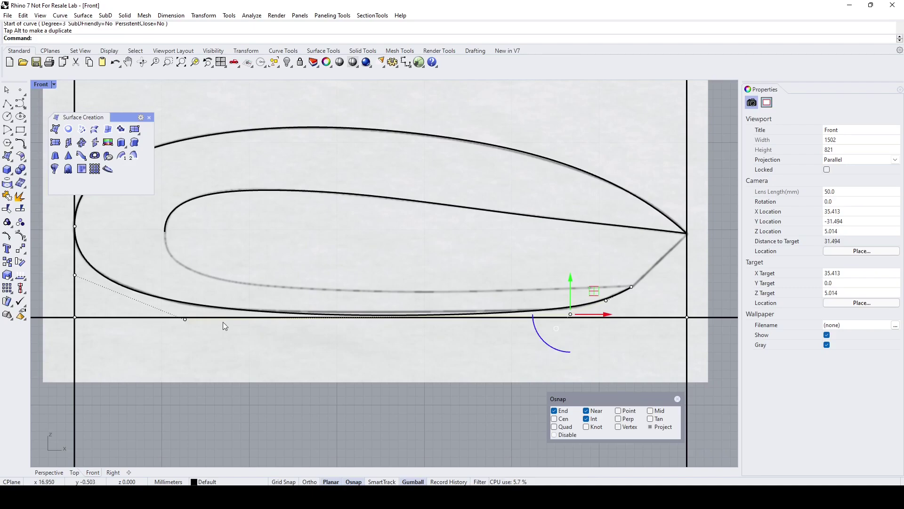
scroll(222, 322, up, 2)
drag(686, 315, 533, 315)
drag(699, 304, 702, 317)
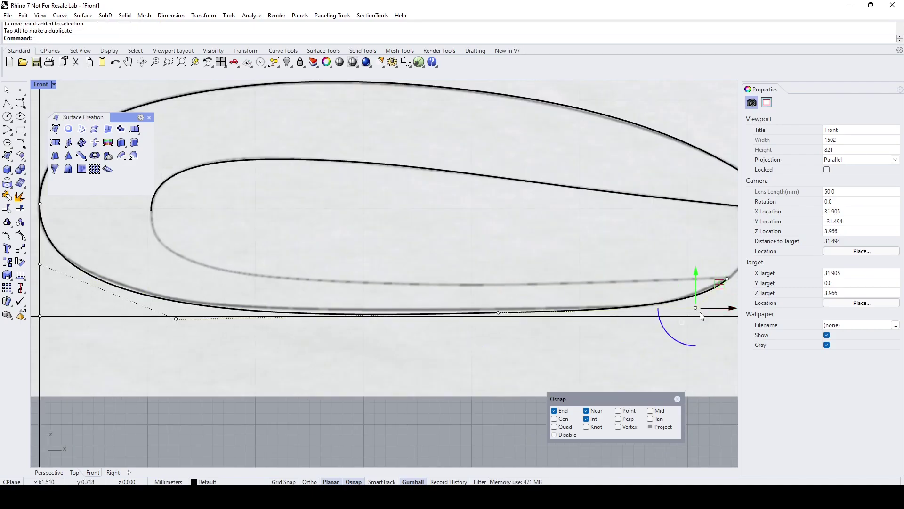
Step: Raise the third control point slightly and nudge the bottom-edge point up and away from the tip to match the picture outline
click(177, 319)
drag(177, 301, 177, 296)
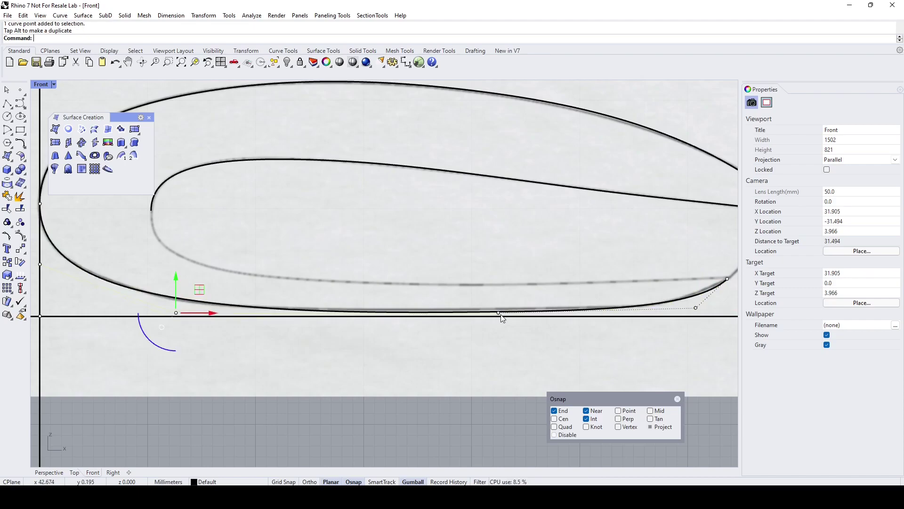
right_drag(524, 315, 441, 317)
drag(409, 309, 392, 307)
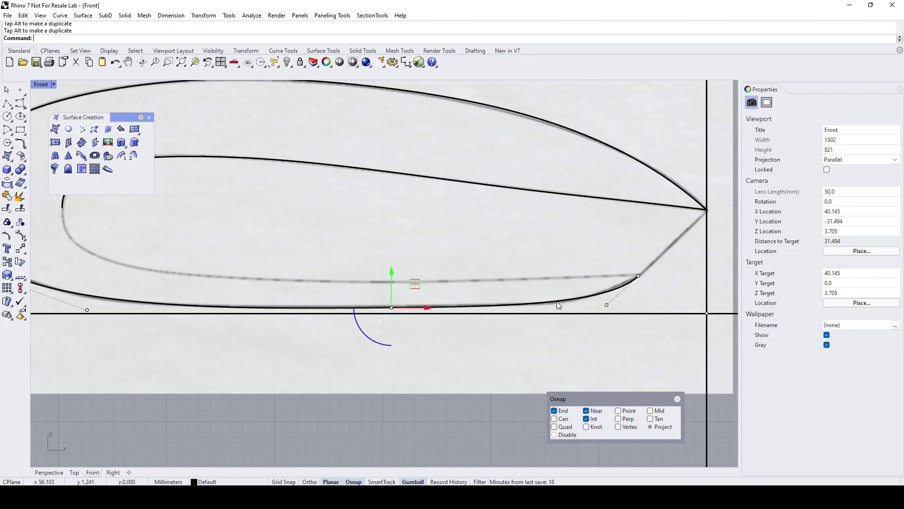
Step: Insert a knot in the lower outer curve near the corner and shift the second-to-last control point slightly away from the tip
click(21, 239)
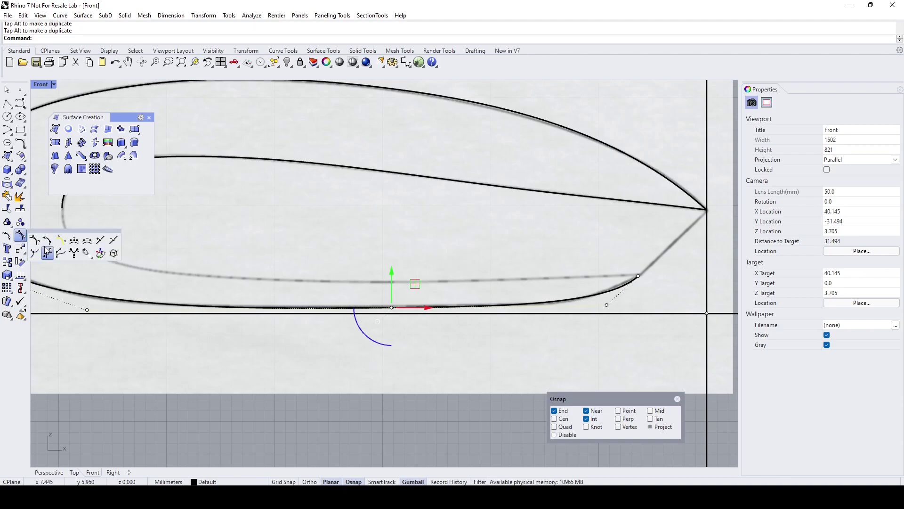
click(91, 243)
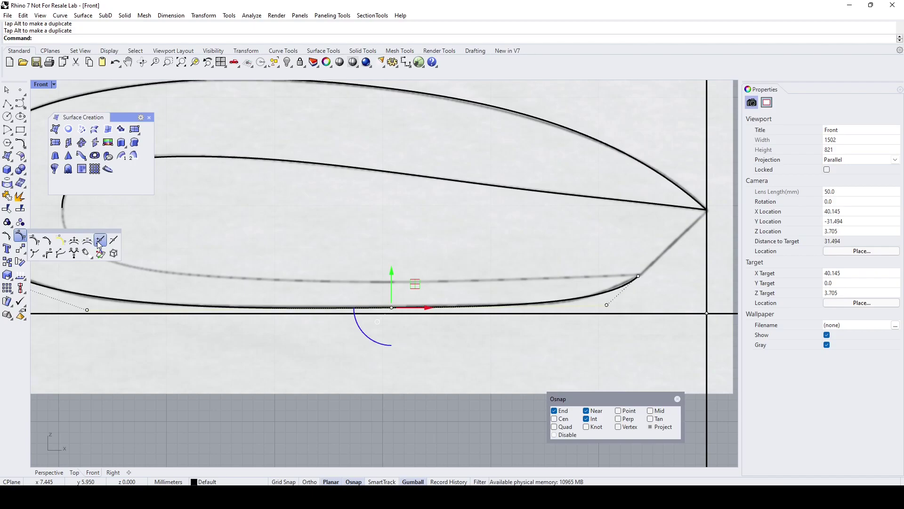
click(521, 311)
click(546, 311)
key(Return)
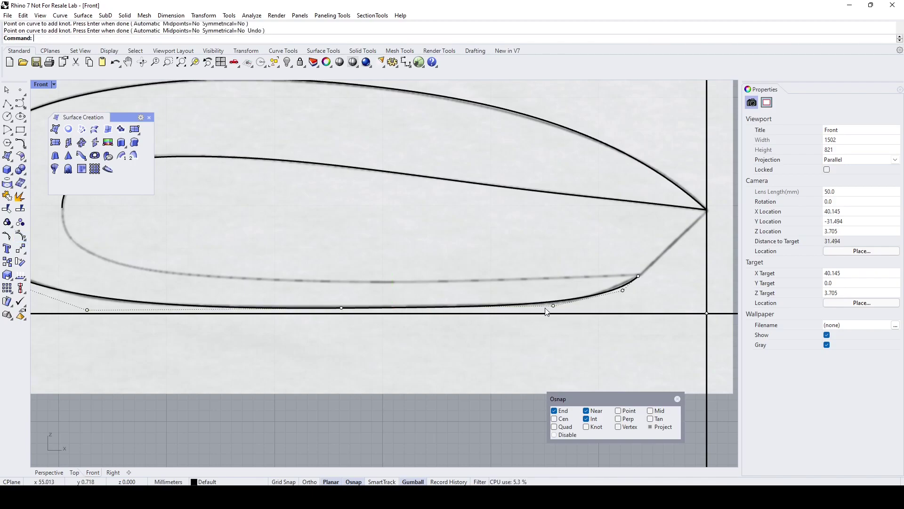
click(622, 290)
scroll(623, 290, up, 2)
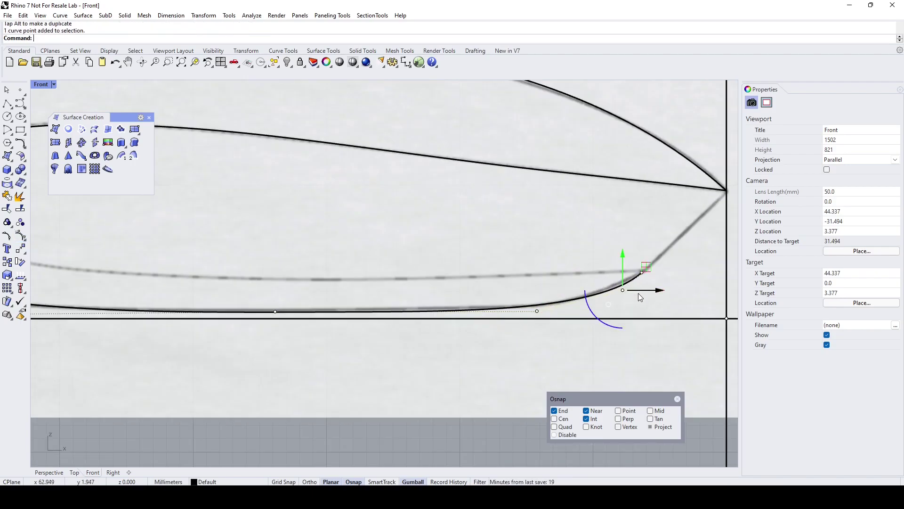
drag(659, 291, 649, 291)
Step: Fine-tune the lower outer curve's rounded end by nudging its third control point vertically and horizontally onto the picture outline
right_drag(336, 317, 525, 313)
scroll(523, 312, down, 4)
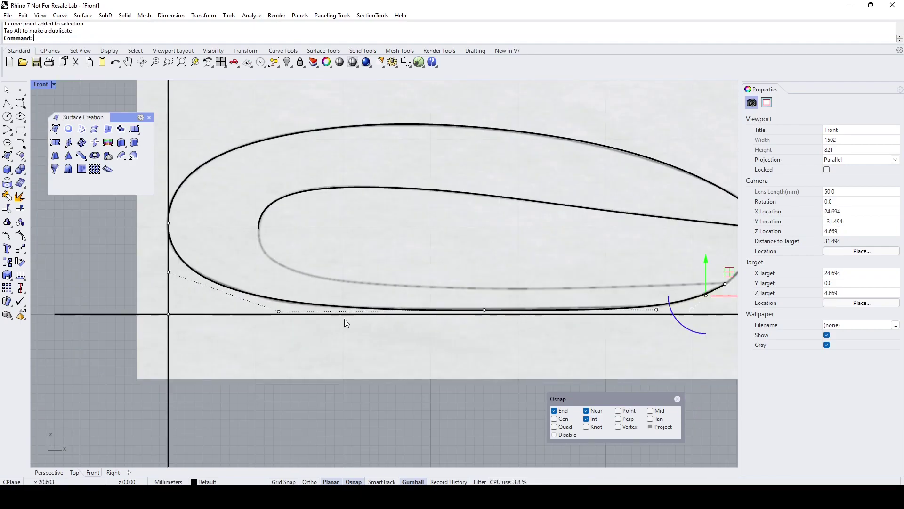
mouse_move(280, 316)
mouse_down()
mouse_move(265, 317)
mouse_move(271, 313)
mouse_up()
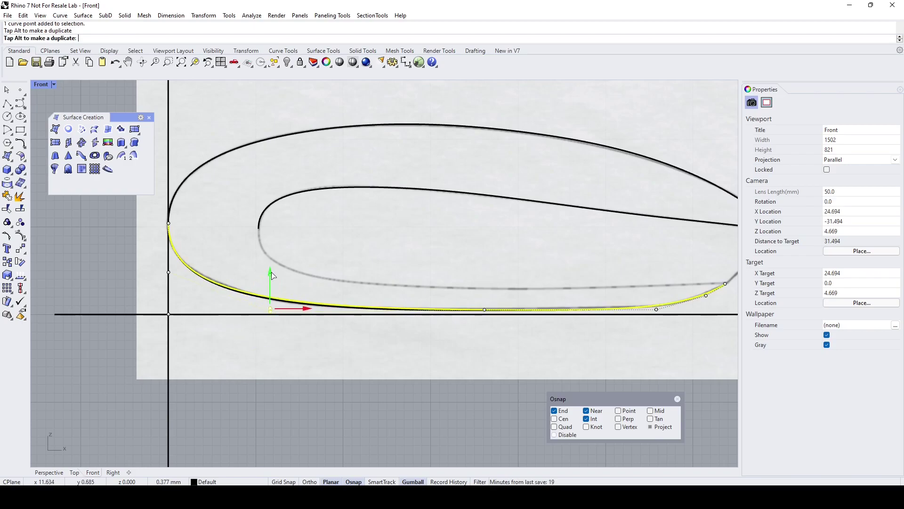
click(168, 272)
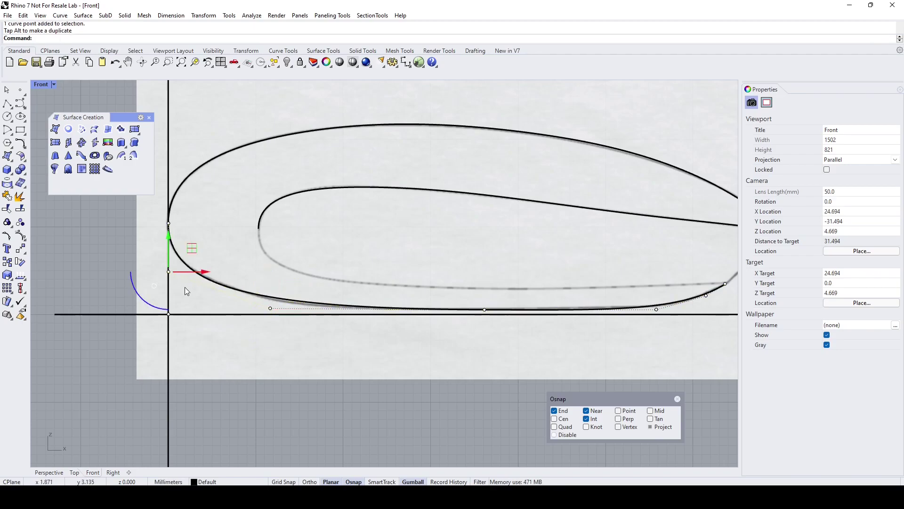
click(272, 309)
drag(273, 278, 273, 282)
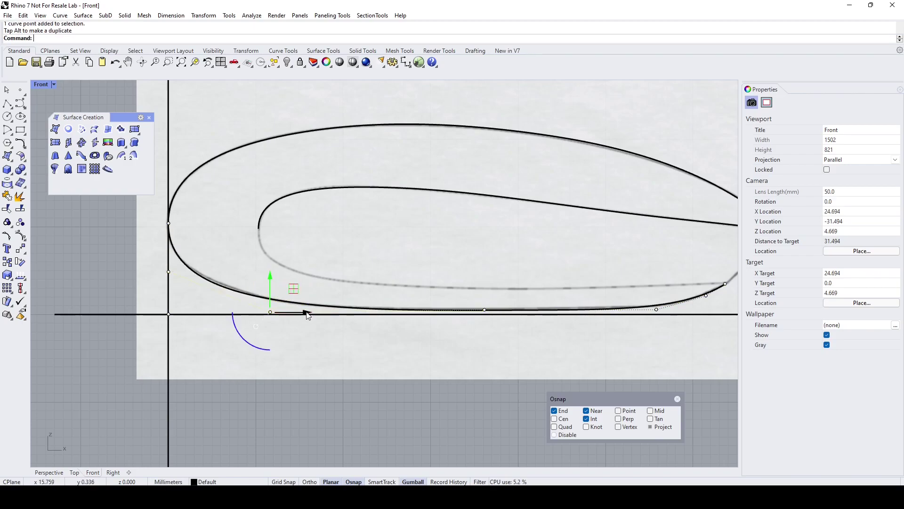
drag(307, 314, 317, 314)
key(Escape)
Step: Leave the maximized Front viewport and maximize the Perspective viewport around the traced curves
scroll(320, 317, down, 2)
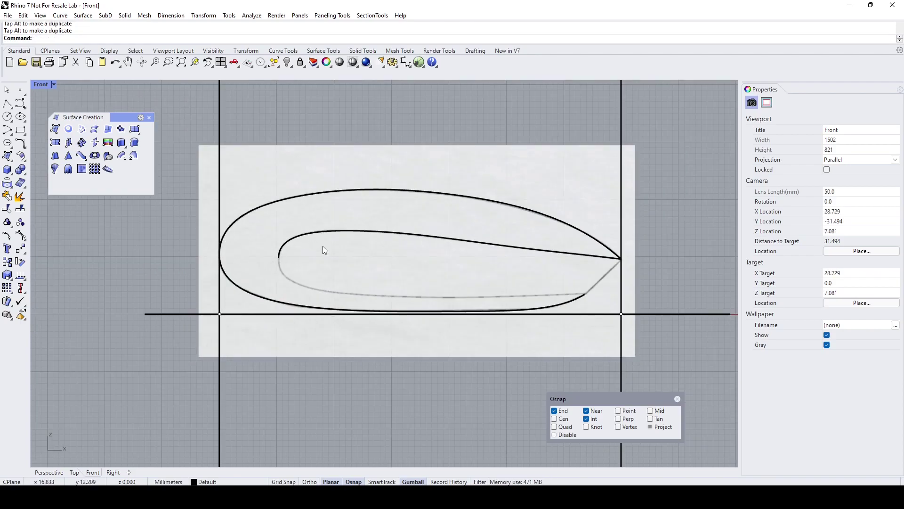
double_click(46, 84)
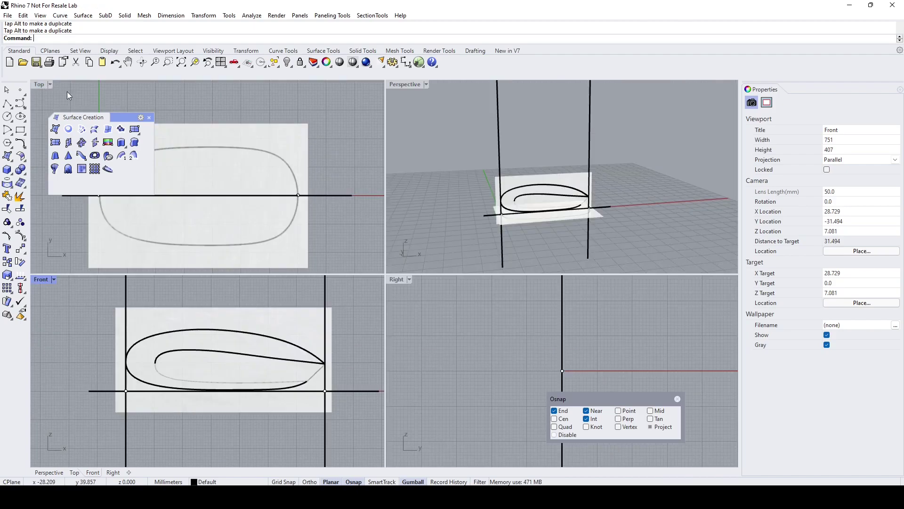
double_click(411, 86)
scroll(403, 325, up, 3)
scroll(369, 322, up, 3)
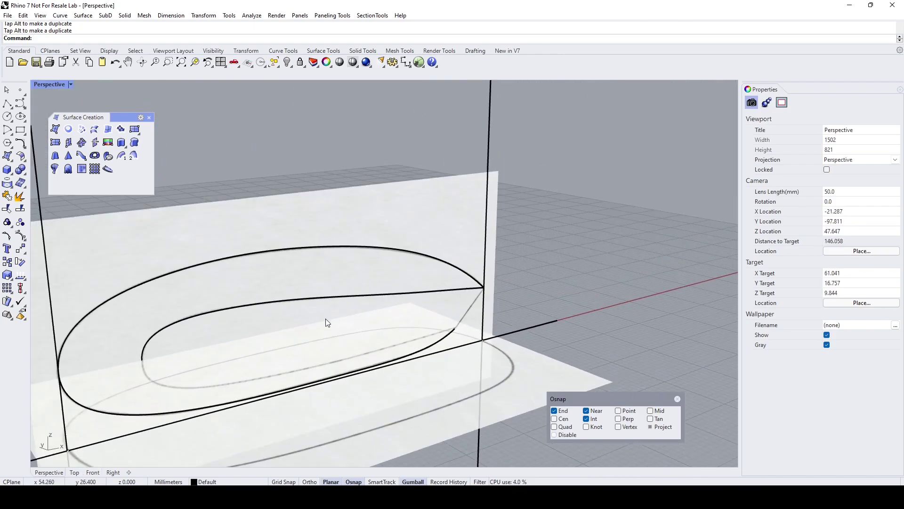
Step: Open the Curve Tools set as a floating toolbar and start the Curve From 2 Views command
click(21, 145)
drag(89, 139, 99, 208)
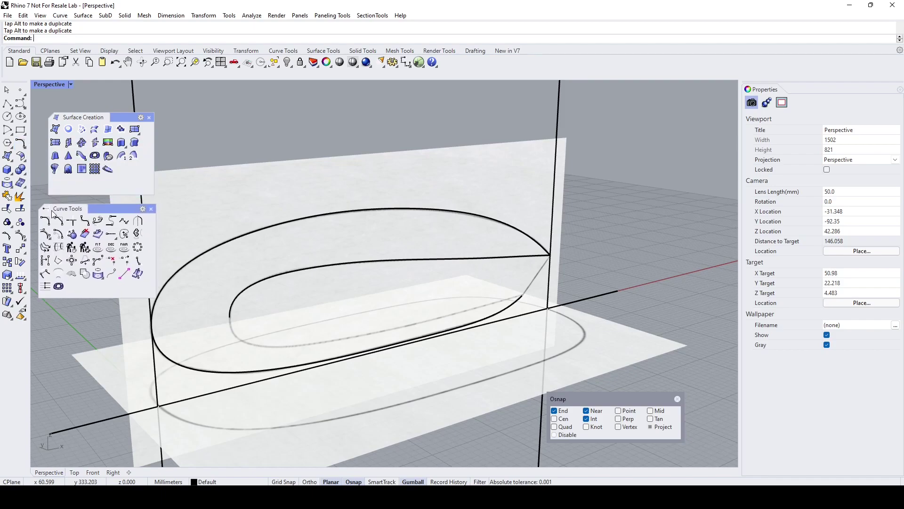
click(136, 233)
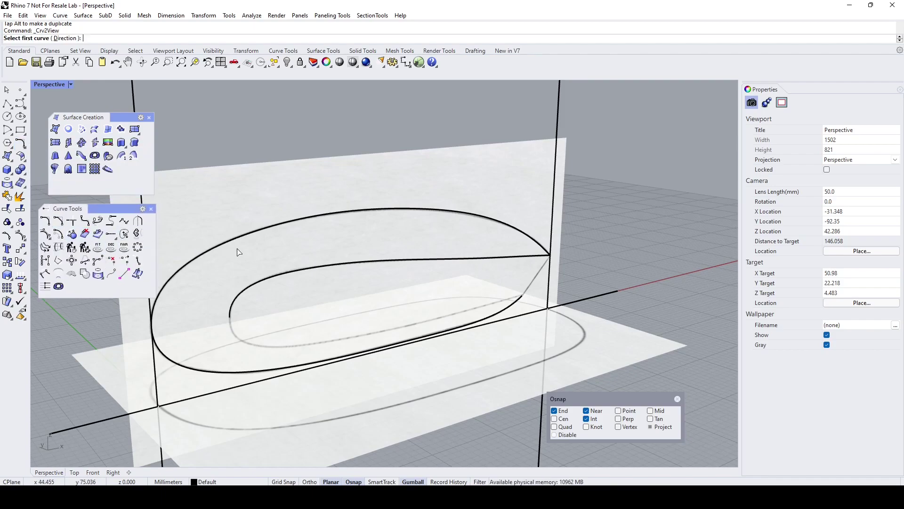
right_drag(246, 240, 281, 343)
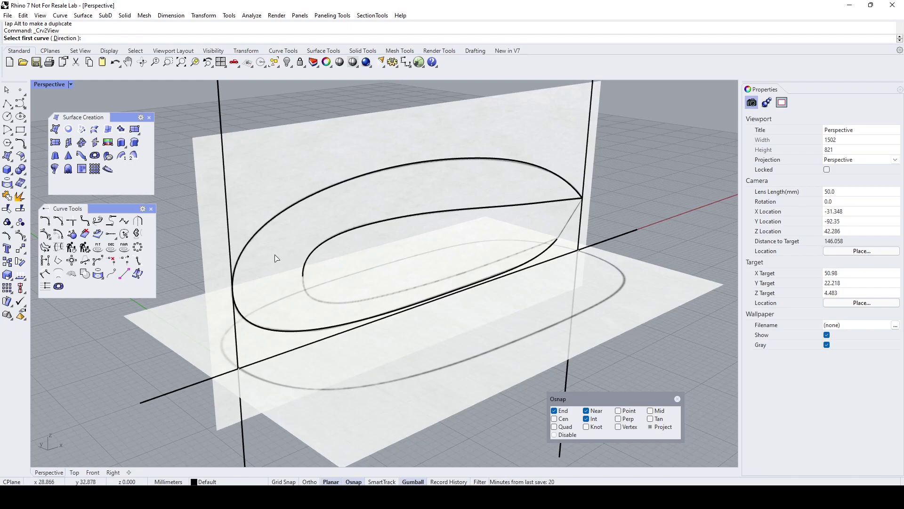
Step: Leave the maximized Perspective viewport and maximize the Top viewport around the top-view picture
double_click(43, 83)
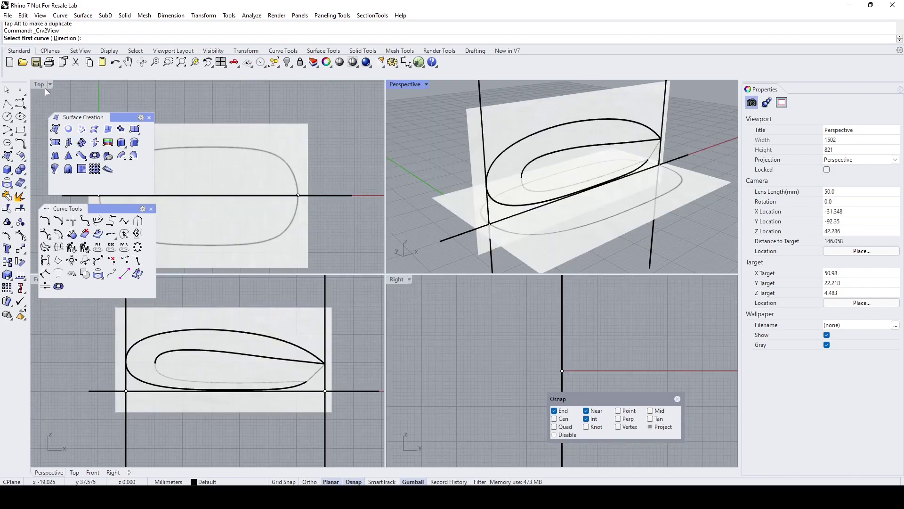
double_click(44, 87)
scroll(320, 215, down, 3)
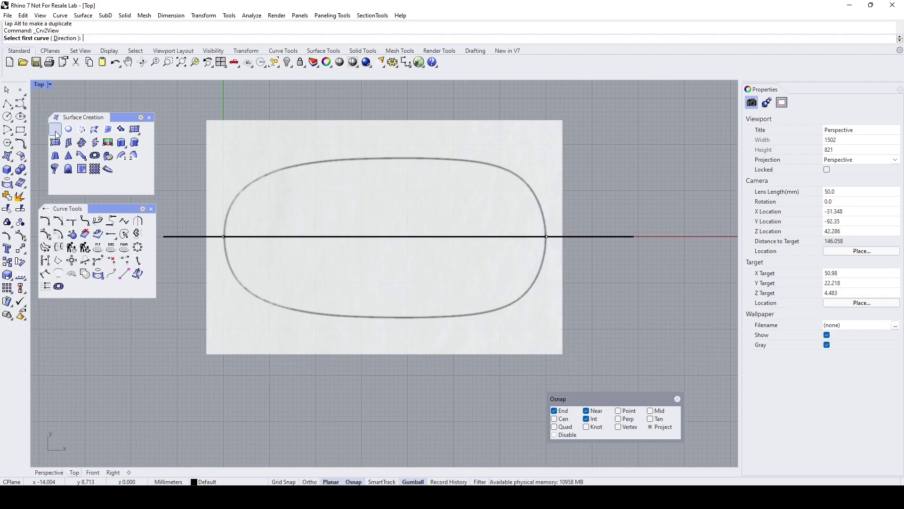
Step: Draw a degree-3 control-point curve roughly along the lower half of the top-view outline, from one axis end to the other, with perpendicular ends
click(20, 103)
scroll(224, 237, up, 5)
click(213, 222)
scroll(220, 310, down, 6)
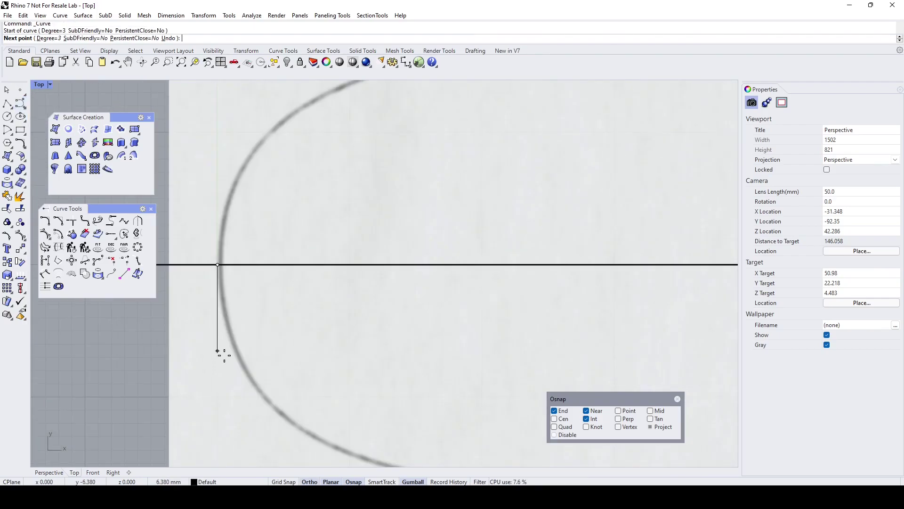
shift+click(219, 357)
scroll(266, 395, down, 8)
click(318, 426)
right_drag(329, 425, 256, 323)
click(402, 335)
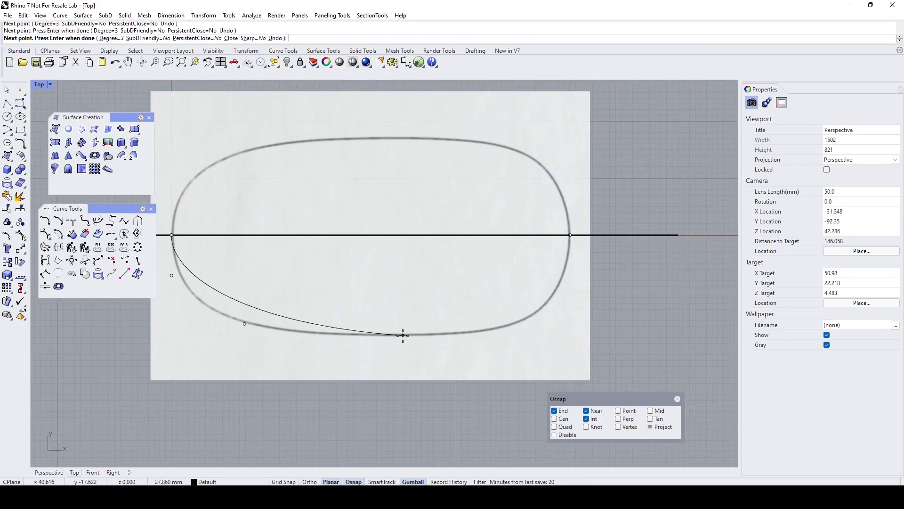
click(537, 317)
click(570, 274)
click(570, 236)
right_click(570, 237)
Step: Show the half-outline curve's control points and lock the top-view reference picture
scroll(571, 241, up, 2)
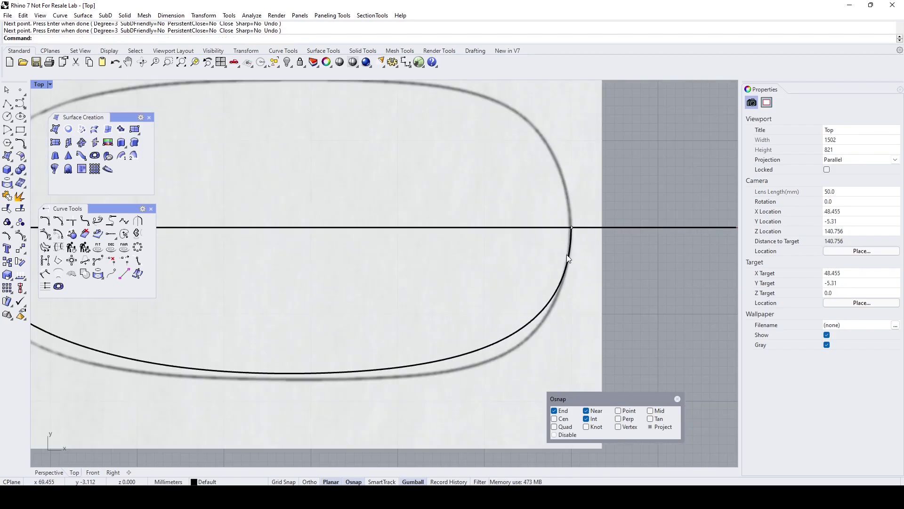
click(570, 257)
click(589, 276)
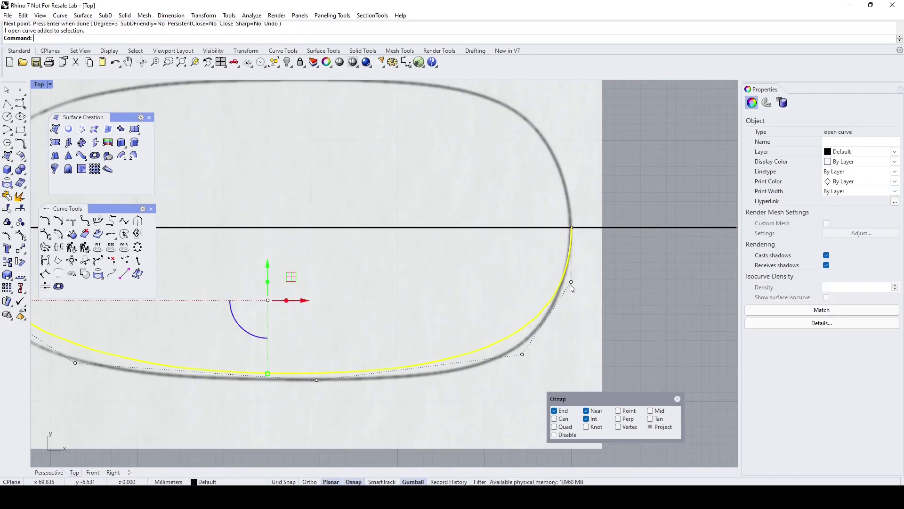
click(574, 285)
click(605, 310)
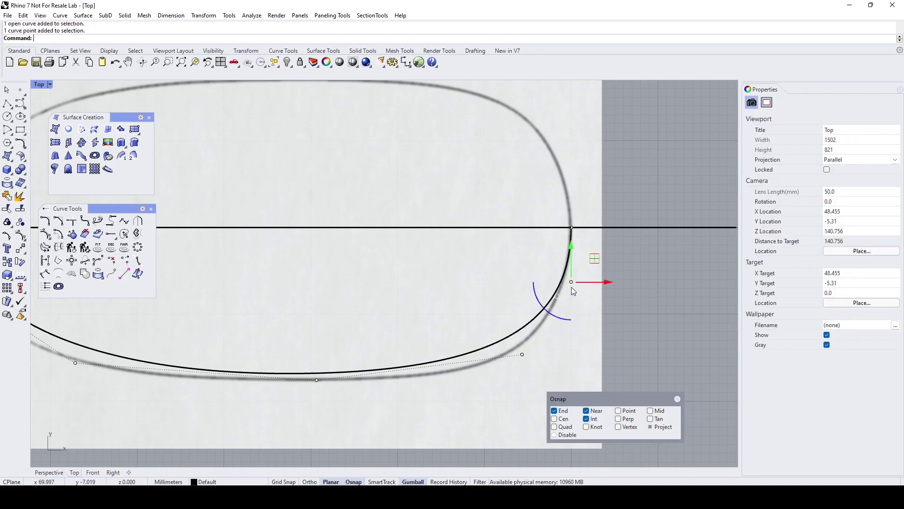
drag(571, 282, 571, 252)
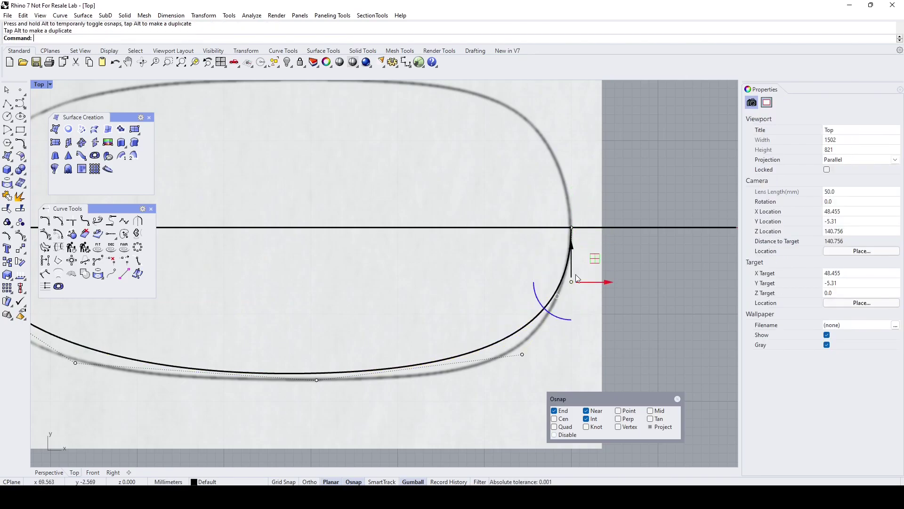
click(589, 362)
click(303, 65)
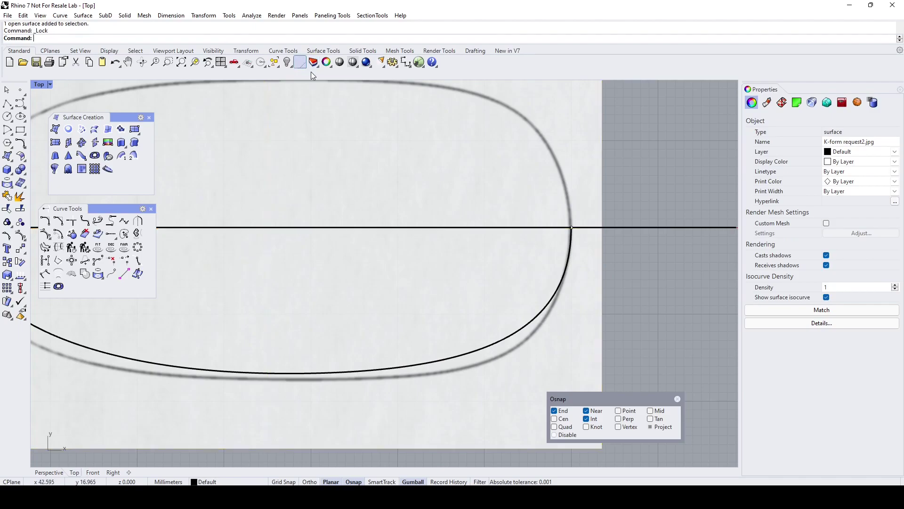
Step: Pull the control point at the curve's right-hand corner down towards the picture outline
click(520, 329)
click(522, 355)
drag(522, 310, 522, 340)
click(522, 328)
click(522, 354)
Step: Shift the left corner control point outward and down, and lower the point beneath the left end slightly
right_drag(316, 392, 516, 314)
click(276, 286)
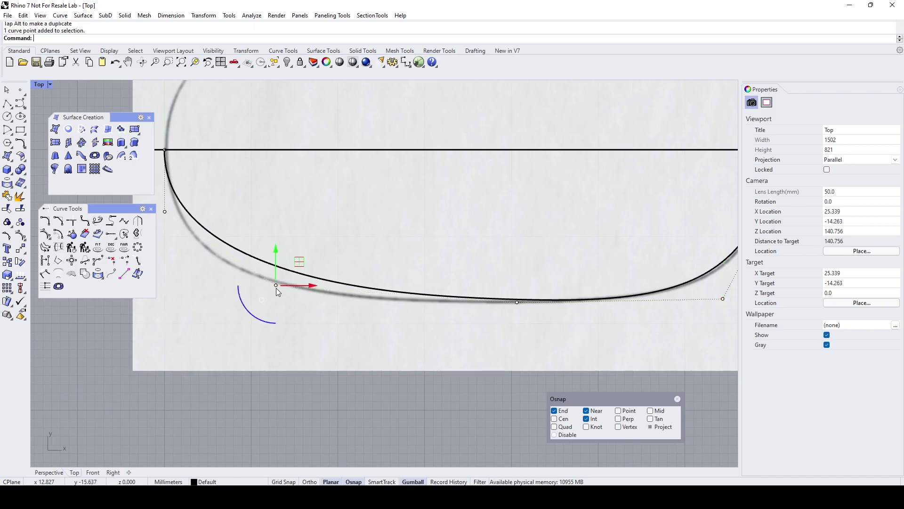
drag(276, 286, 245, 298)
right_drag(265, 302, 367, 346)
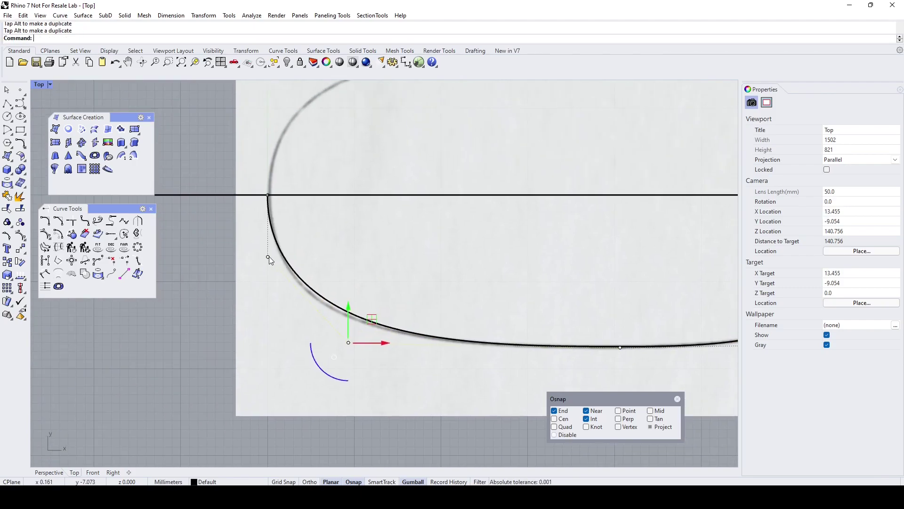
click(268, 256)
drag(267, 222, 267, 230)
scroll(341, 321, down, 4)
right_drag(354, 323, 274, 271)
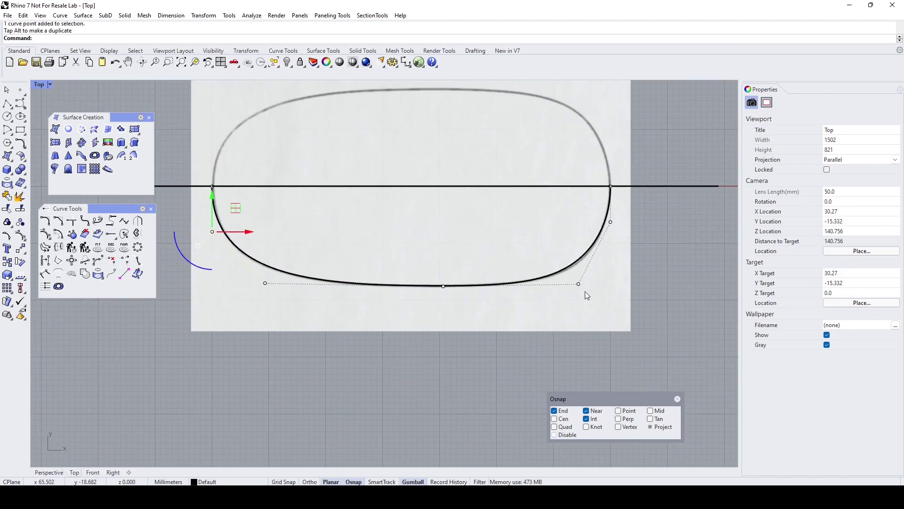
Step: Lower the right corner control point slightly to refine the rounded corner against the picture
scroll(585, 291, up, 4)
right_drag(585, 291, 563, 324)
click(553, 314)
drag(552, 304, 550, 308)
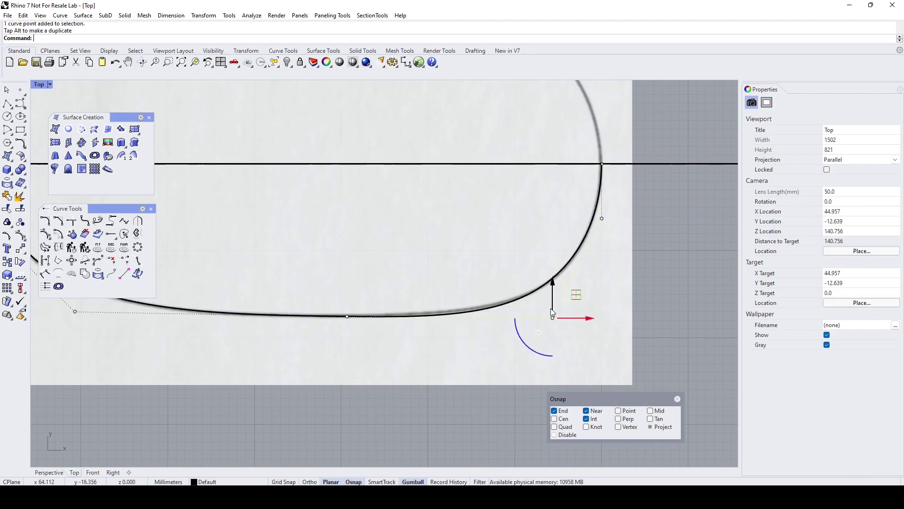
Step: Delete the middle control point at the curve's bottom and pull the right corner point further down
right_drag(353, 319, 406, 319)
click(400, 318)
key(Delete)
click(606, 318)
drag(605, 281, 606, 306)
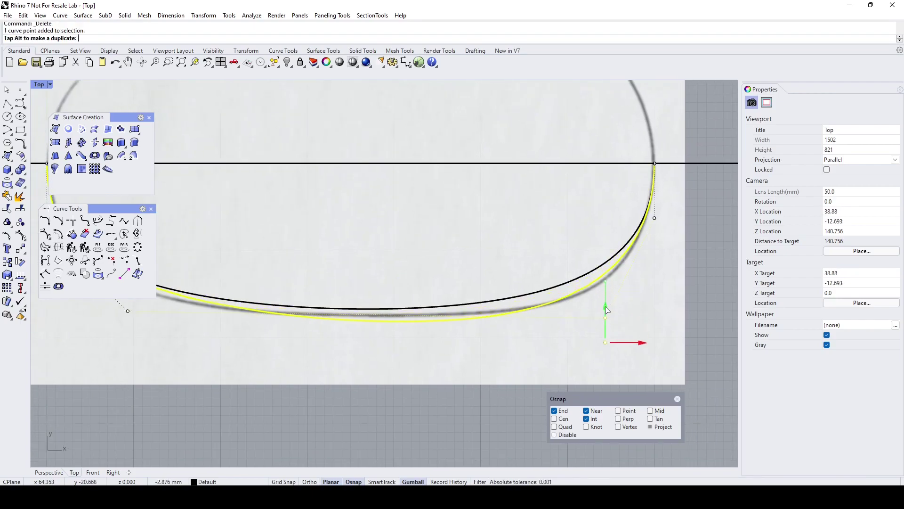
Step: Lower the left corner control point and the point beneath the right end to fit the picture outline
scroll(607, 309, down, 3)
click(271, 288)
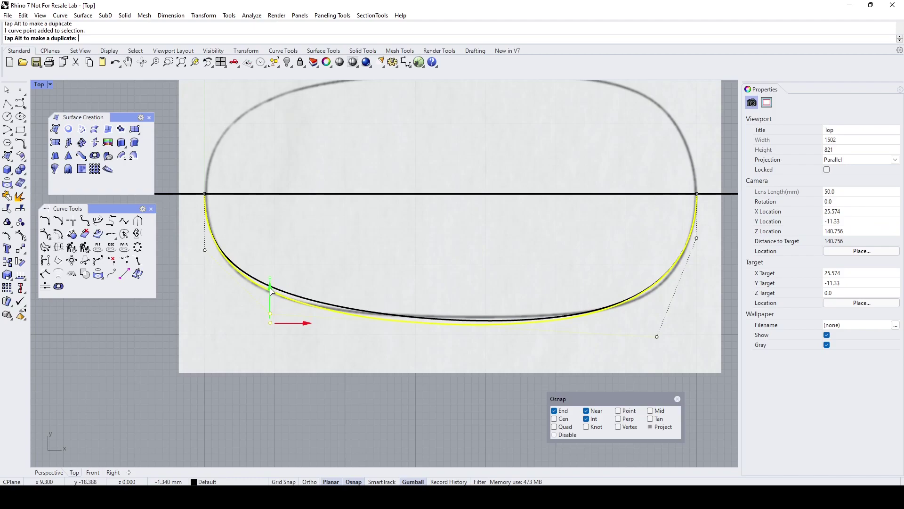
drag(270, 288, 270, 286)
click(697, 238)
drag(697, 204, 699, 216)
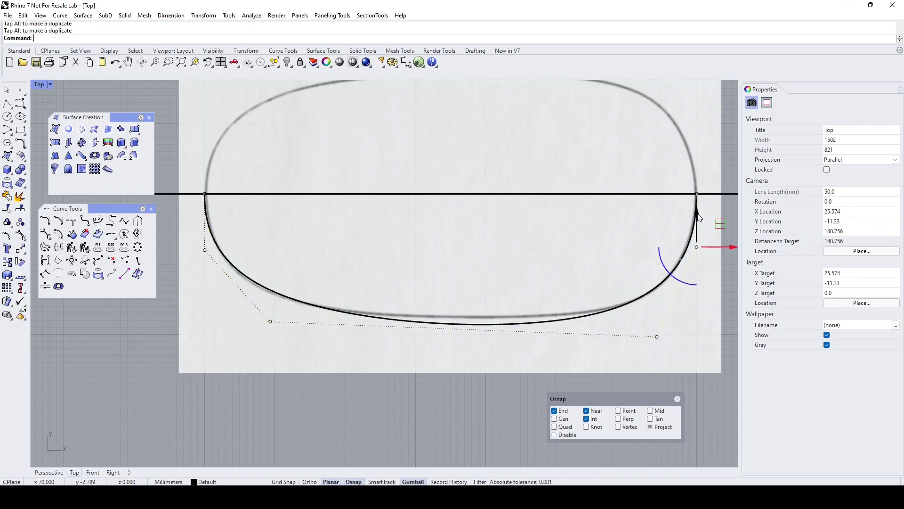
click(270, 322)
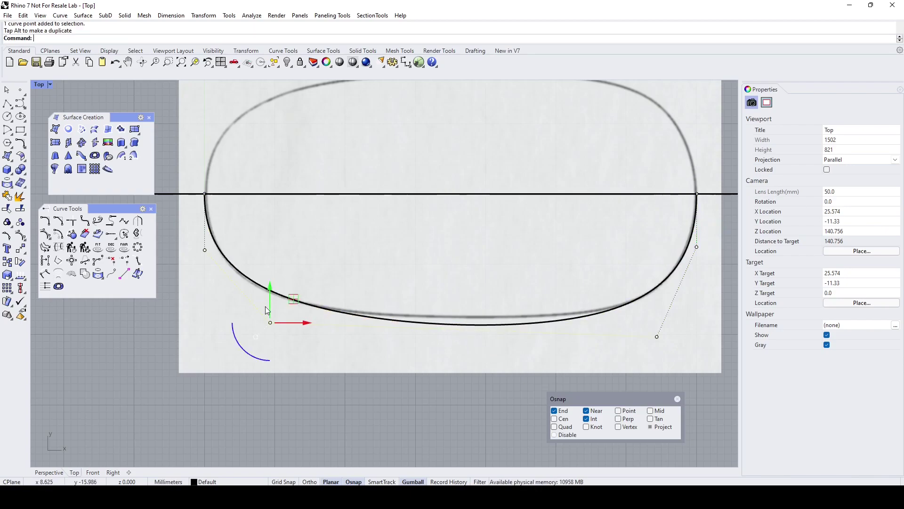
Step: Insert a knot at the middle of the curve's bottom edge and raise the bottom control point onto the outline
click(21, 285)
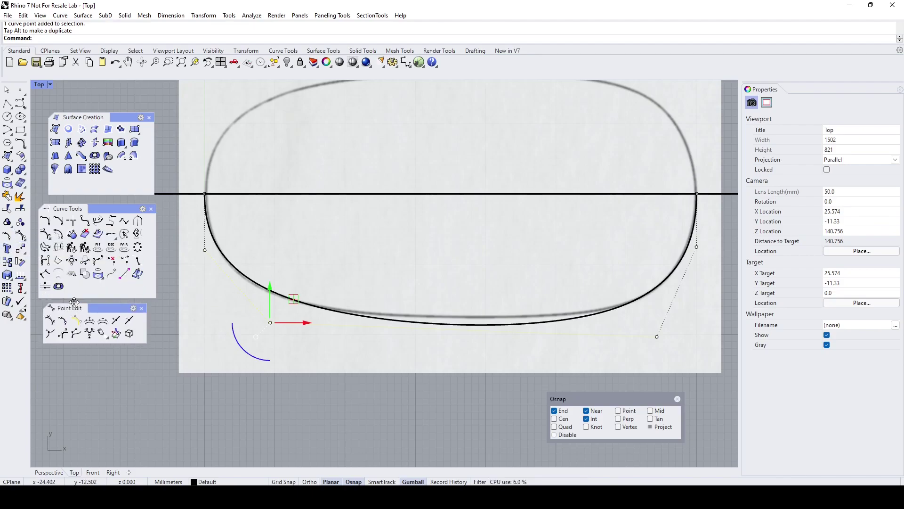
click(117, 328)
click(469, 325)
click(465, 330)
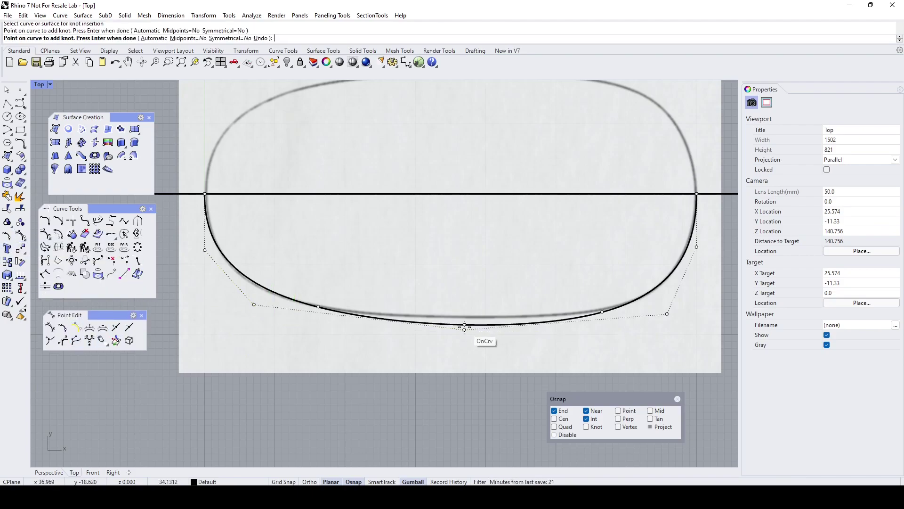
key(Return)
click(464, 330)
drag(465, 292, 467, 282)
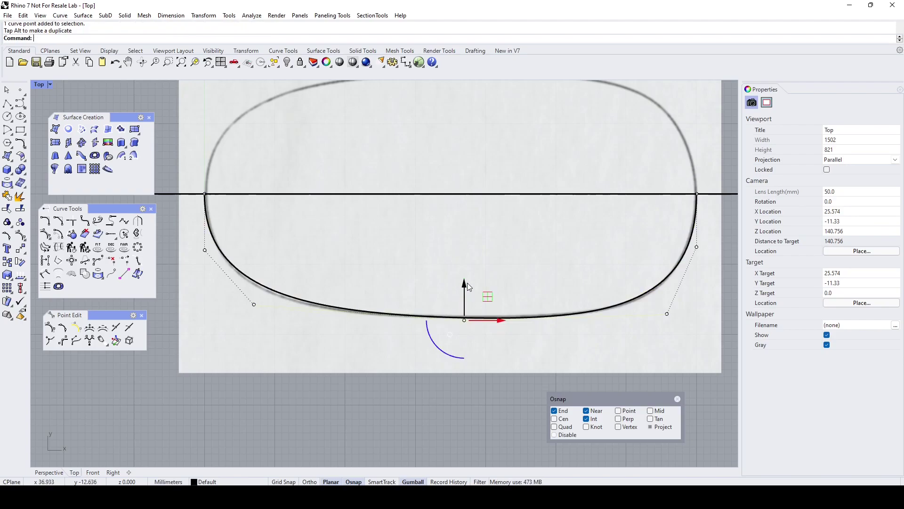
Step: Lower both corner control points slightly and shift the bottom middle point a little to the left
click(254, 304)
drag(255, 277, 255, 283)
right_drag(604, 324, 551, 334)
click(613, 324)
drag(614, 290, 615, 295)
click(411, 330)
drag(411, 294, 411, 292)
drag(446, 329, 434, 329)
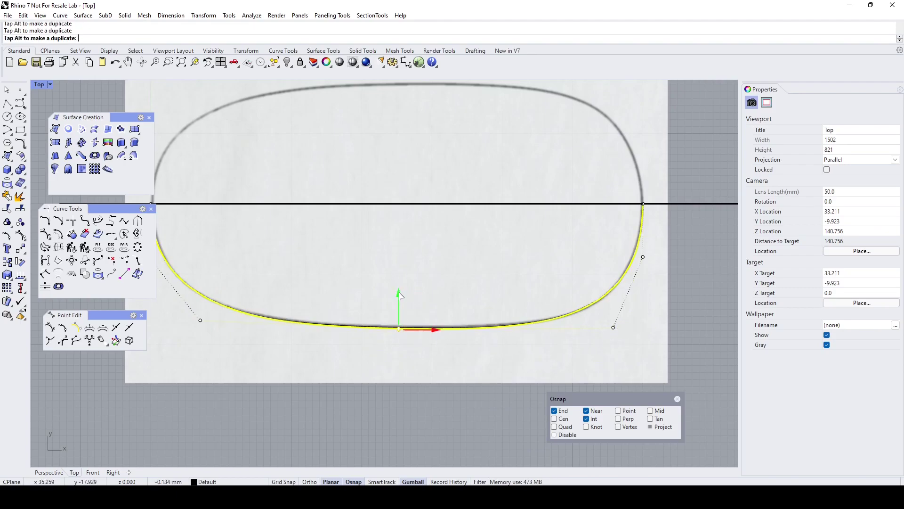
Step: Nudge the right corner control point outward and down, and raise the point beneath the right end slightly
click(613, 327)
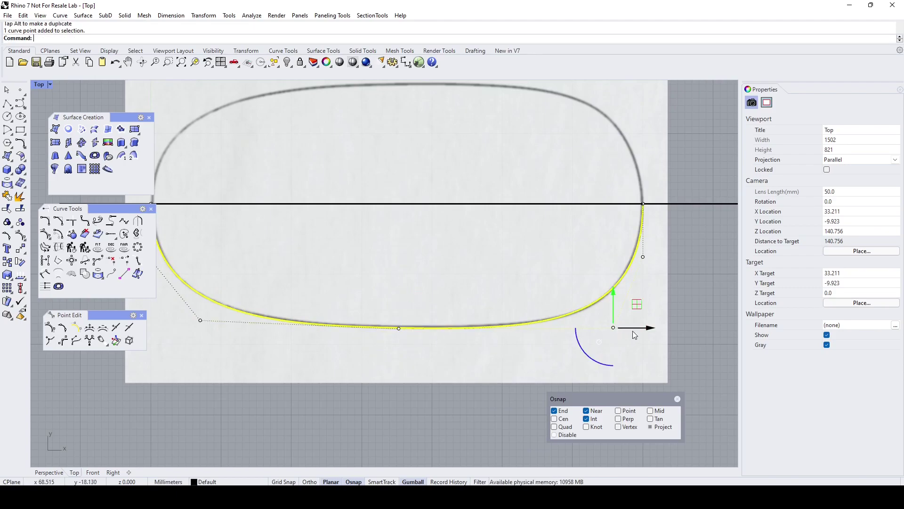
click(646, 258)
drag(643, 221, 643, 215)
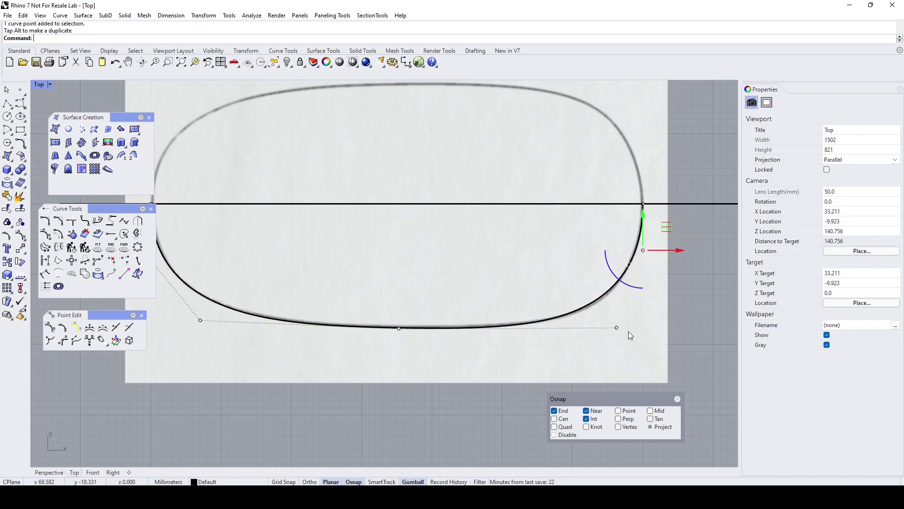
click(617, 328)
drag(618, 297, 618, 301)
mouse_move(647, 331)
mouse_down()
mouse_move(632, 331)
mouse_move(647, 331)
mouse_up()
Step: Shift the bottom middle control point further left, raise the left corner point slightly, and turn the control points off
click(399, 328)
drag(400, 332, 383, 334)
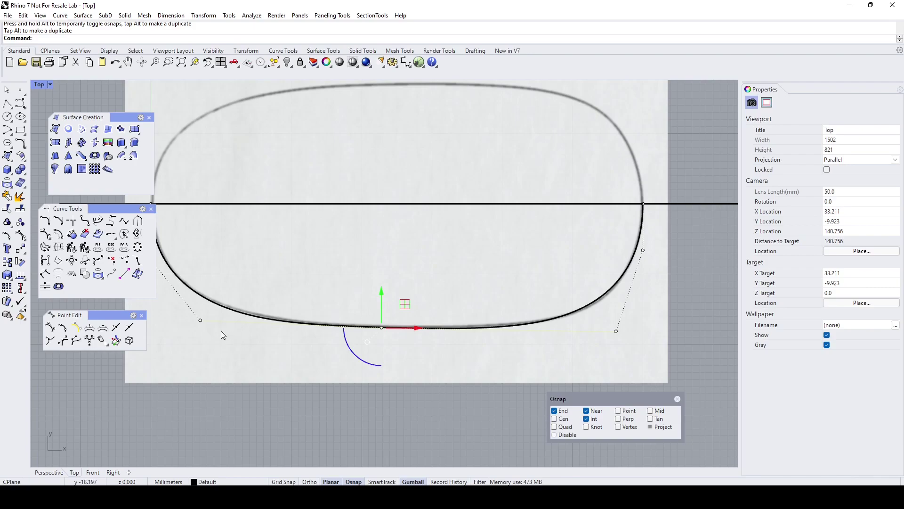
click(200, 320)
drag(203, 288, 202, 289)
scroll(254, 336, down, 2)
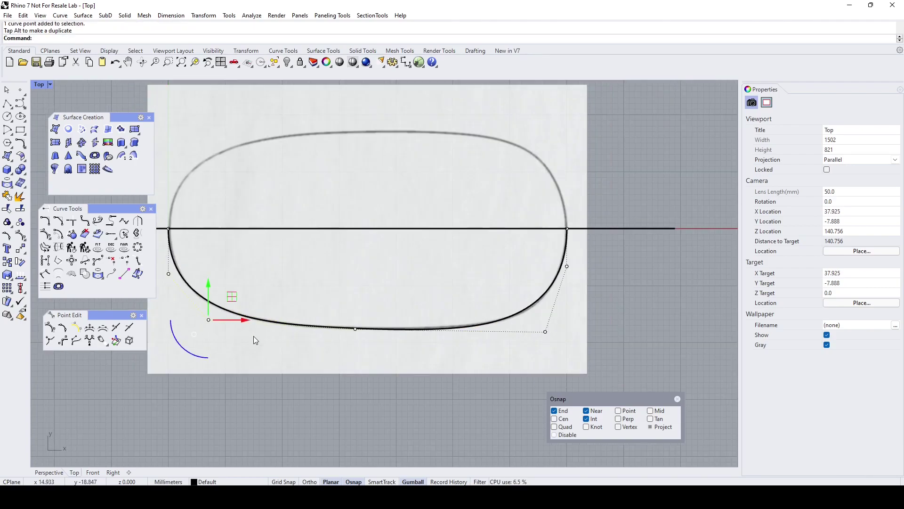
key(Escape)
Step: Maximize the Perspective viewport and restart Curve From 2 Views on the side-view and top-view outlines
key(ctrl+m)
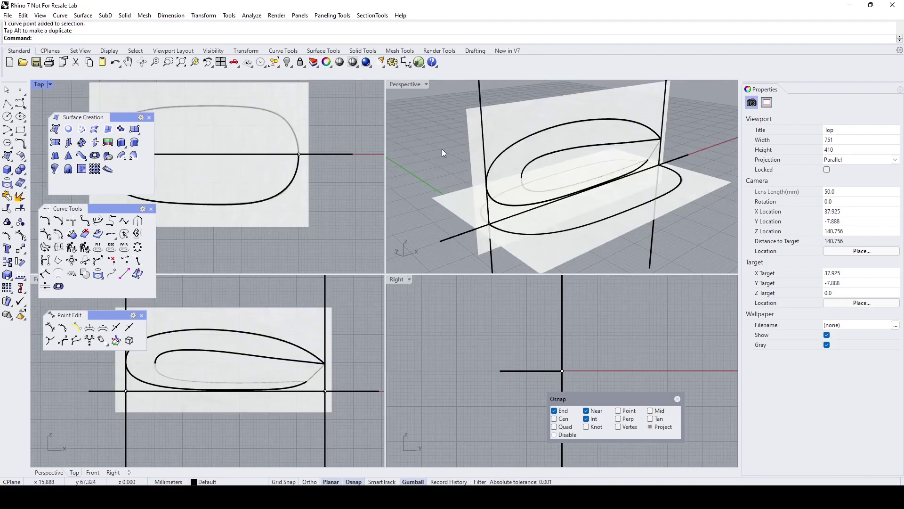
double_click(403, 83)
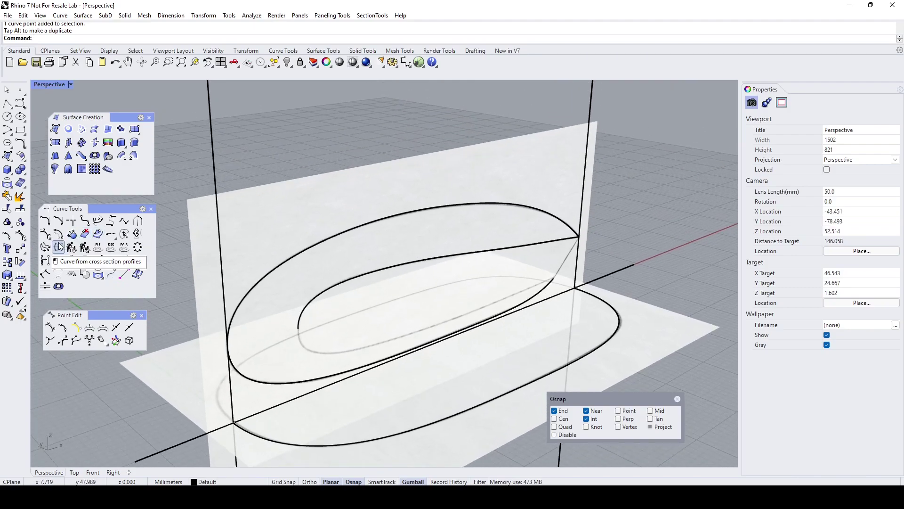
click(137, 234)
right_drag(361, 304, 401, 261)
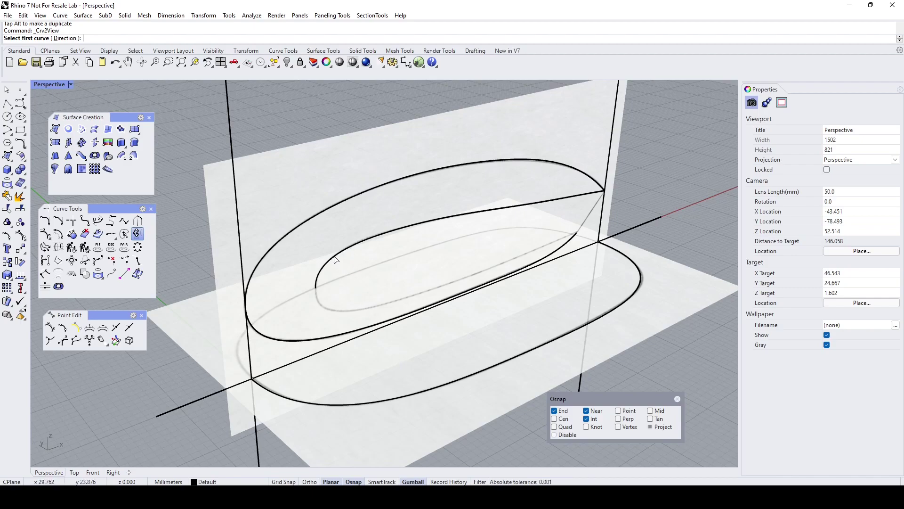
right_drag(389, 347, 367, 338)
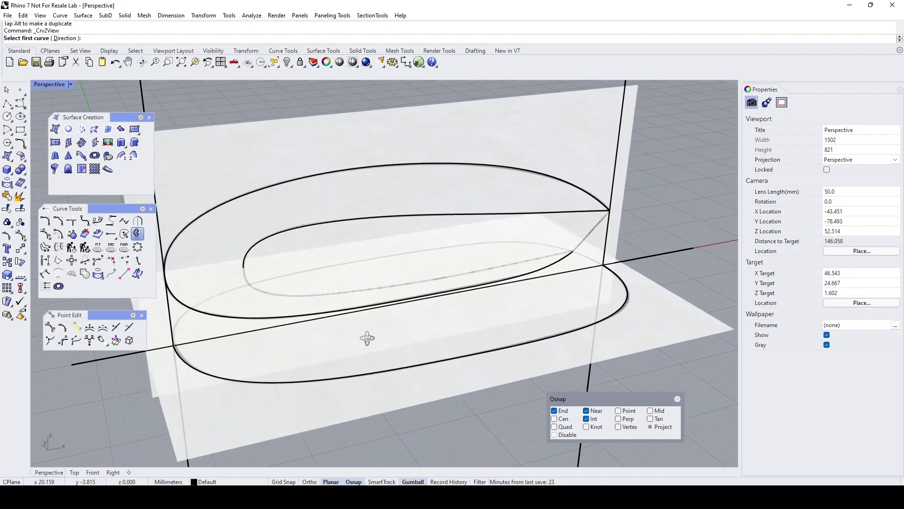
right_drag(304, 290, 343, 258)
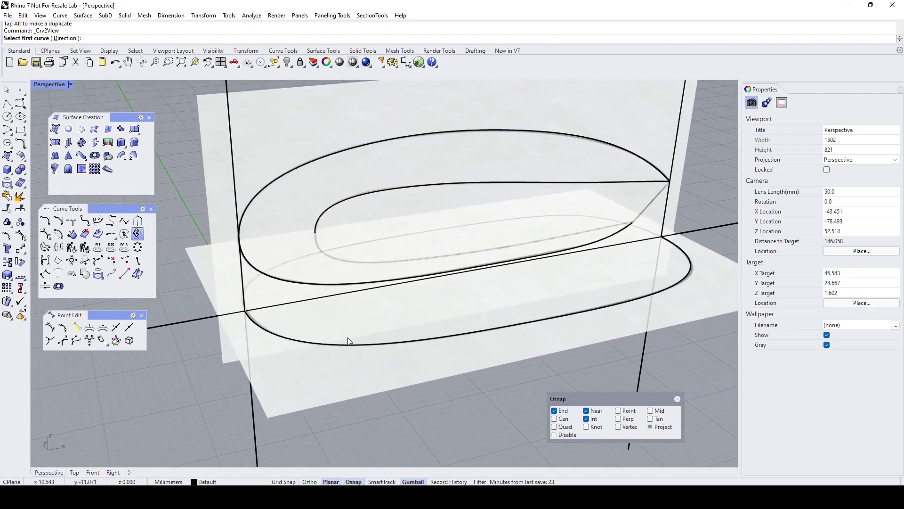
right_drag(363, 392, 397, 382)
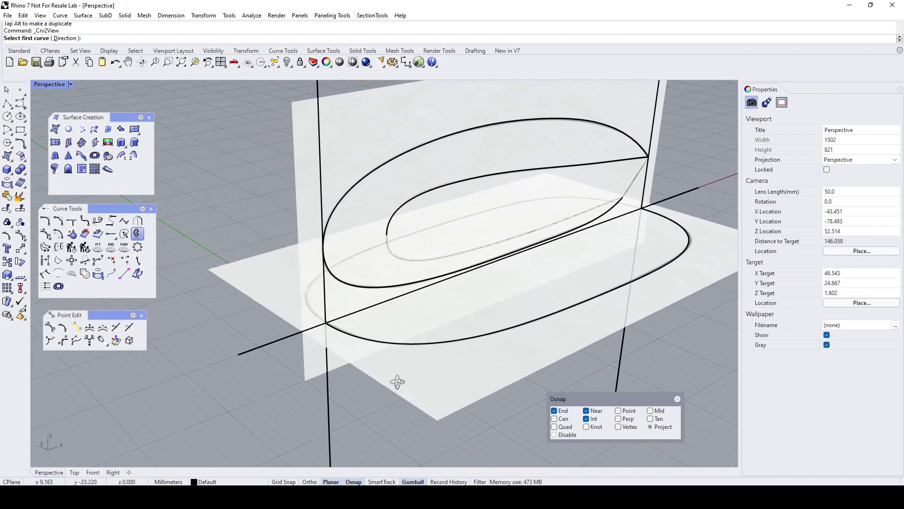
Step: Place a point at the open left end of the inner side-view curve, projected onto the construction plane
click(20, 90)
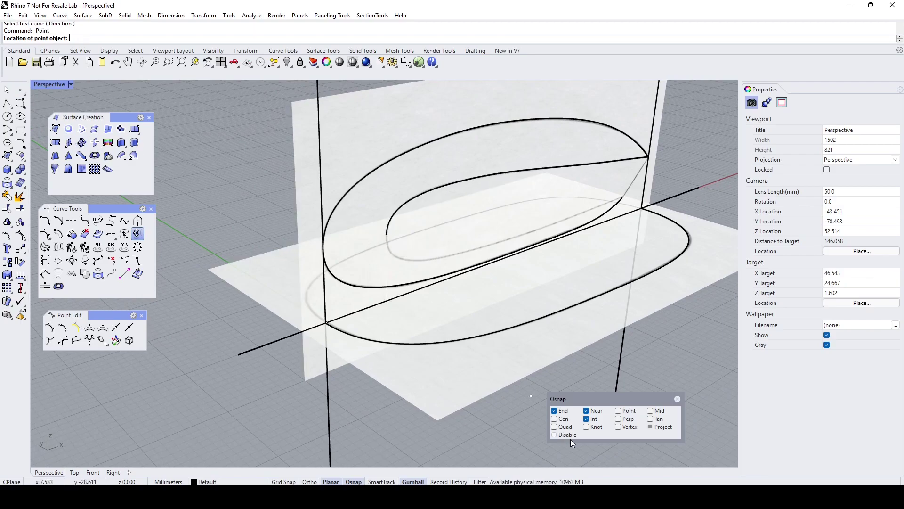
click(654, 427)
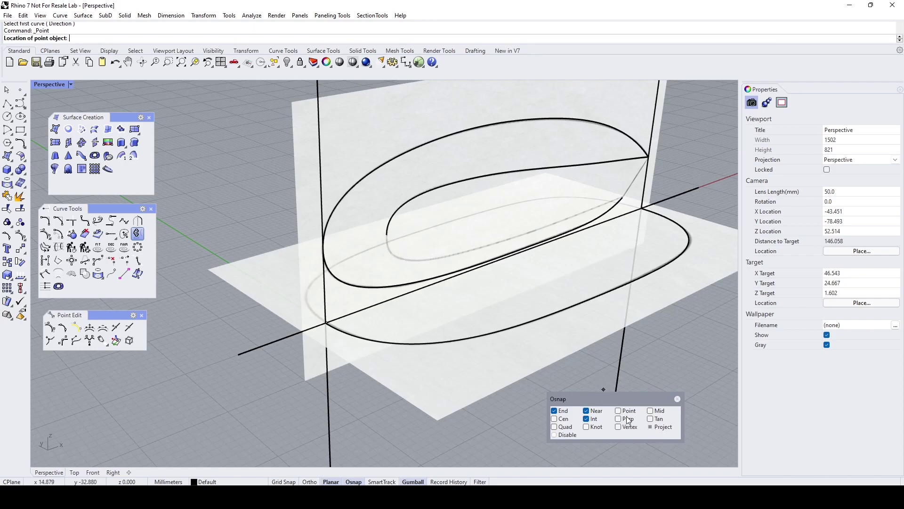
click(388, 239)
right_drag(388, 238, 426, 356)
Step: Extrude the projected point along the Y axis into a straight line that crosses the top-view outline
click(404, 368)
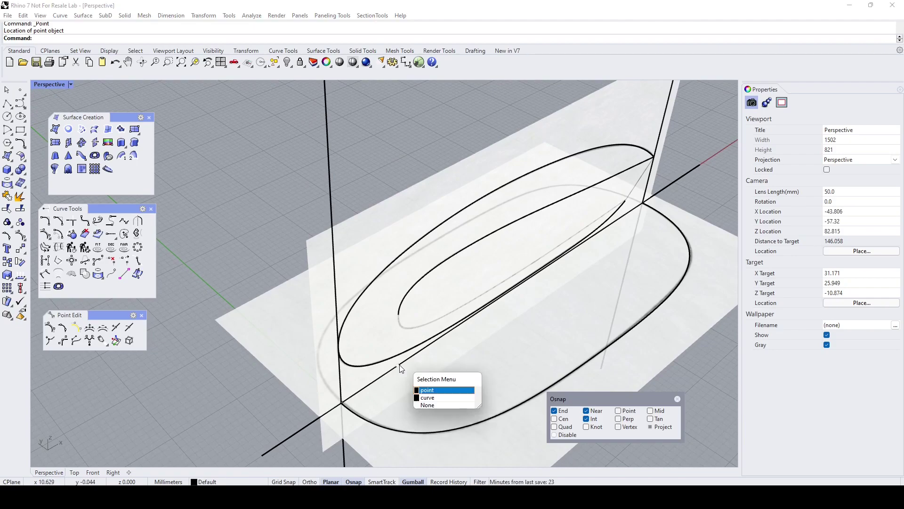
click(426, 390)
shift+right_drag(426, 393, 433, 326)
drag(394, 291, 529, 391)
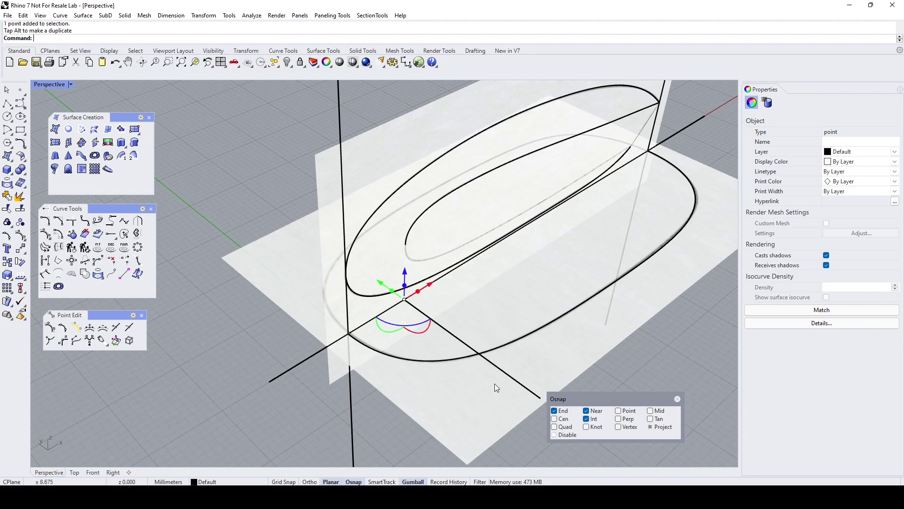
click(456, 396)
right_drag(457, 396, 506, 333)
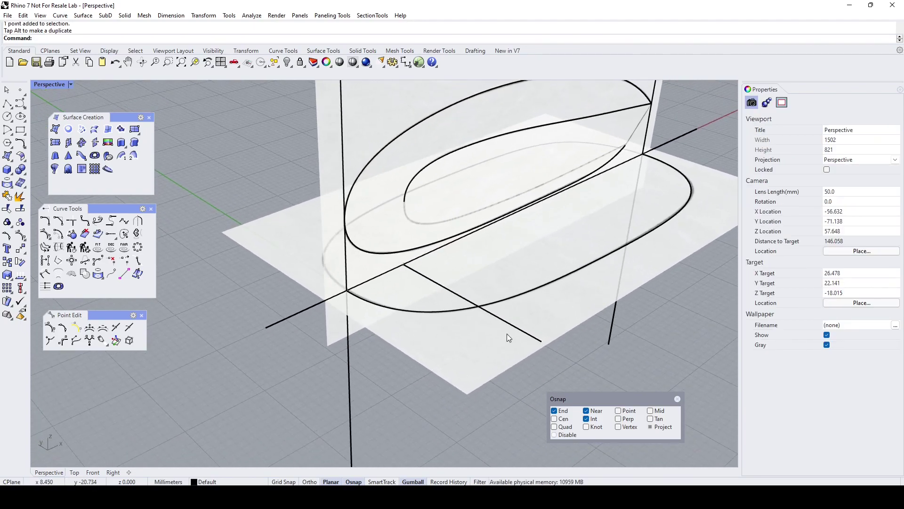
Step: Split the top-view outline with the crossing line and check the longer resulting piece
click(23, 209)
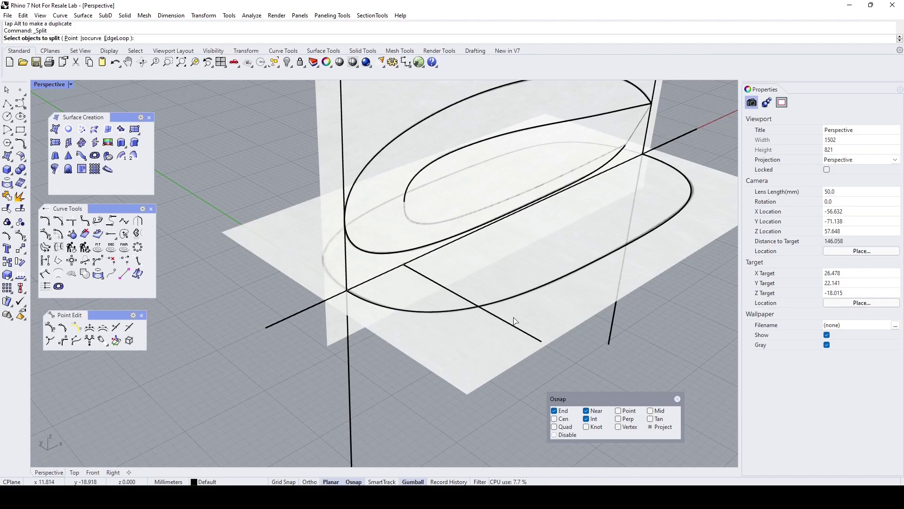
click(518, 300)
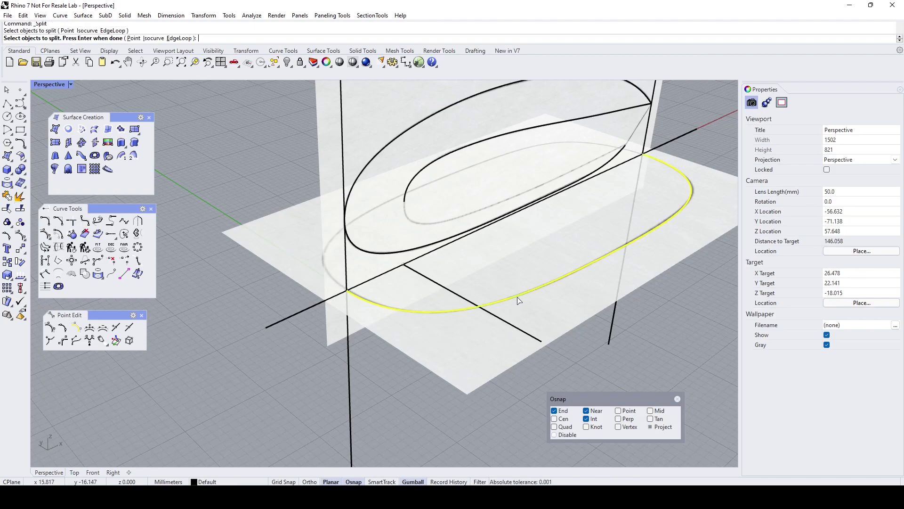
key(Return)
click(504, 323)
key(Return)
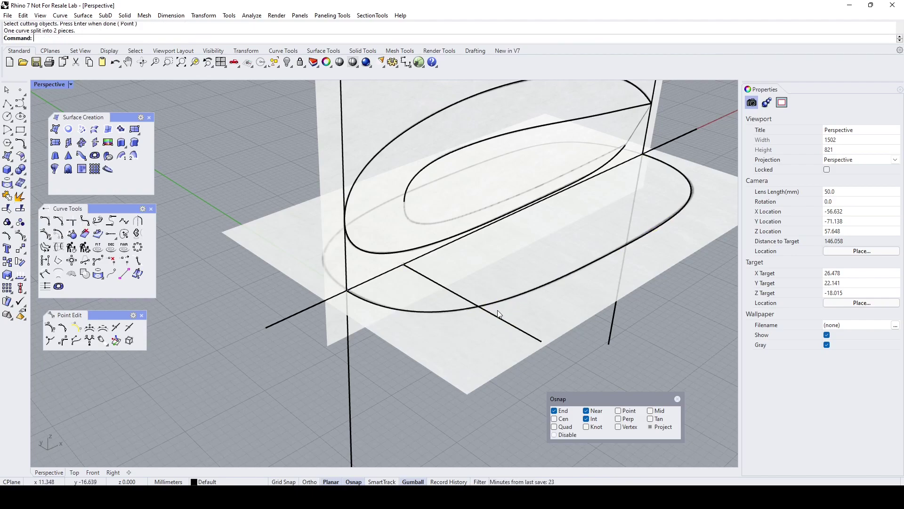
click(496, 303)
right_drag(510, 312, 474, 317)
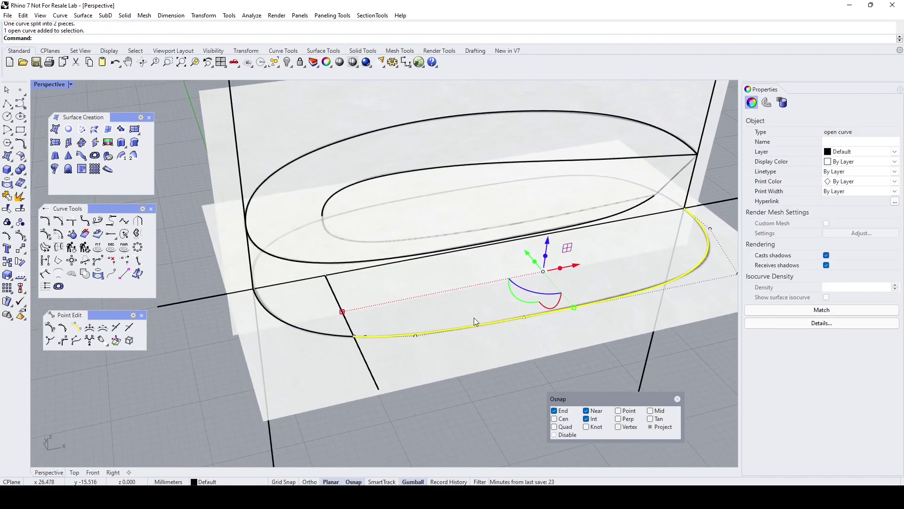
key(Escape)
scroll(474, 321, down, 2)
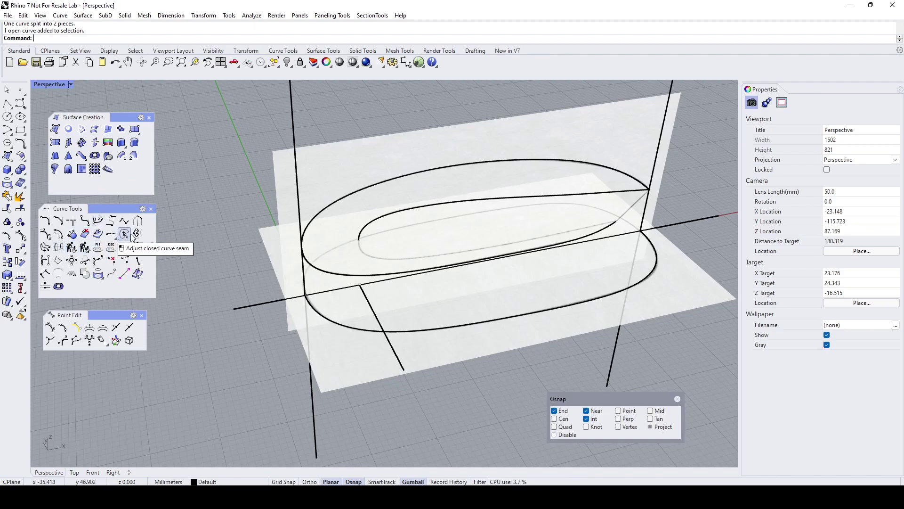
Step: Create a 3D curve with Curve From 2 Views from the inner side-view curve and the longer top-view outline piece
click(137, 233)
click(389, 218)
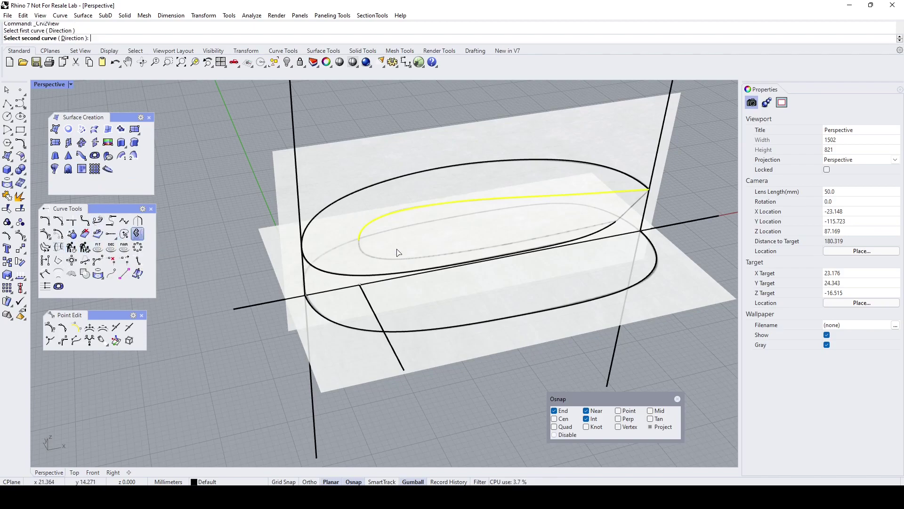
click(424, 330)
right_drag(492, 308, 518, 235)
Step: Rebuild the new 3D curve non-uniformly with a maximum point count of 9
click(442, 230)
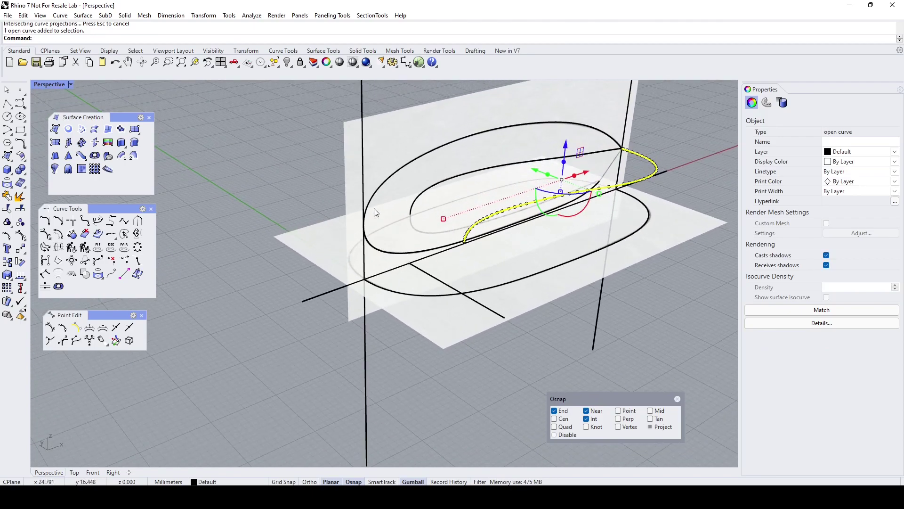
right_click(85, 246)
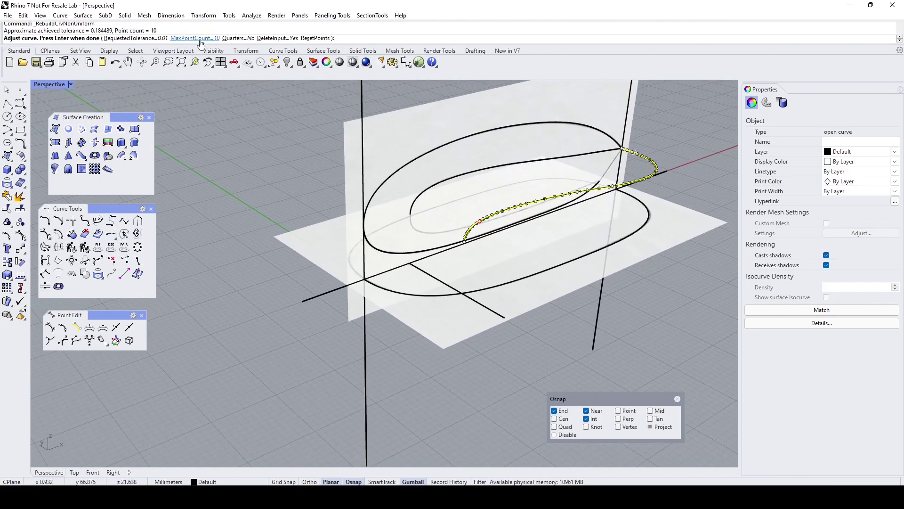
click(181, 39)
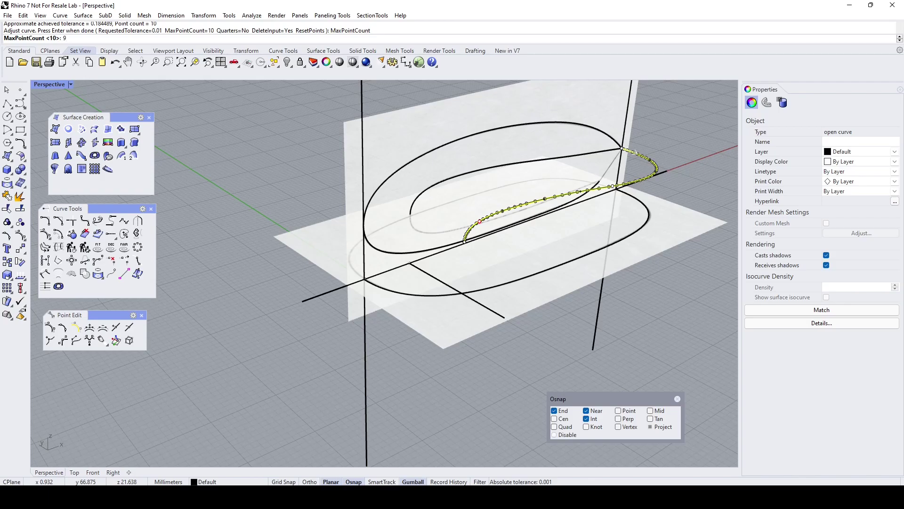
key(Return)
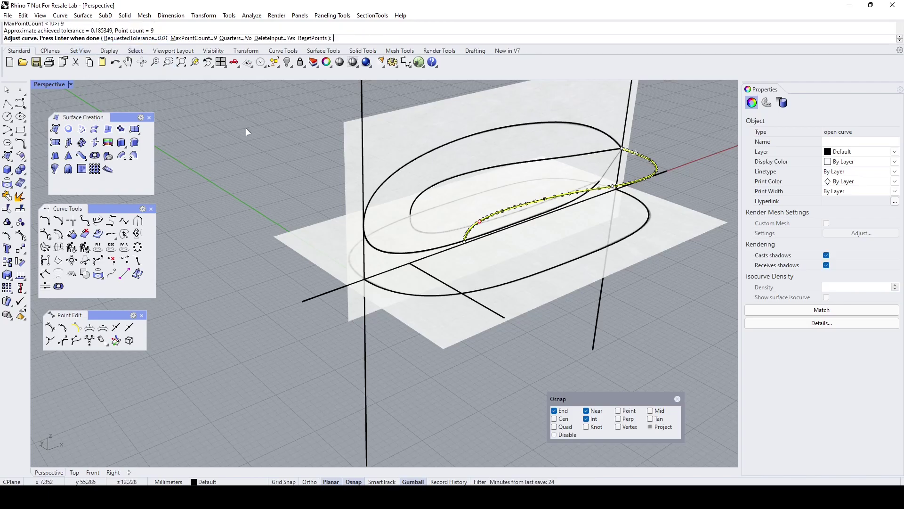
key(Return)
right_drag(330, 226, 423, 246)
key(Escape)
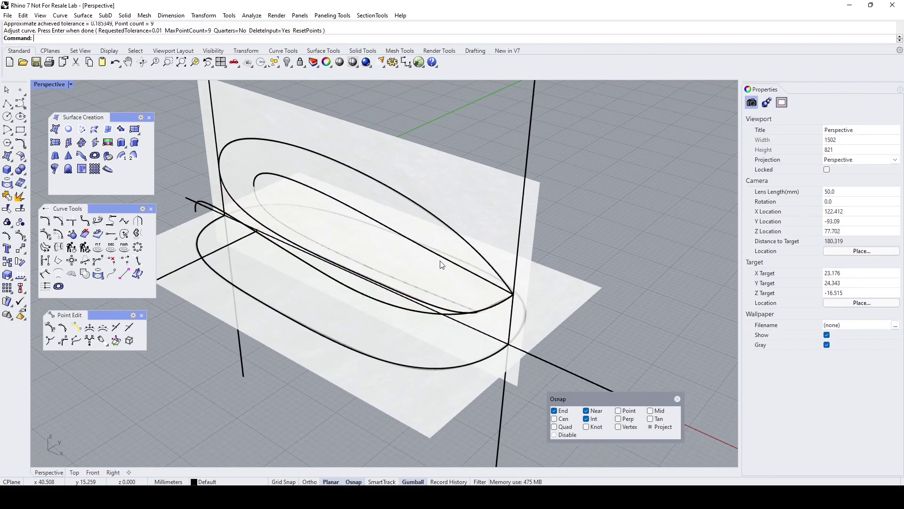
Step: Examine the rebuilt 3D curve against the top-view outline in the Top and Perspective views
click(491, 308)
right_drag(517, 318, 471, 338)
double_click(38, 85)
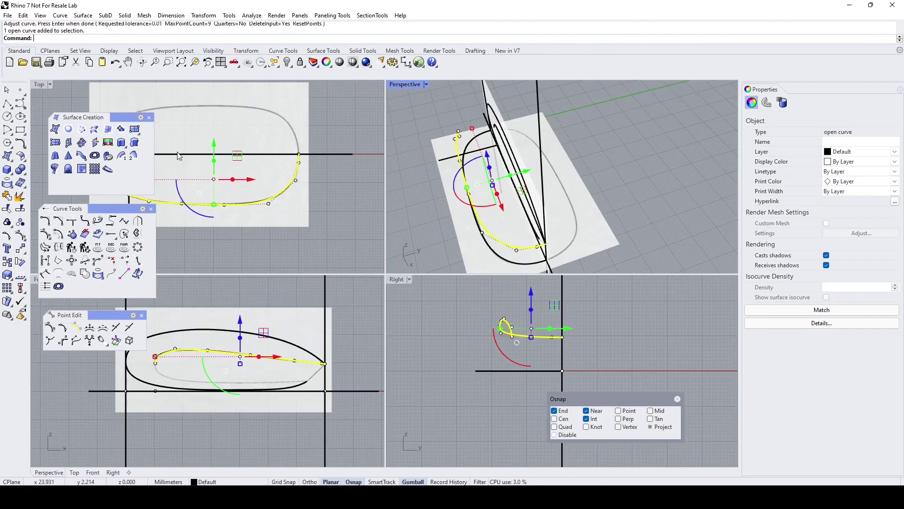
click(336, 201)
scroll(338, 189, up, 4)
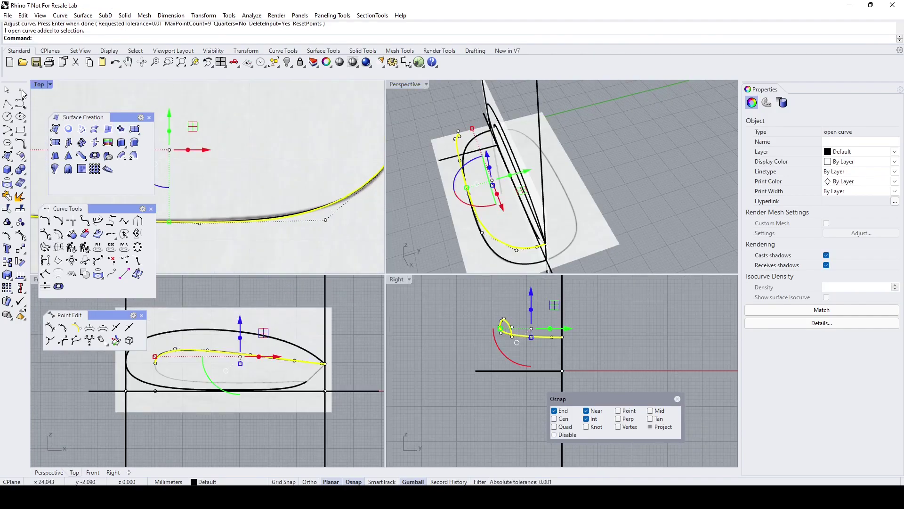
double_click(37, 85)
scroll(497, 278, down, 2)
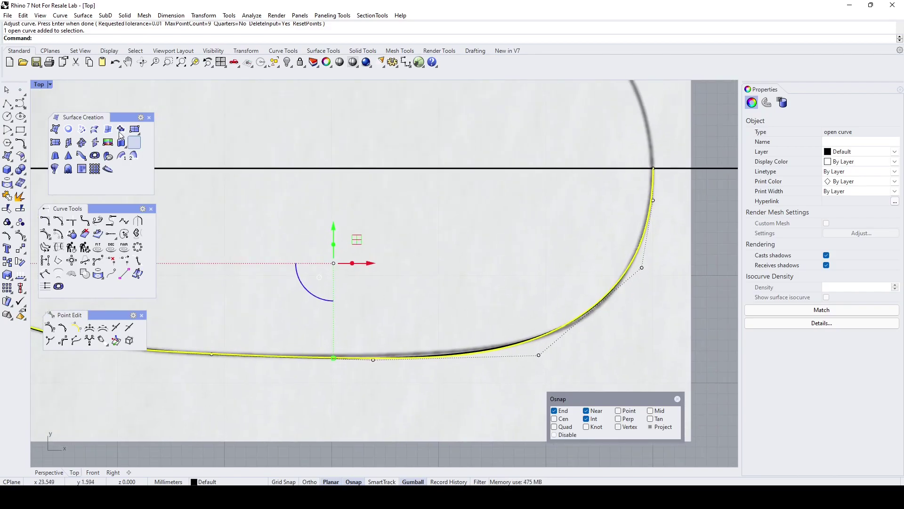
double_click(39, 85)
double_click(395, 84)
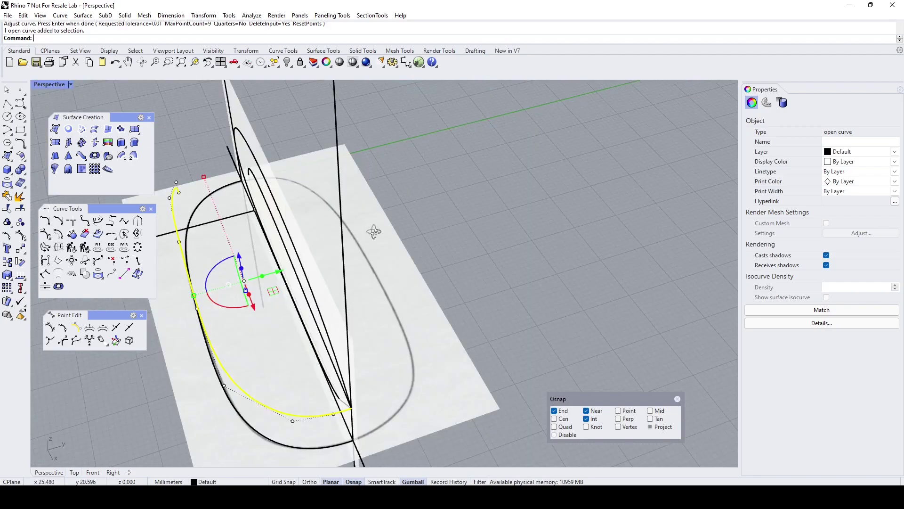
right_drag(374, 231, 399, 210)
key(Escape)
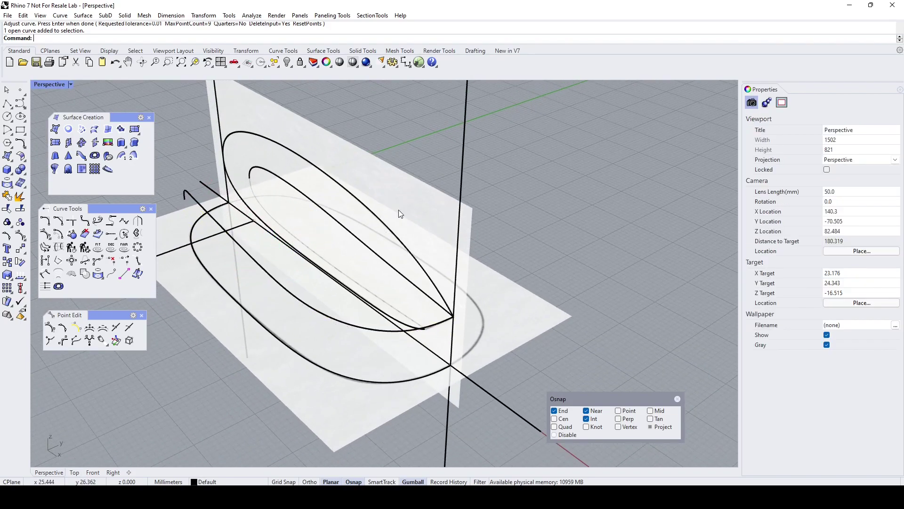
Step: Mirror a copy of the rebuilt 3D curve across the central X axis plane, starting from its tip
click(351, 327)
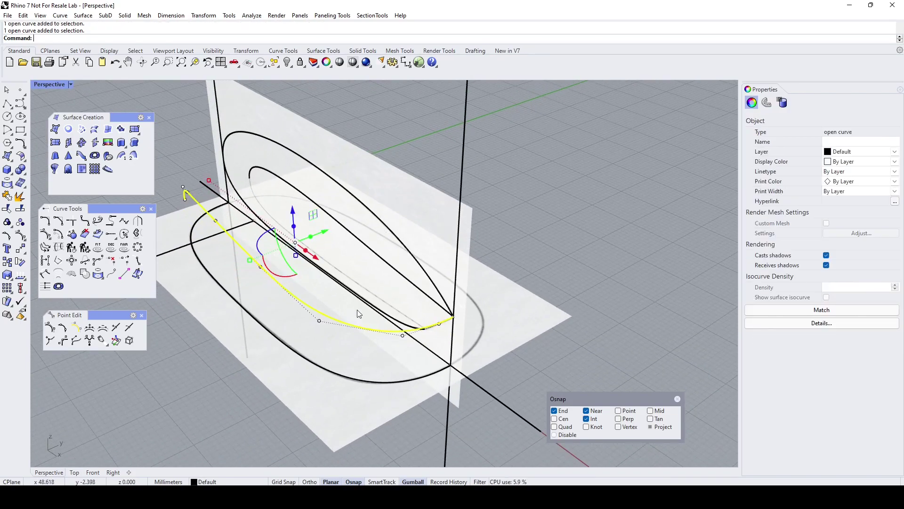
click(20, 248)
click(453, 317)
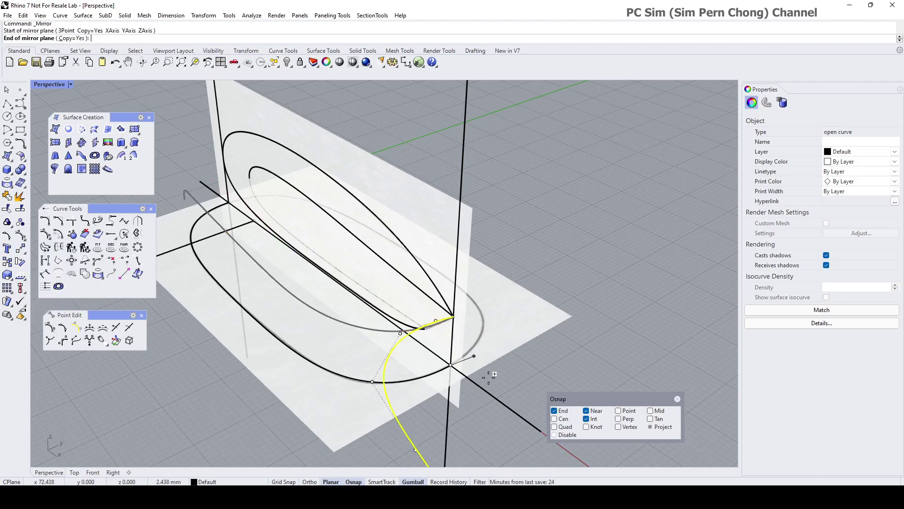
click(484, 350)
right_drag(487, 354, 616, 344)
Step: Examine the short top-view outline piece and the inner side-view curve's left end in the Front view
click(492, 319)
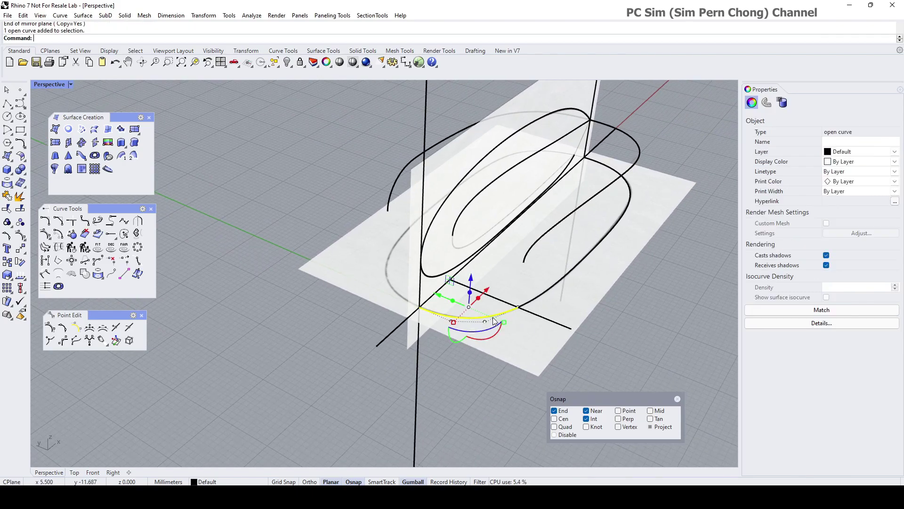
right_drag(504, 290, 443, 280)
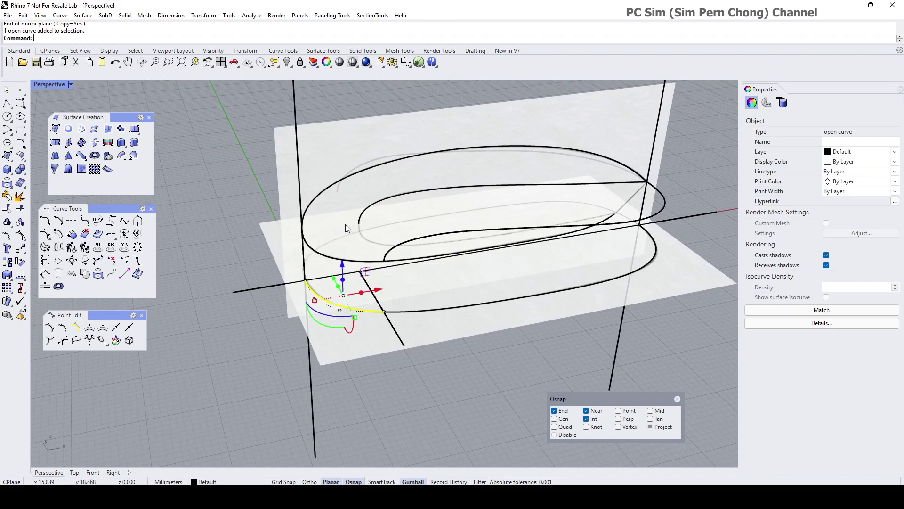
double_click(49, 87)
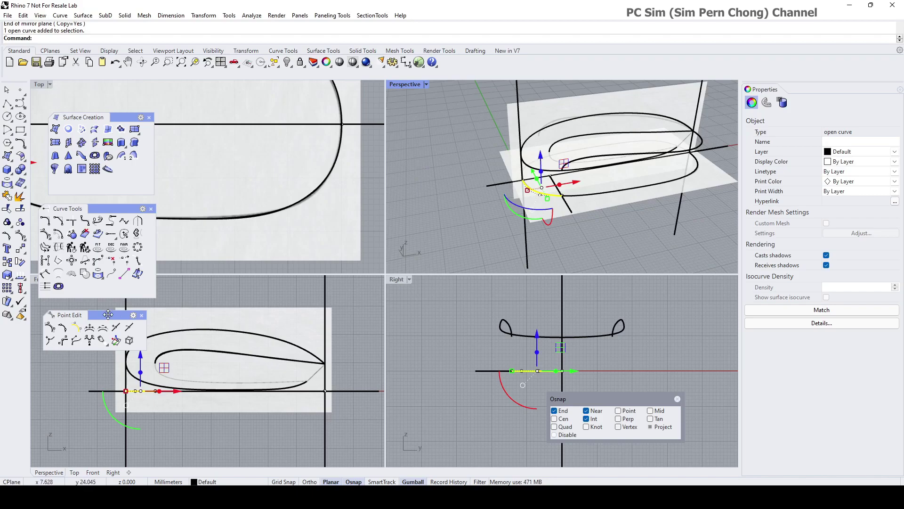
double_click(33, 280)
scroll(286, 292, up, 8)
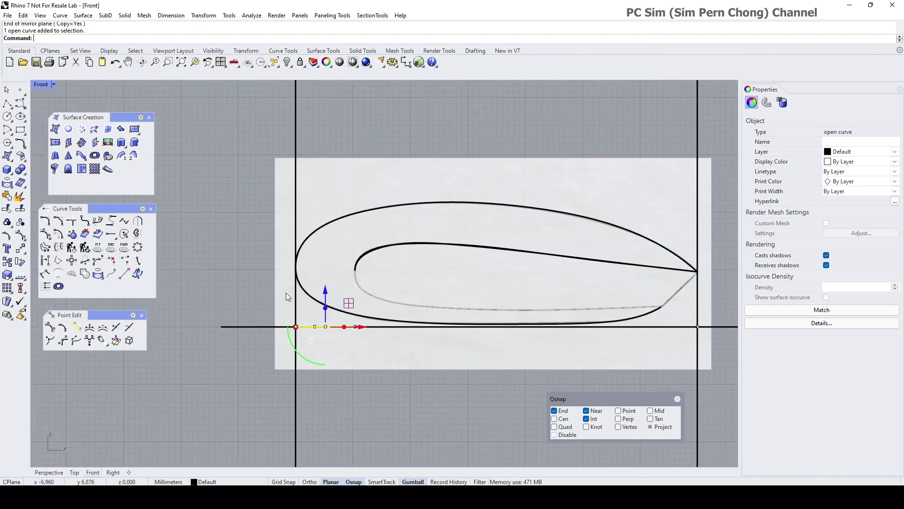
scroll(402, 254, down, 1)
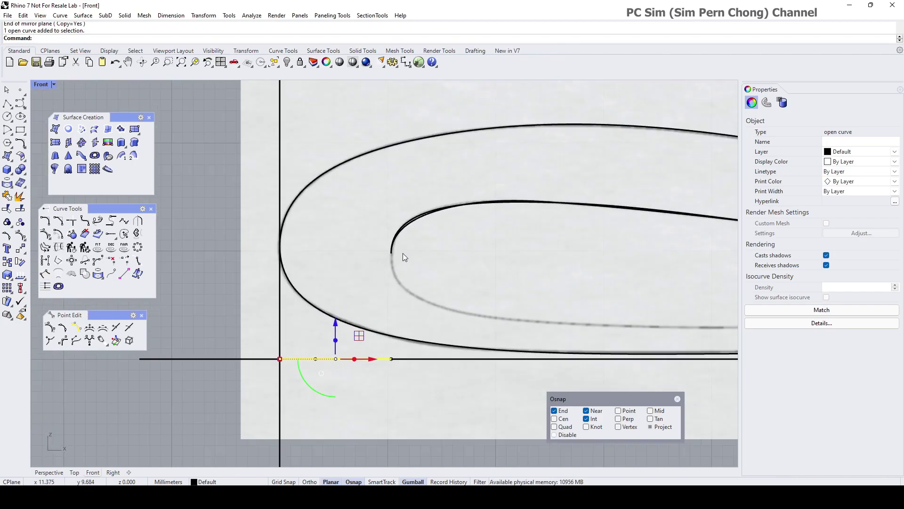
click(415, 219)
scroll(457, 244, down, 3)
scroll(457, 245, up, 5)
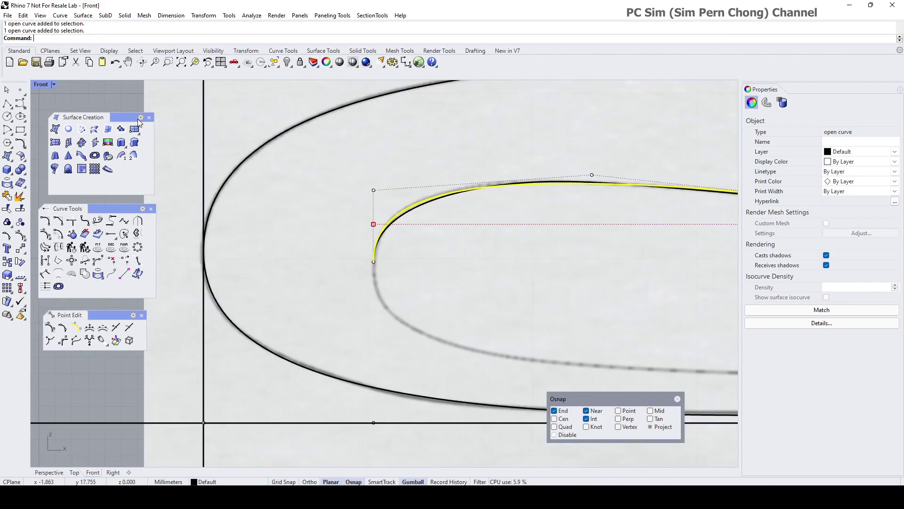
Step: Draw an interpolated curve from the inner side-view curve's left end to the outer side-view curve's left tip, snapping to endpoints only
double_click(39, 85)
scroll(546, 168, up, 4)
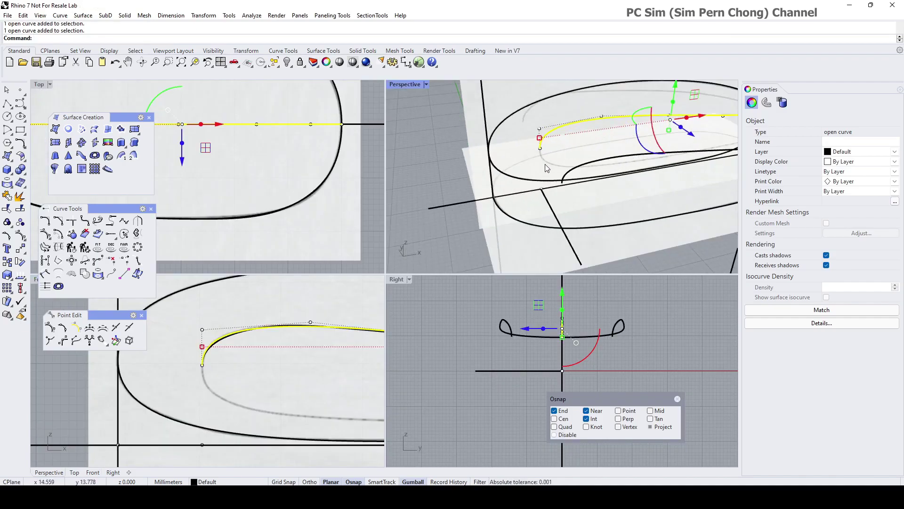
double_click(396, 85)
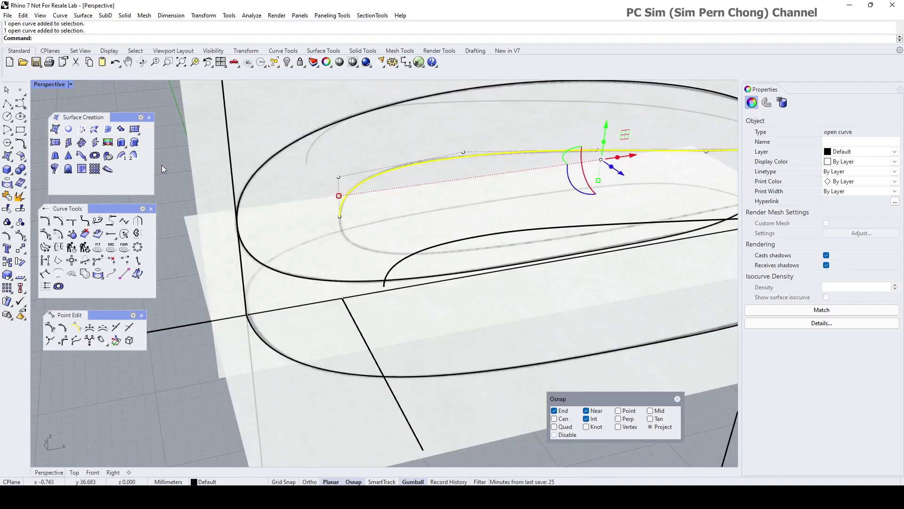
click(20, 104)
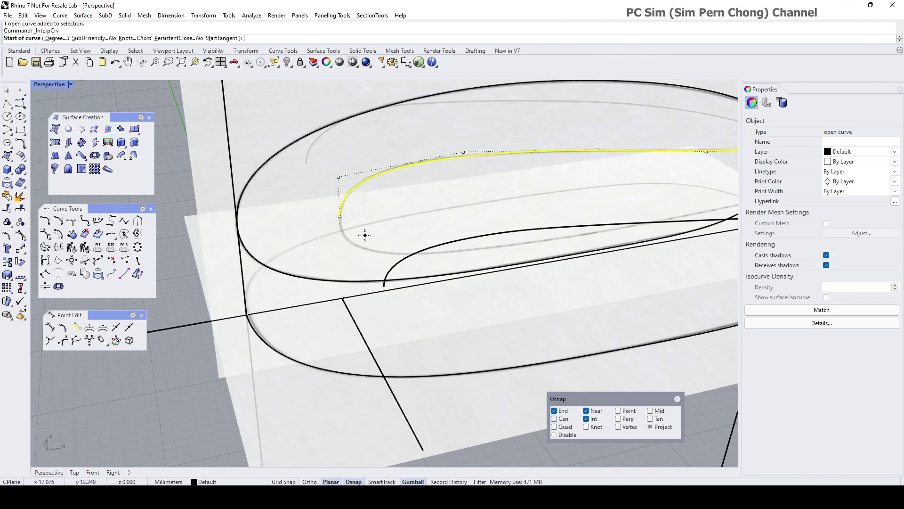
click(650, 427)
right_click(555, 411)
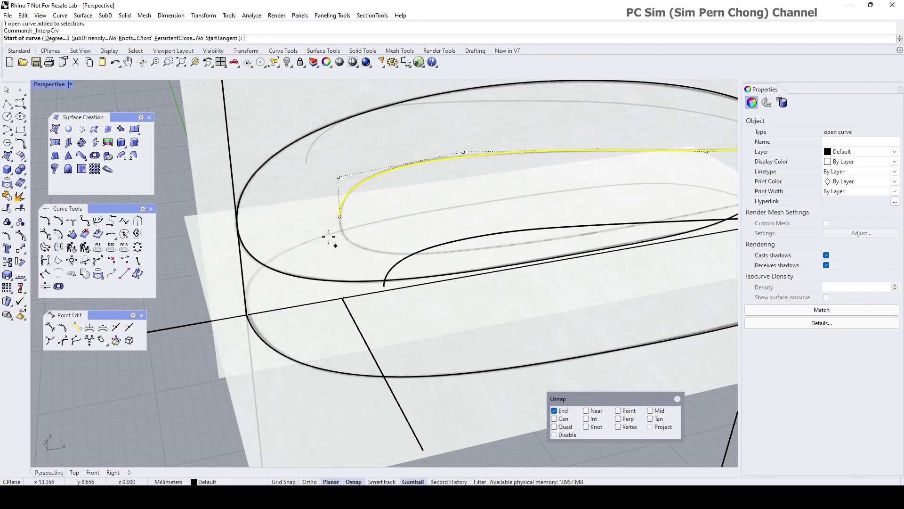
click(339, 217)
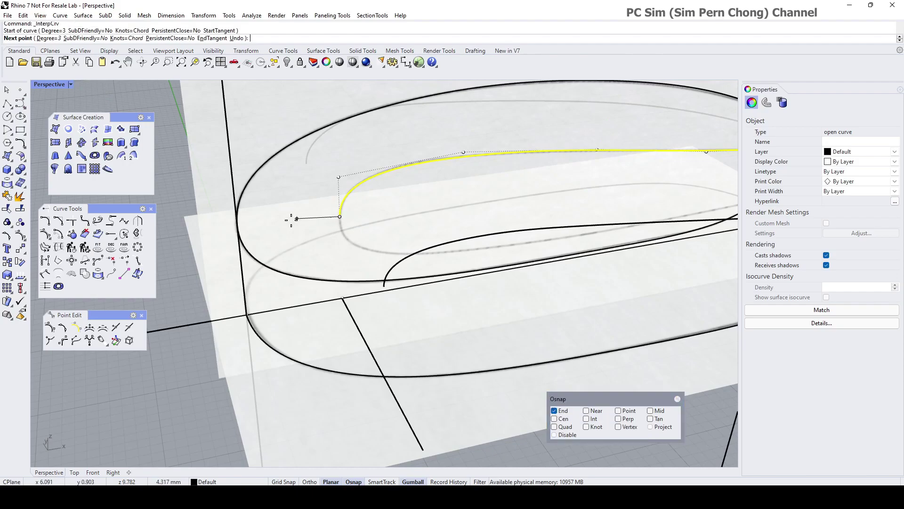
click(237, 225)
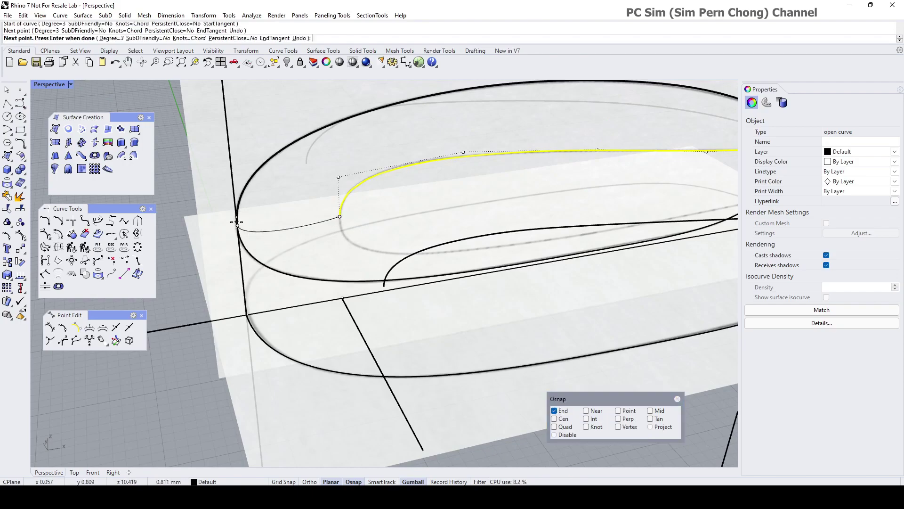
key(Return)
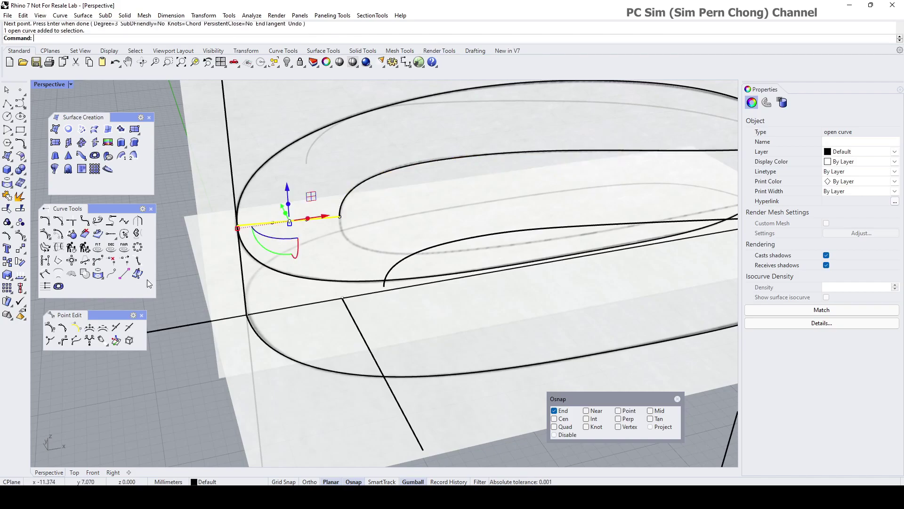
Step: Raise the connecting curve's control point nearest the outer tip slightly in the Front view so the curve leaves the tip horizontally
double_click(41, 85)
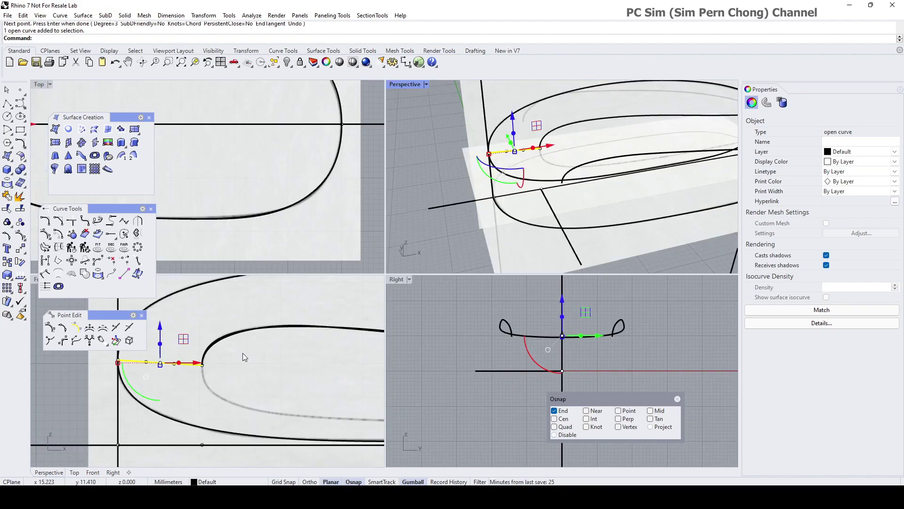
key(Escape)
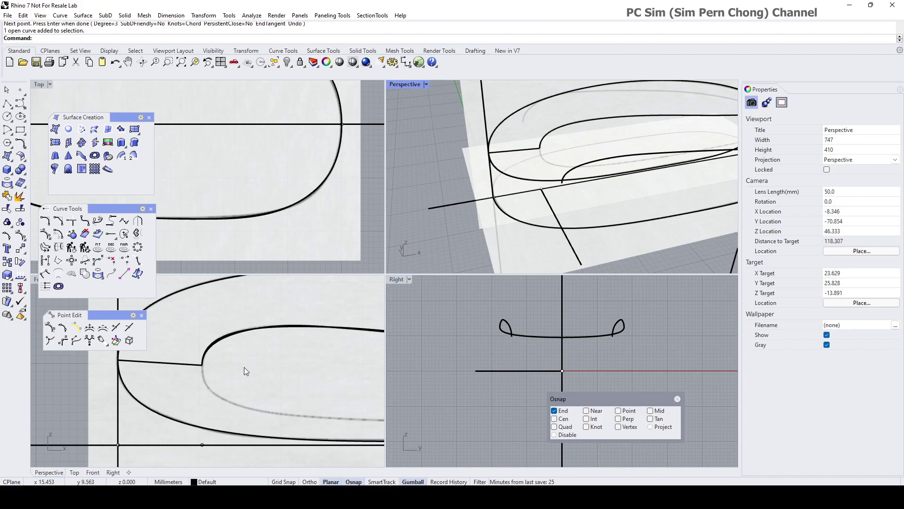
right_drag(243, 366, 321, 350)
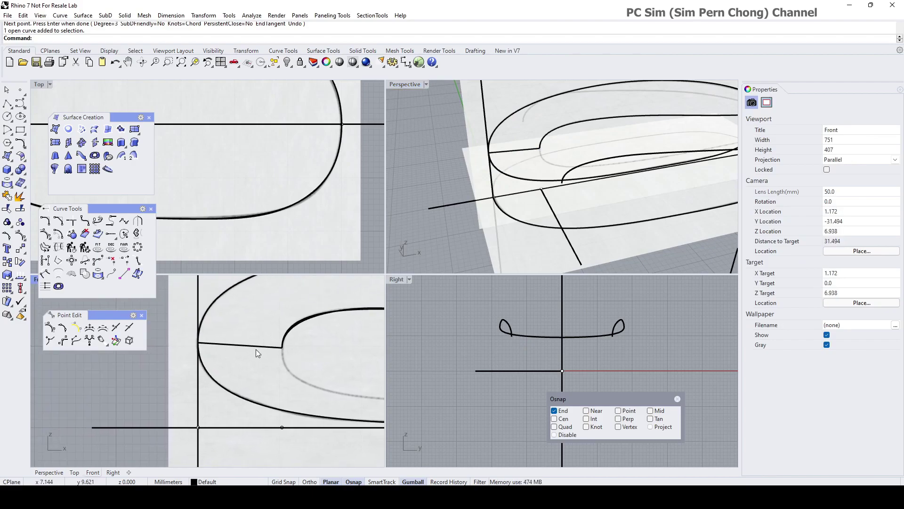
click(238, 346)
scroll(231, 347, up, 5)
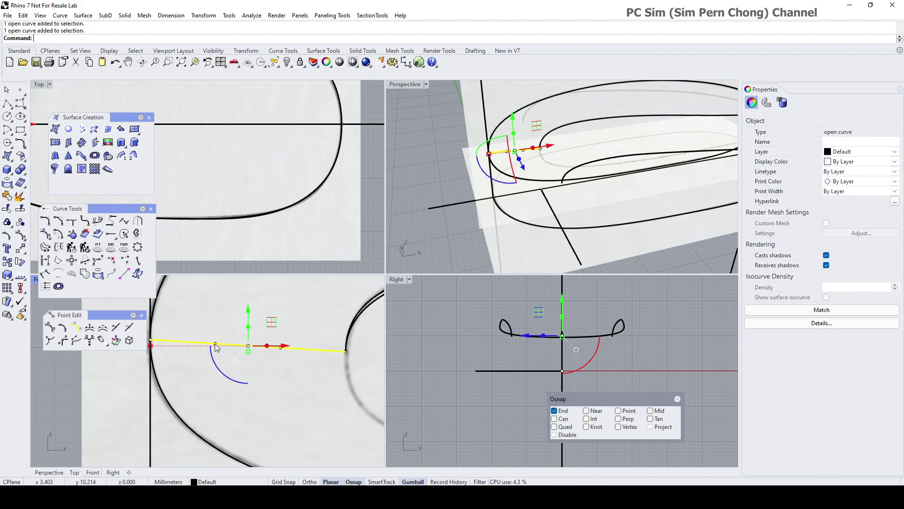
click(216, 344)
drag(217, 308, 218, 305)
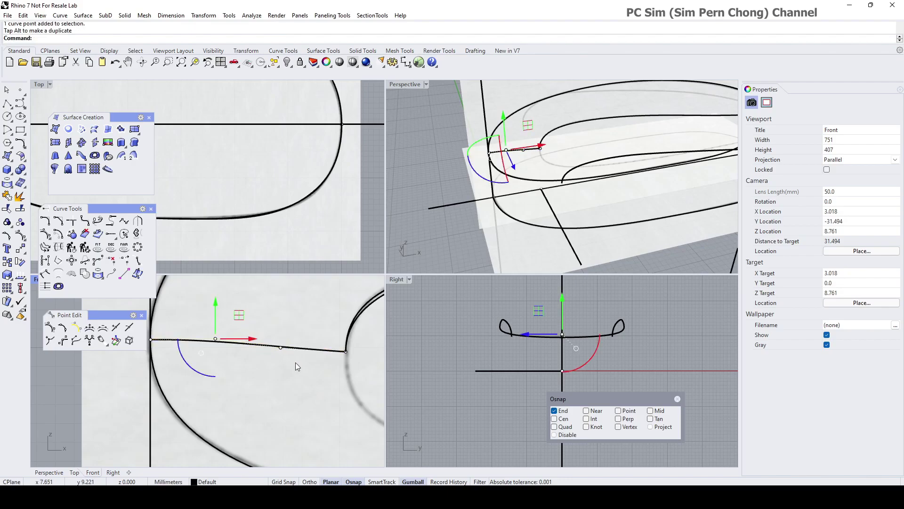
click(281, 347)
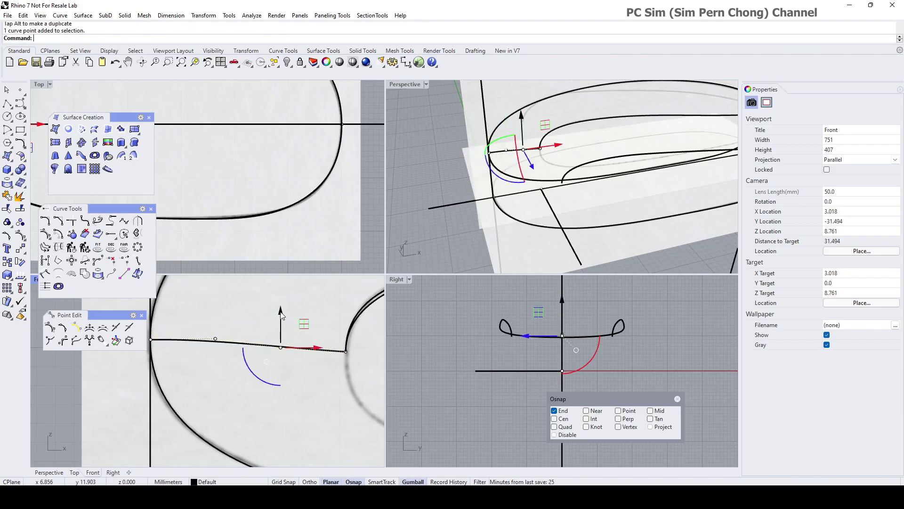
key(Escape)
key(Escape)
scroll(283, 325, down, 4)
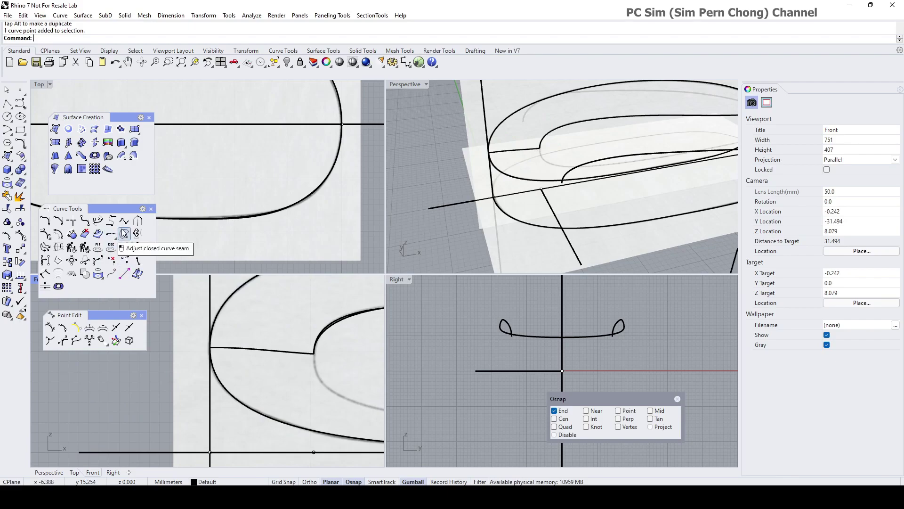
Step: Create a 3D curve from two views using the short connecting curve and the top-view outline piece at the left end
click(136, 233)
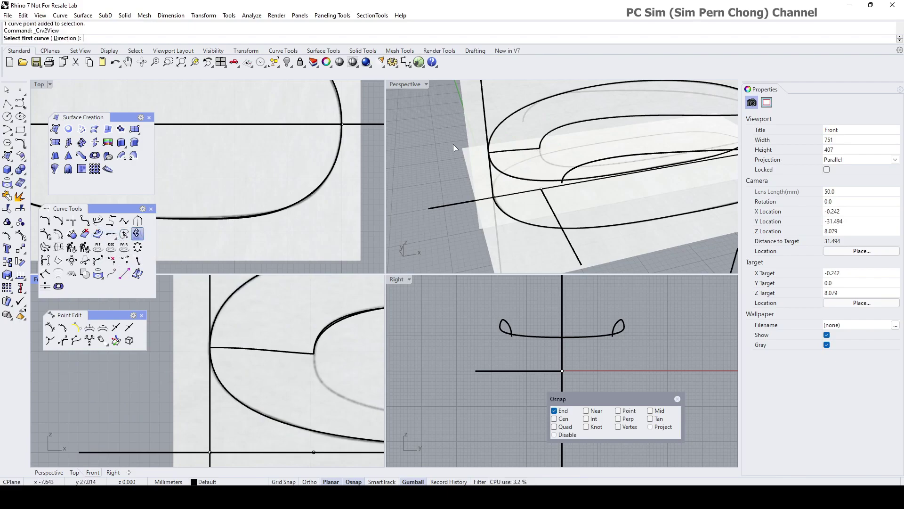
click(518, 154)
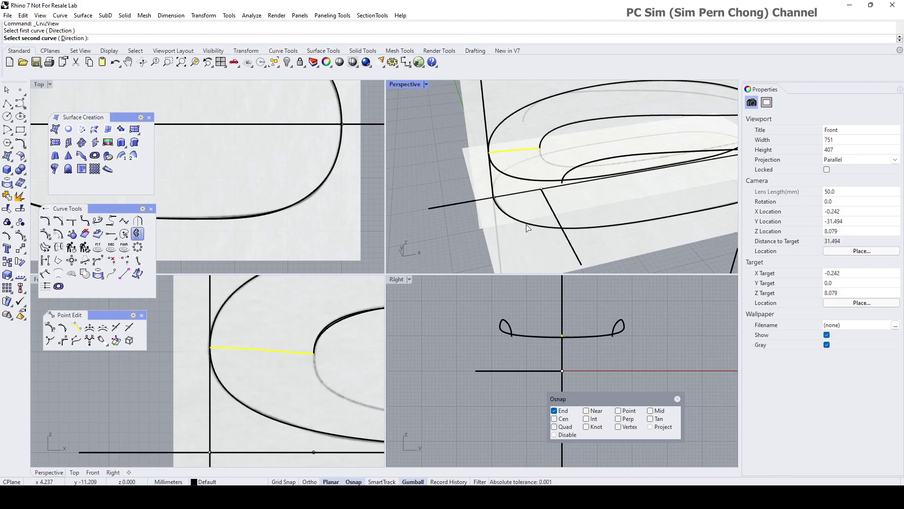
click(526, 224)
double_click(398, 86)
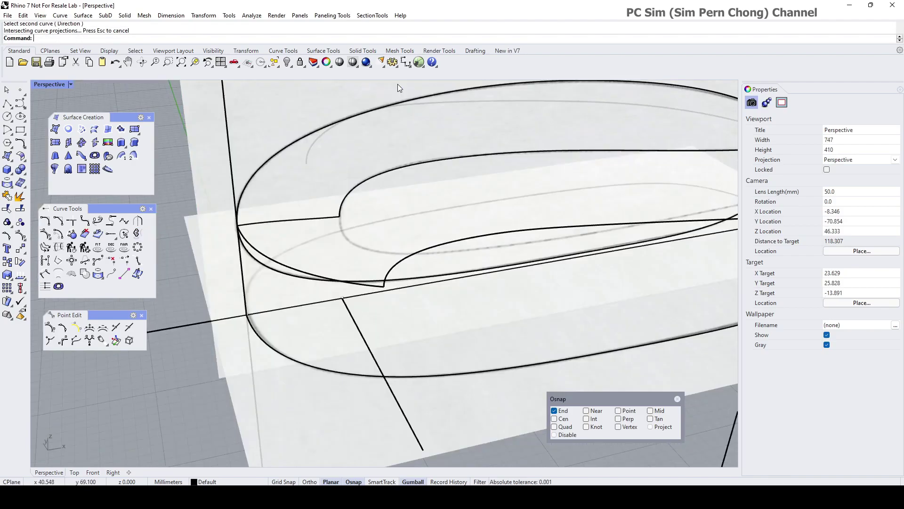
right_drag(397, 90, 448, 233)
Step: Rebuild the new front 3D curve non-uniformly with a maximum point count of 9
click(428, 265)
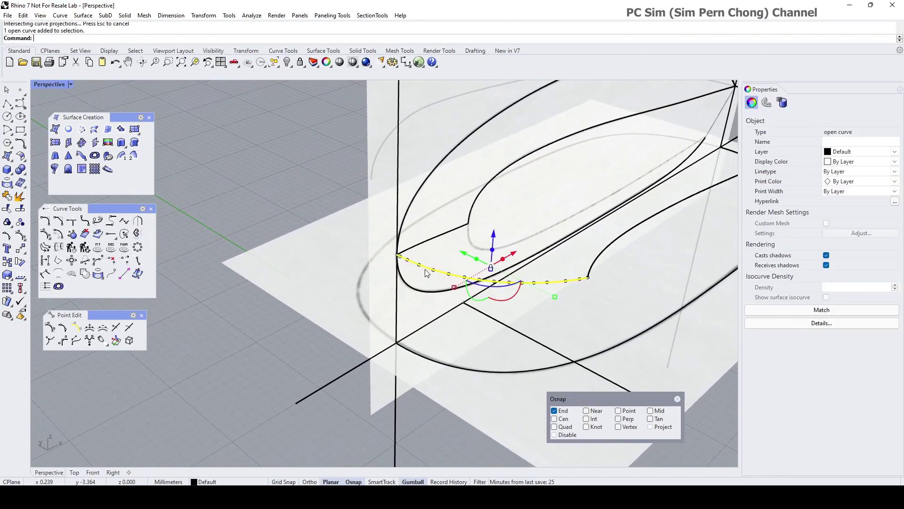
mouse_move(464, 304)
right_down()
mouse_move(515, 299)
mouse_move(480, 306)
right_up()
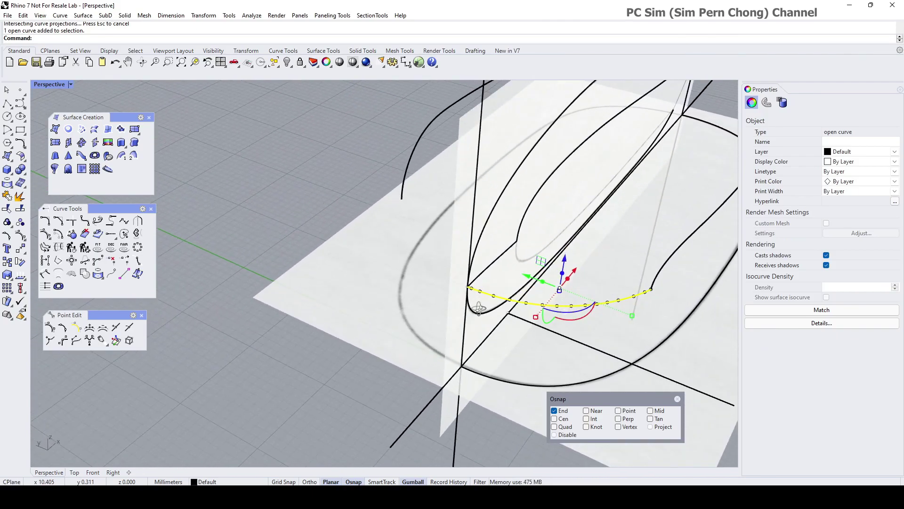
click(84, 247)
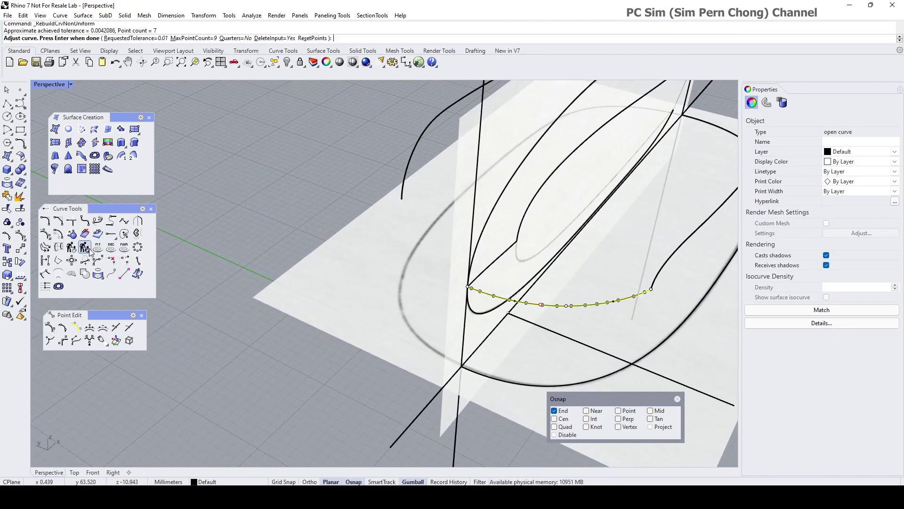
key(Return)
click(247, 173)
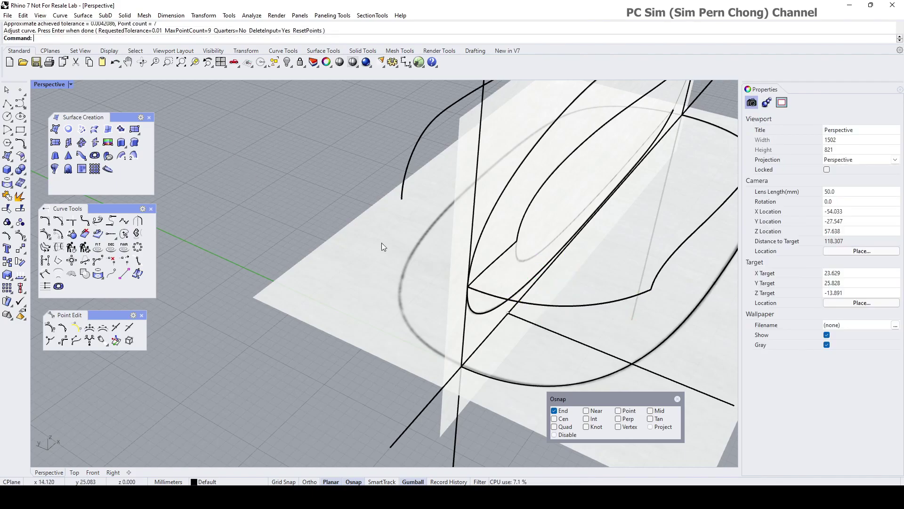
Step: Mirror a copy of the rebuilt front curve across the central X axis plane, starting from the tip
click(480, 296)
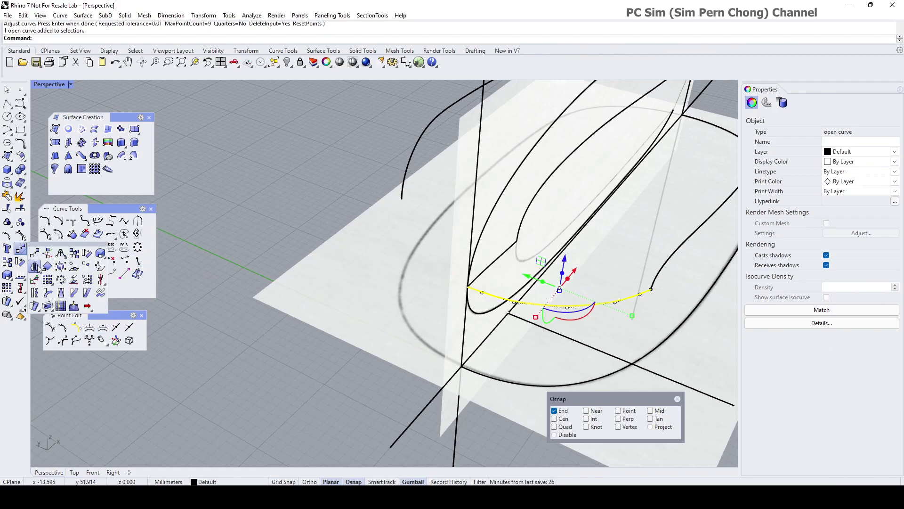
click(21, 251)
click(490, 304)
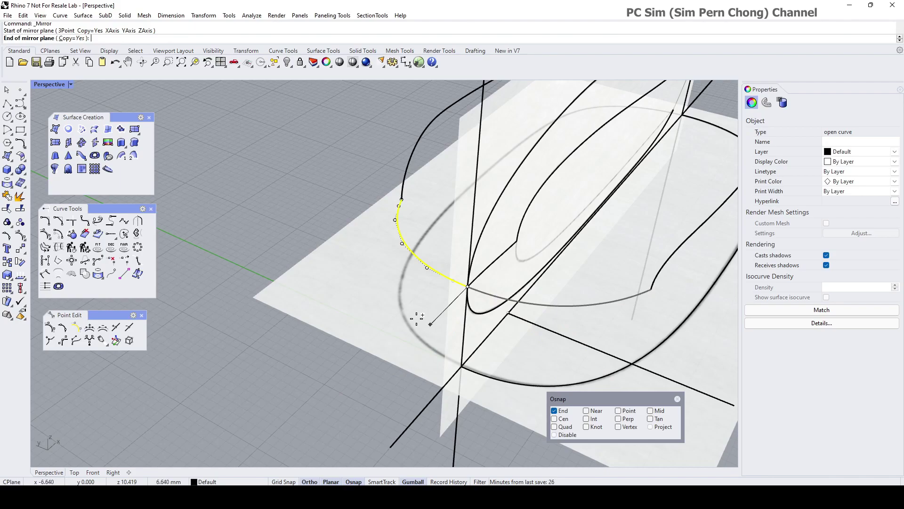
click(417, 318)
key(Escape)
scroll(414, 319, down, 4)
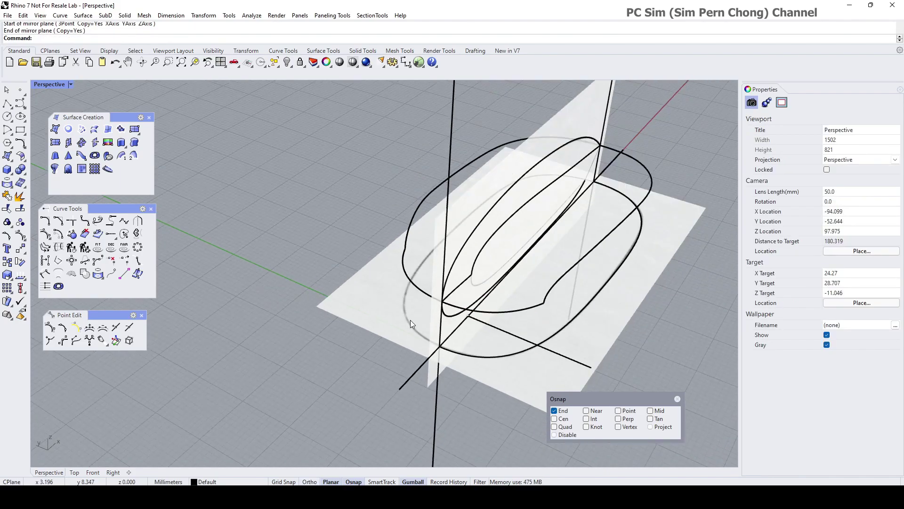
Step: Isolate the two front curves, the two long 3D side curves and the upper centre profile curve
right_drag(388, 337, 439, 316)
click(456, 311)
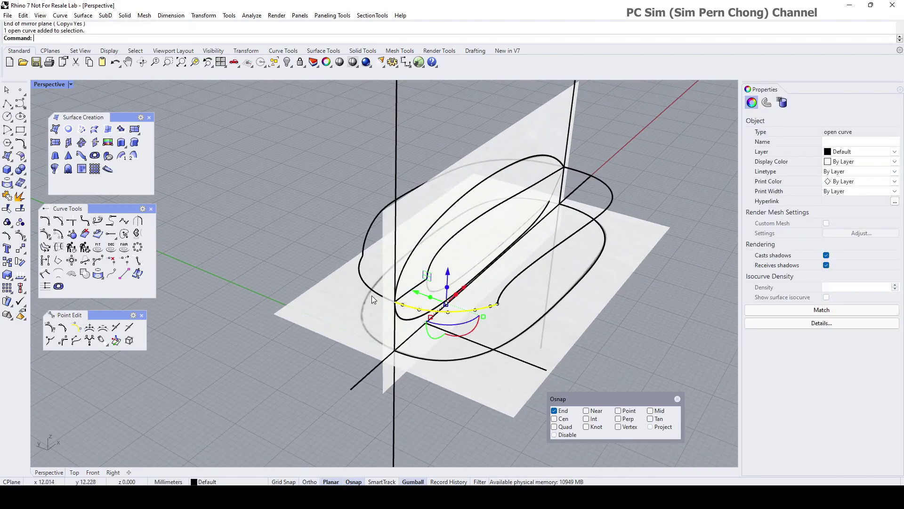
shift+click(366, 289)
shift+click(425, 237)
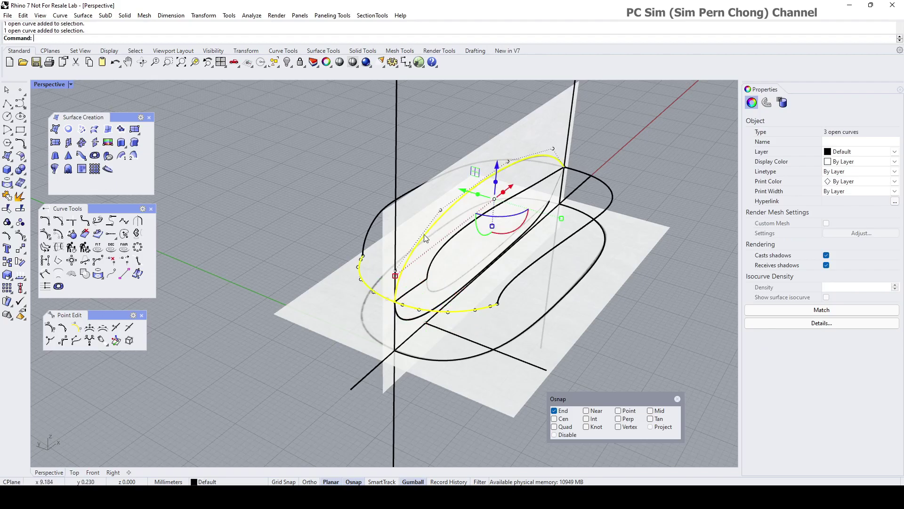
shift+click(513, 284)
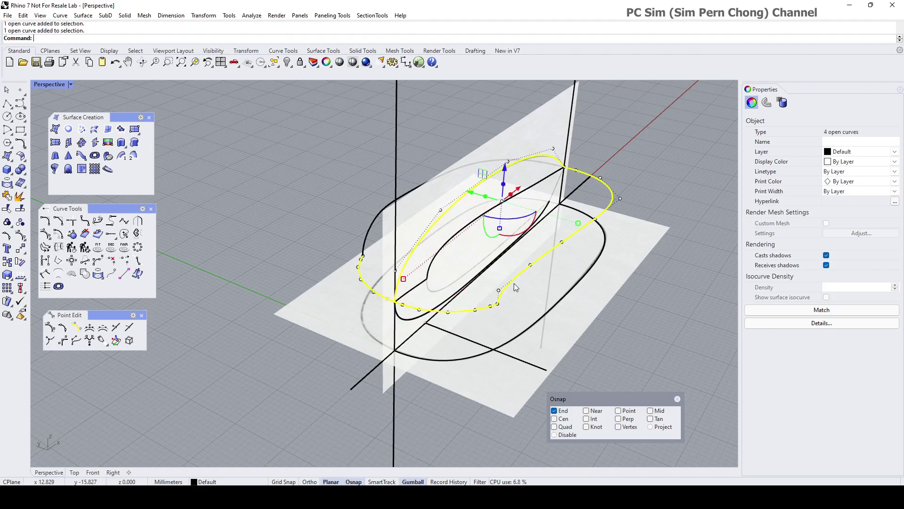
shift+click(368, 228)
right_drag(368, 228, 332, 234)
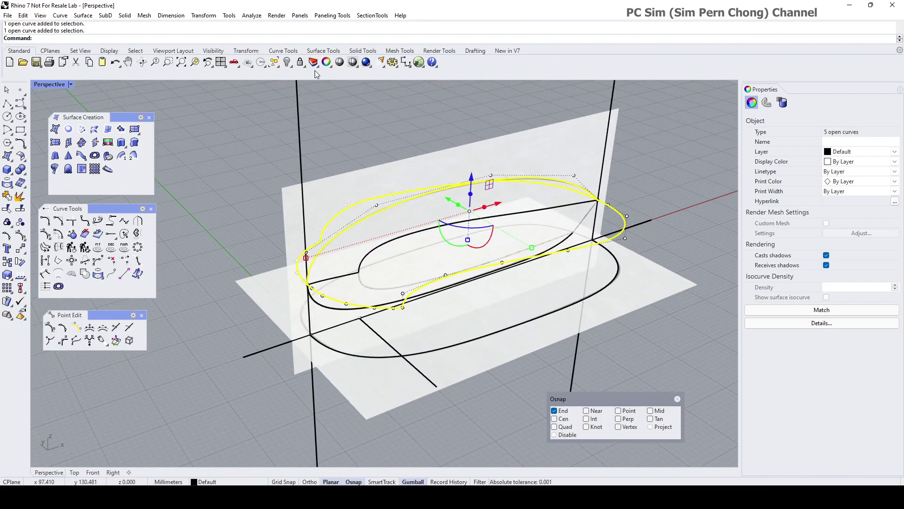
click(288, 63)
click(323, 81)
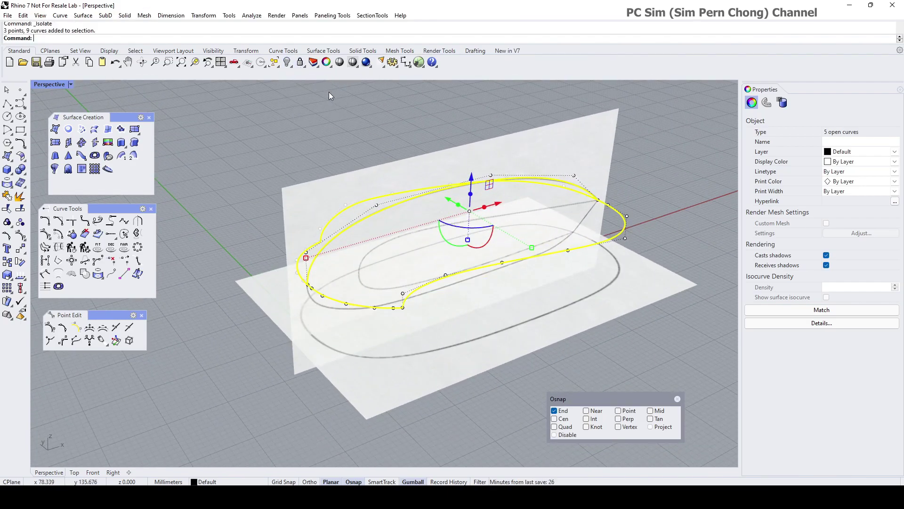
key(Escape)
Step: Join the front 3D curve and its mirrored copy into one curve
right_drag(361, 189, 440, 331)
click(460, 320)
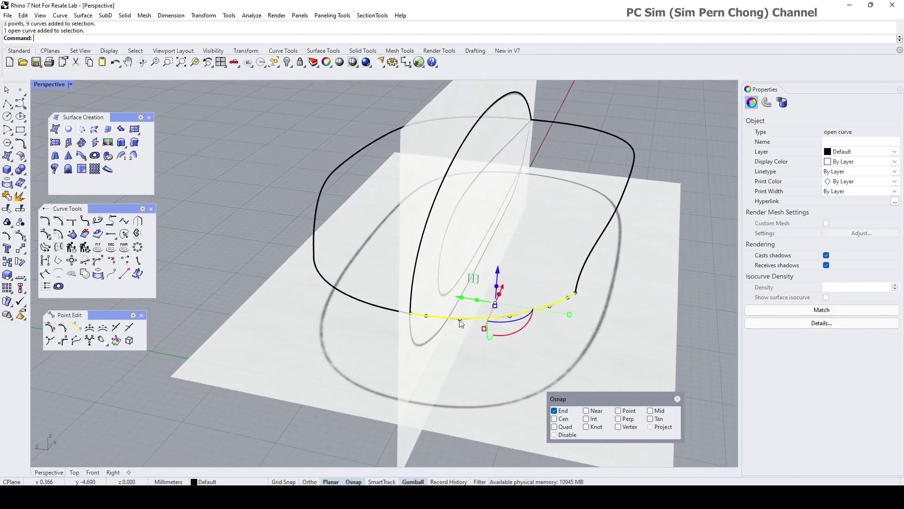
click(362, 302)
key(Escape)
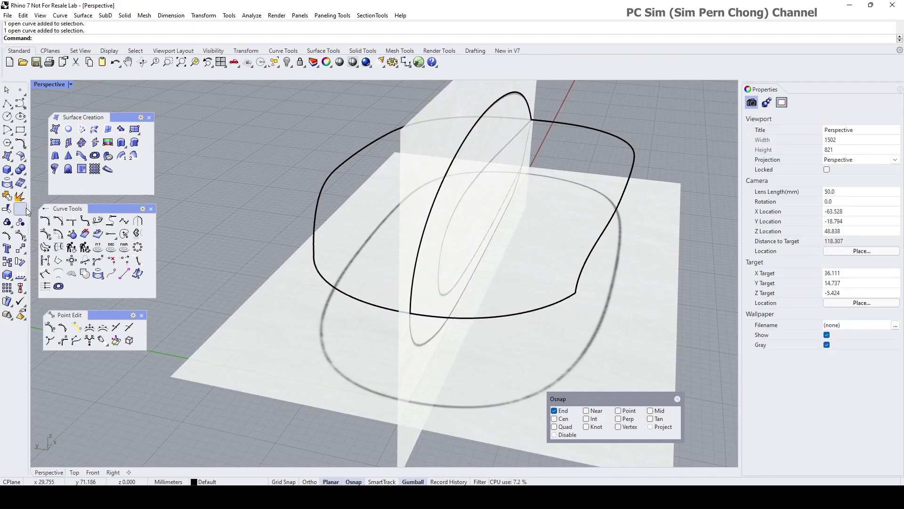
click(7, 195)
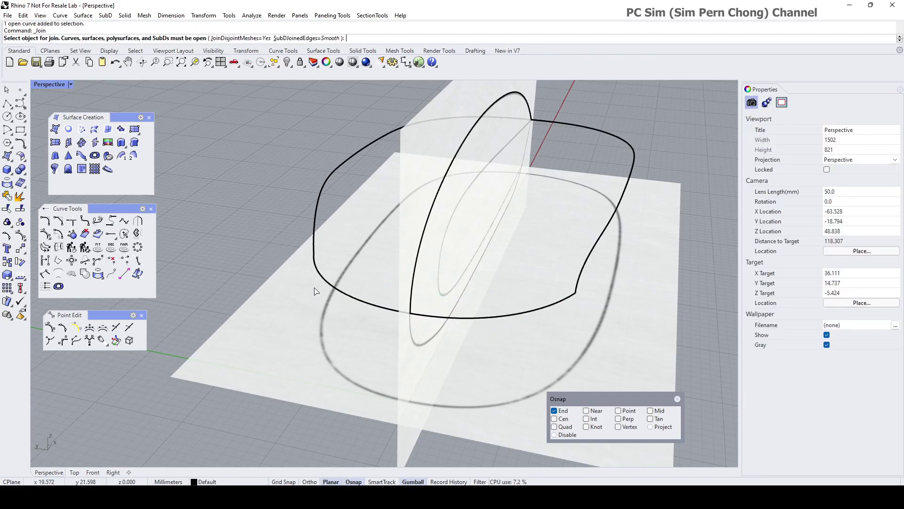
click(332, 287)
click(447, 318)
key(Return)
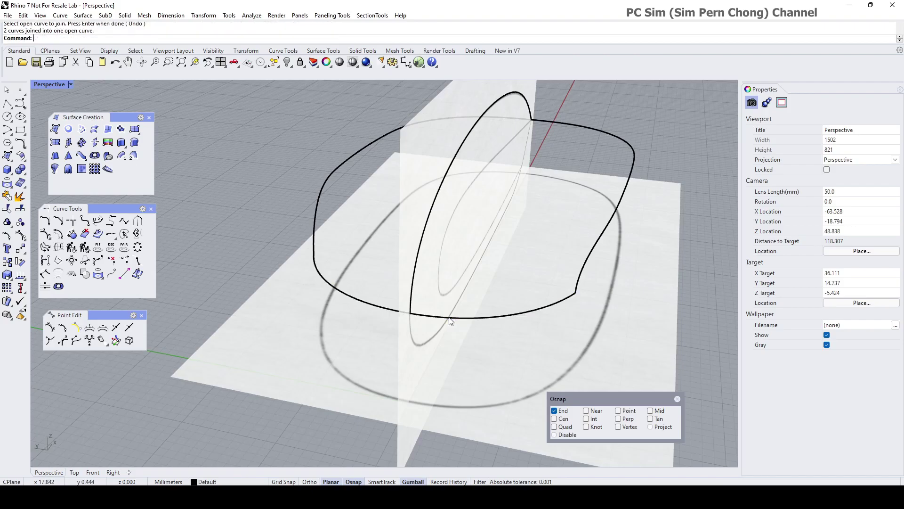
right_drag(448, 319, 443, 322)
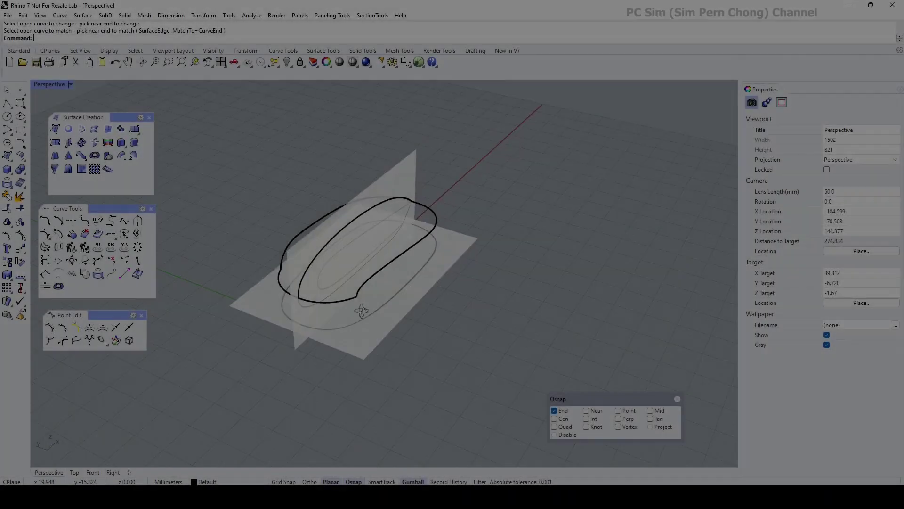
scroll(317, 304, up, 5)
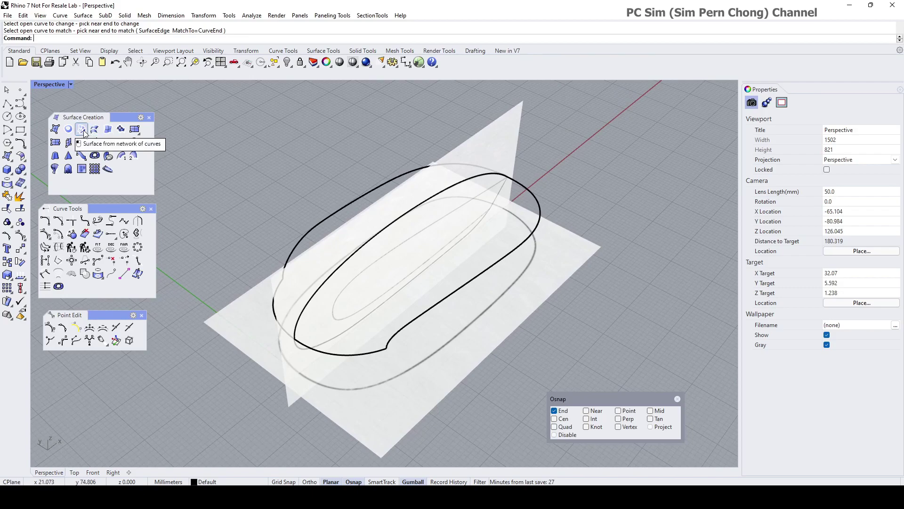
Step: Create a surface from the network of the upper centre profile, the two side curves and the joined front curve
click(82, 130)
click(306, 234)
click(331, 281)
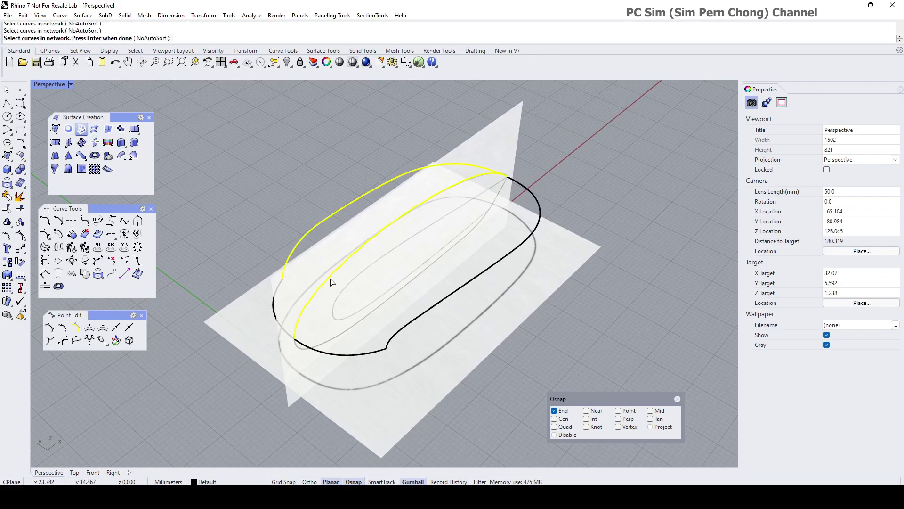
click(402, 338)
click(372, 354)
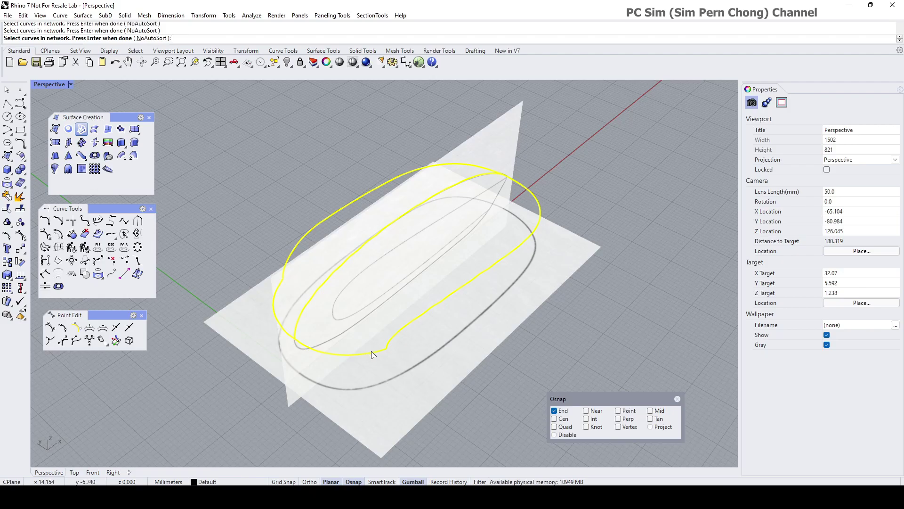
key(Return)
click(571, 368)
Step: Set the Perspective view's display mode to Shaded and inspect the new network surface's form
right_drag(281, 208, 91, 110)
click(53, 88)
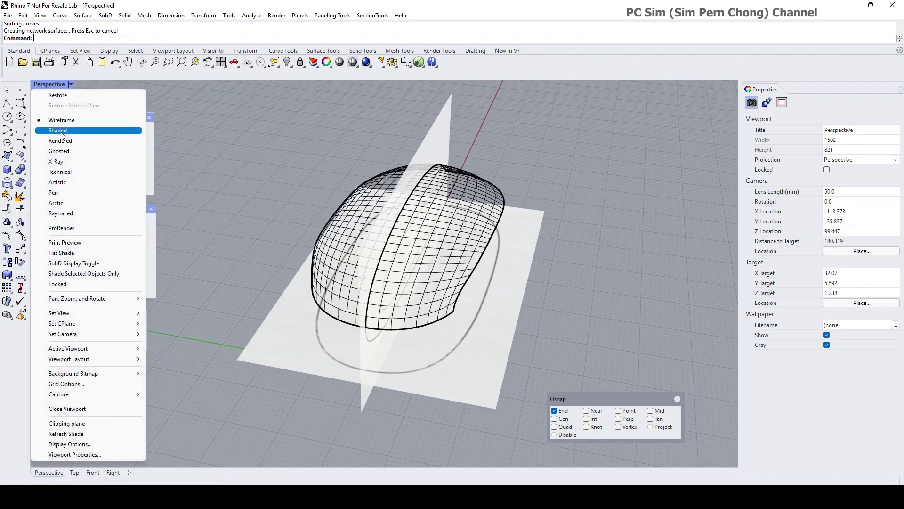
click(54, 119)
mouse_move(249, 211)
right_down()
mouse_move(267, 256)
mouse_move(218, 307)
mouse_move(233, 202)
mouse_move(218, 192)
mouse_move(234, 180)
mouse_move(343, 183)
mouse_move(469, 241)
mouse_move(462, 384)
mouse_move(287, 243)
right_up()
right_drag(276, 205, 260, 214)
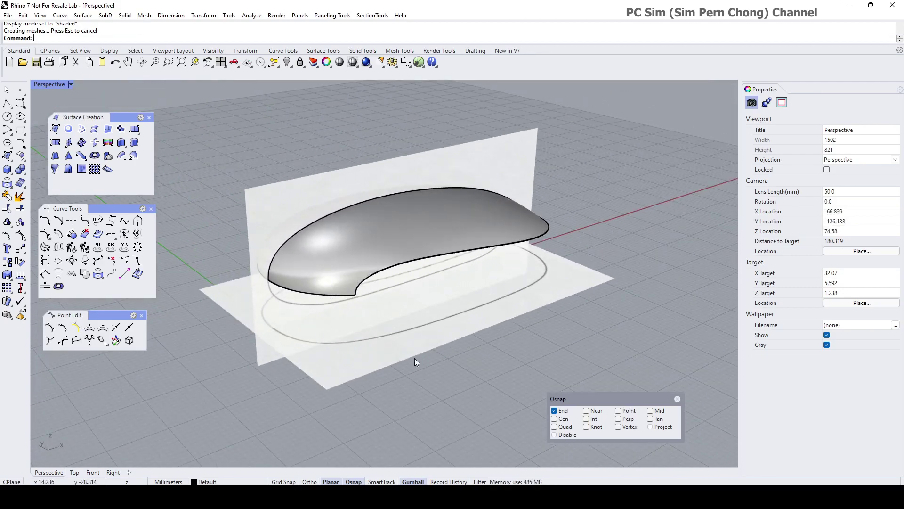
right_drag(373, 345, 410, 357)
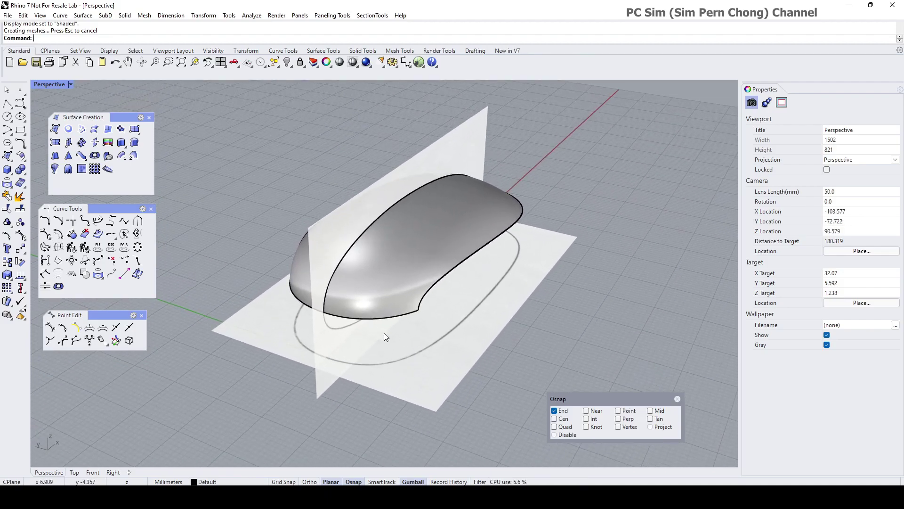
scroll(436, 348, down, 2)
shift+right_drag(442, 341, 458, 286)
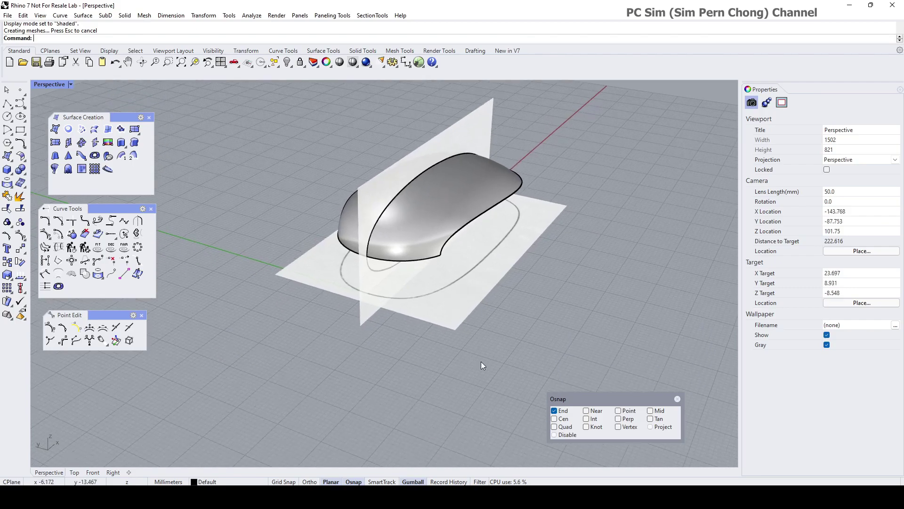
scroll(490, 309, up, 4)
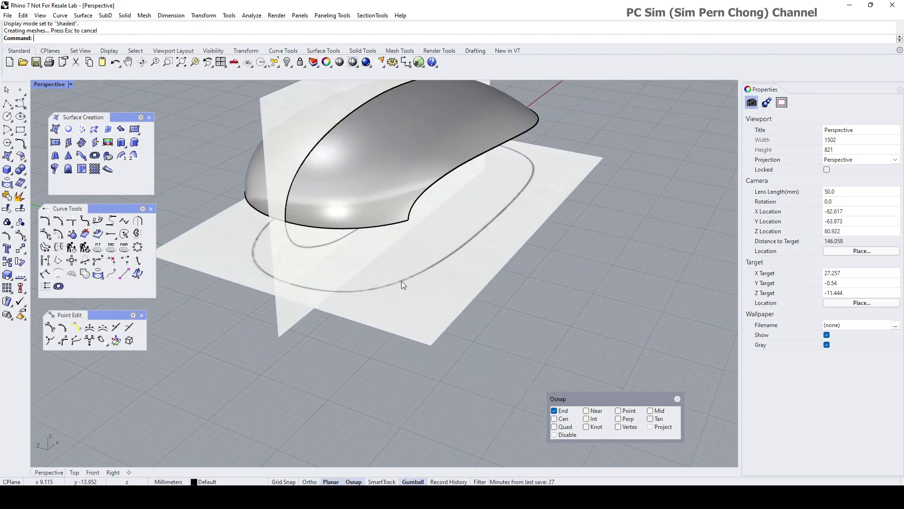
Step: Unlock the reference pictures and hide the top-view picture K-form request2.jpg
right_click(300, 66)
click(466, 237)
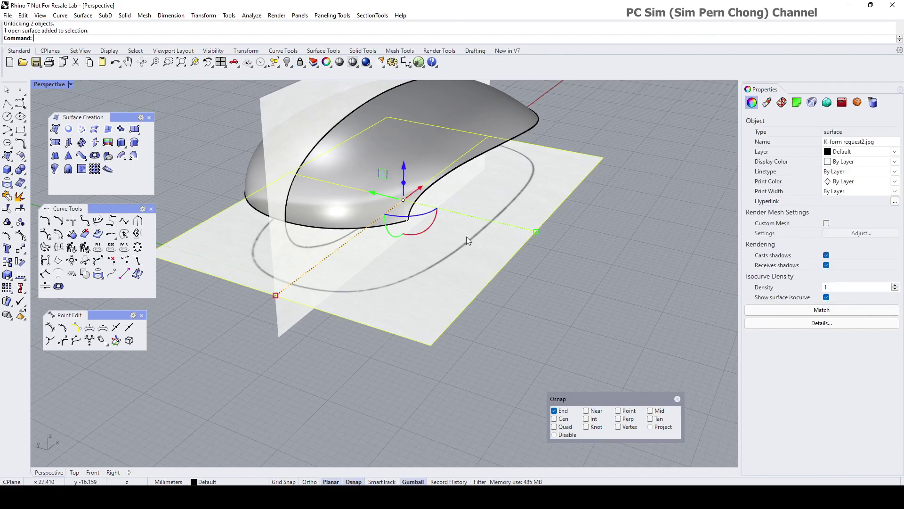
right_click(466, 236)
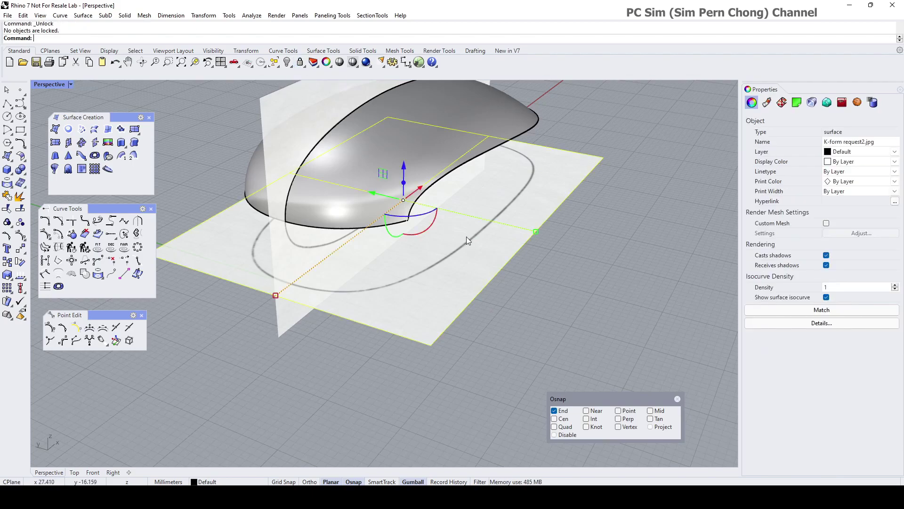
click(288, 64)
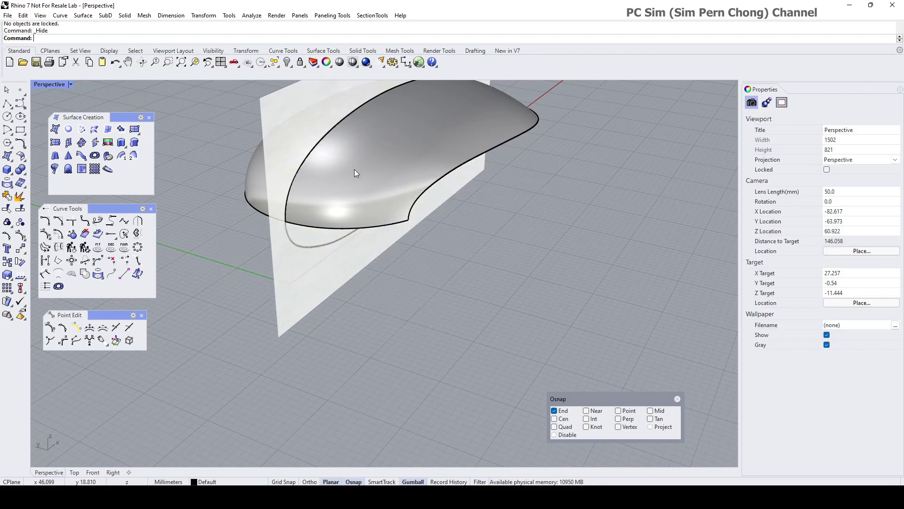
Step: Insert the picture K-form request3.jpg in the Top view
right_drag(354, 168, 387, 227)
right_drag(440, 261, 468, 363)
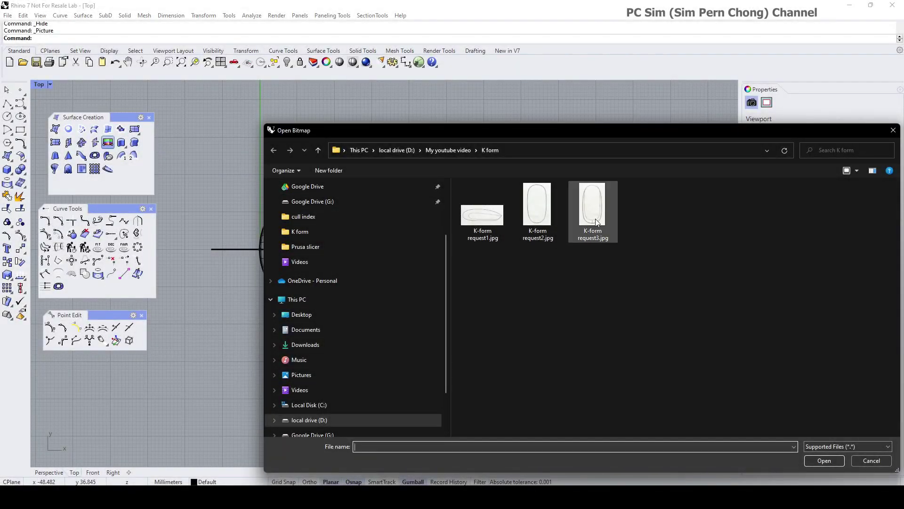
click(596, 222)
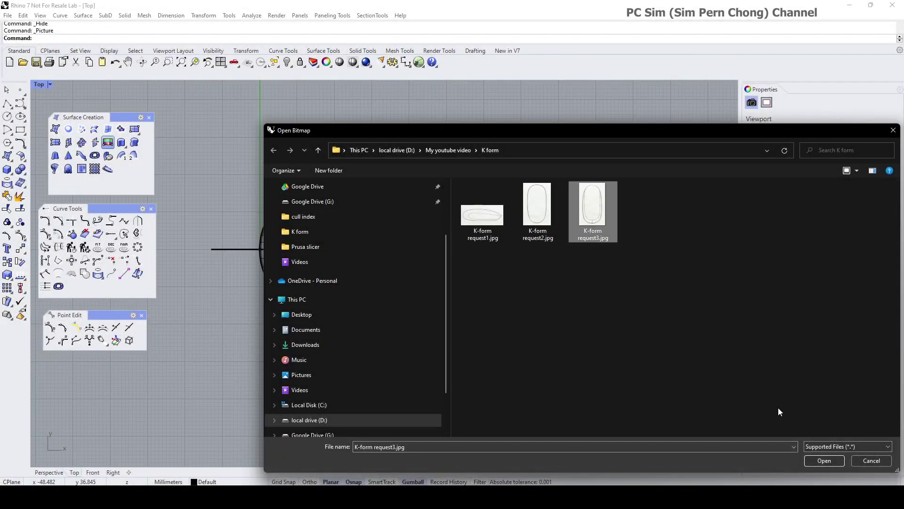
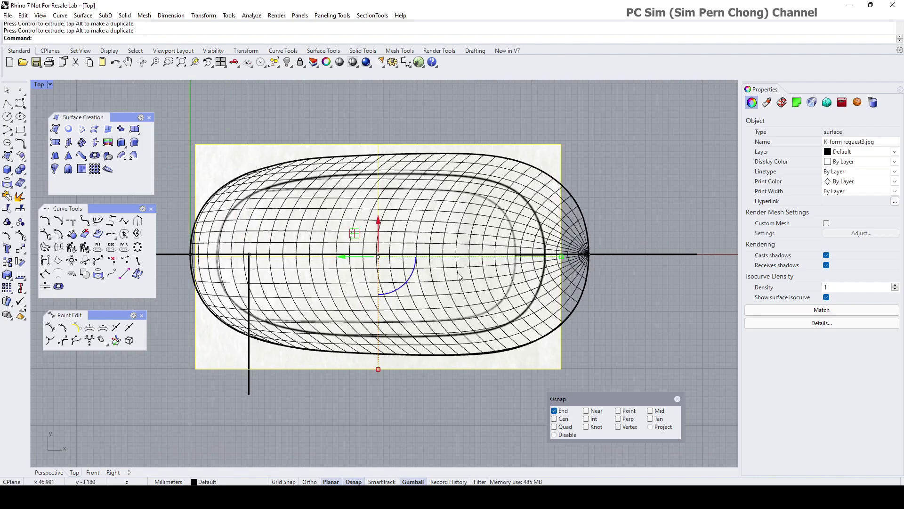
Step: Move the K-form request3.jpg picture along the central axis and scale it uniformly until its outer outline matches the shell
drag(347, 257, 360, 258)
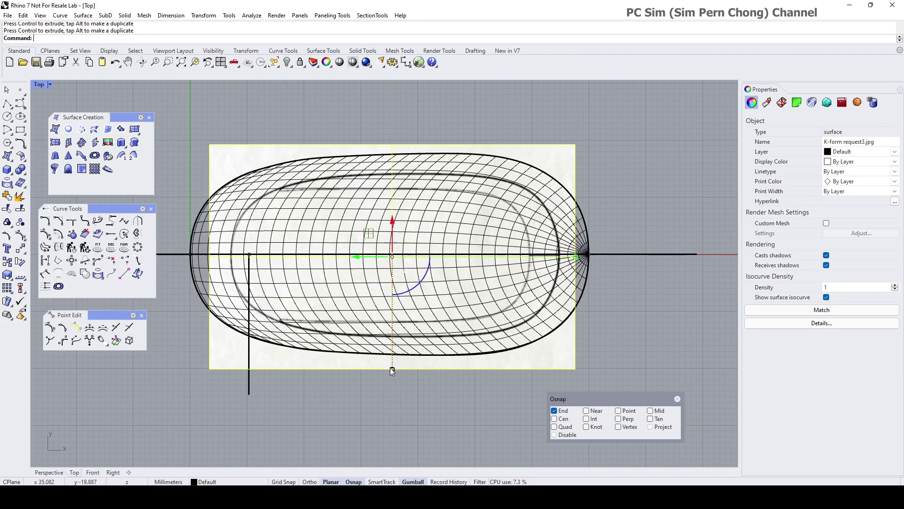
shift+drag(392, 372, 380, 391)
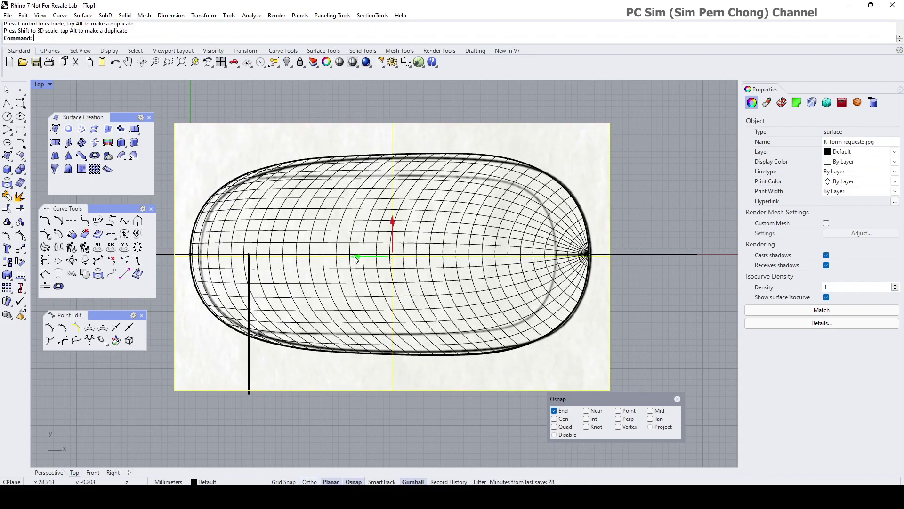
drag(353, 261, 349, 262)
shift+drag(383, 392, 385, 395)
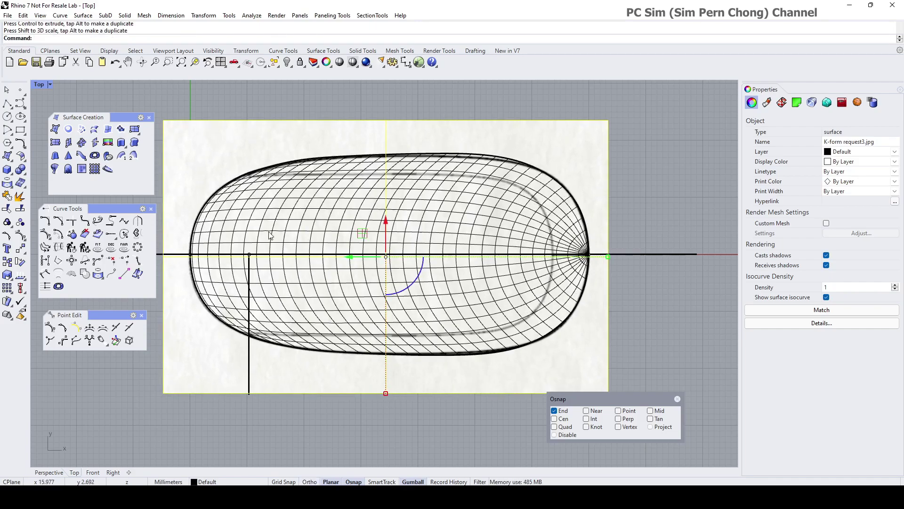
Step: Examine in perspective how the inner outlines on the side and top reference pictures relate to the shell surface
double_click(42, 84)
double_click(411, 85)
right_drag(415, 141, 441, 219)
key(Escape)
scroll(434, 218, down, 4)
scroll(484, 273, up, 4)
right_drag(484, 274, 549, 283)
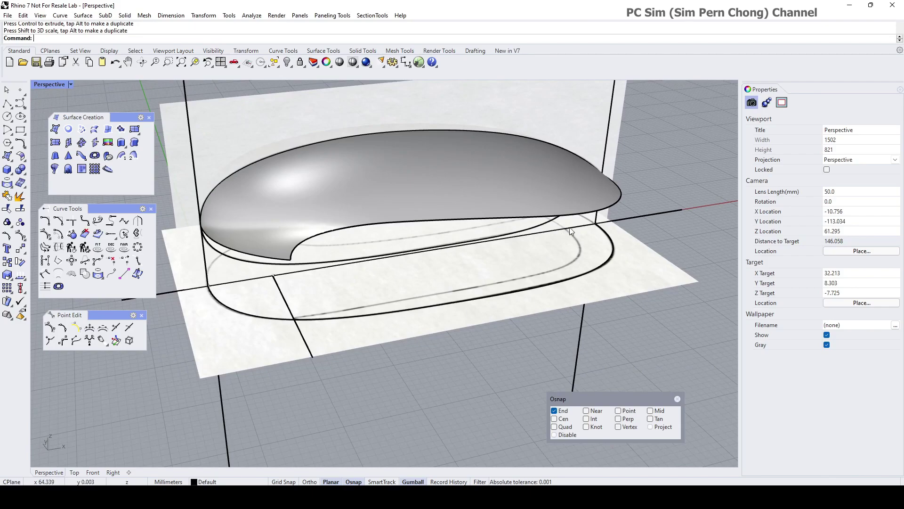
right_drag(337, 281, 304, 248)
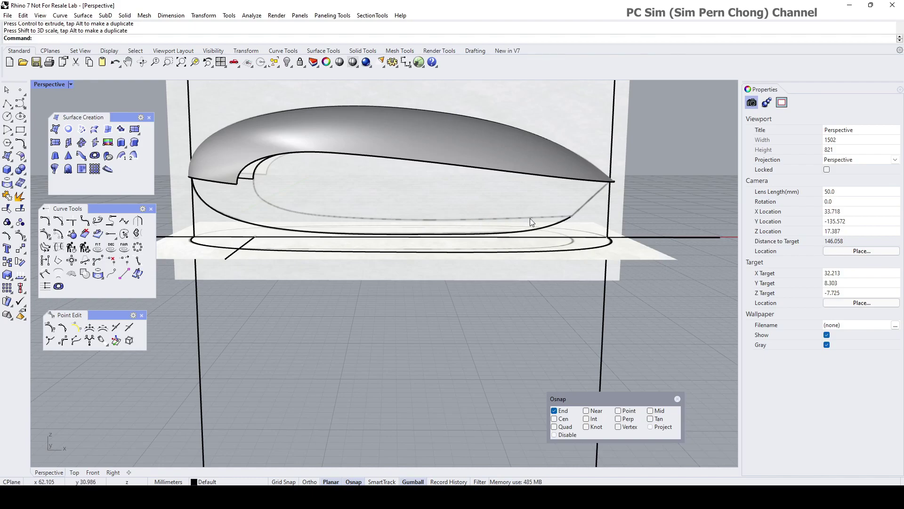
right_drag(530, 219, 541, 262)
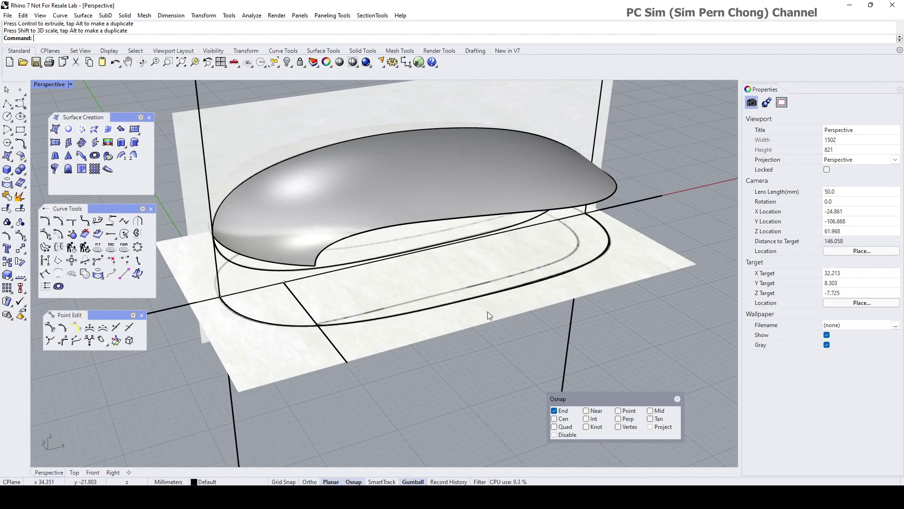
mouse_move(487, 312)
right_down()
mouse_move(455, 280)
mouse_move(454, 297)
mouse_move(475, 309)
right_up()
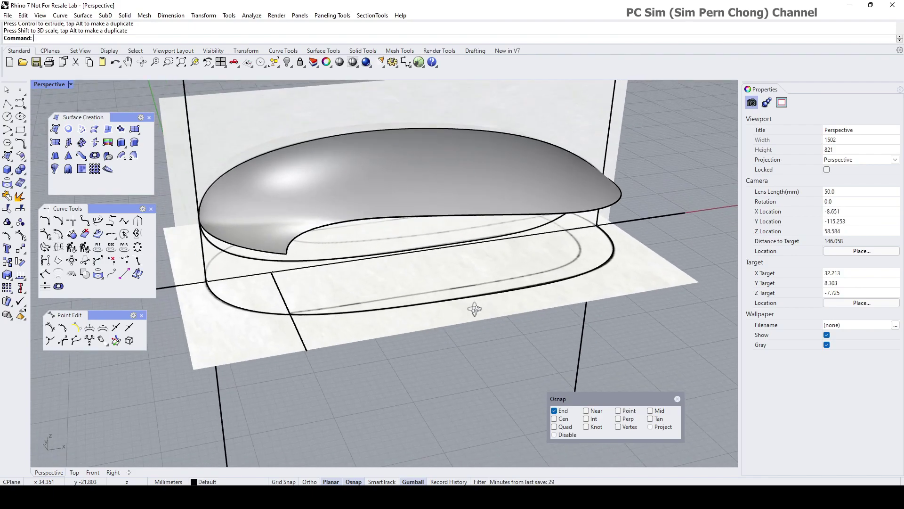
Step: Hide the shell surface and maximise the Top view
click(295, 194)
click(312, 62)
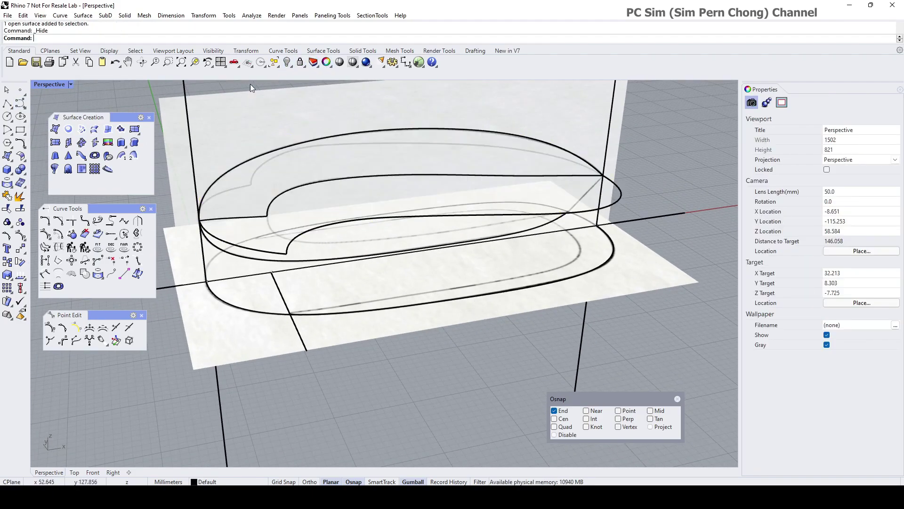
double_click(55, 83)
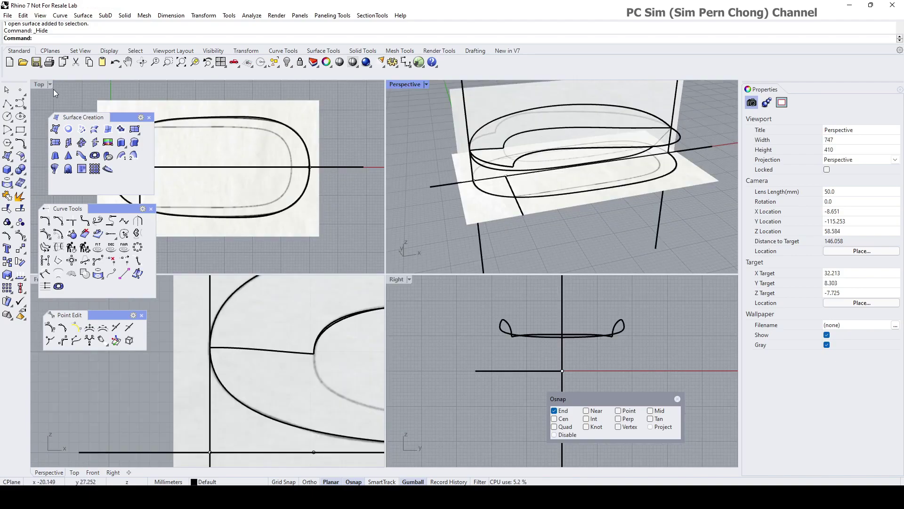
double_click(44, 86)
scroll(299, 226, down, 3)
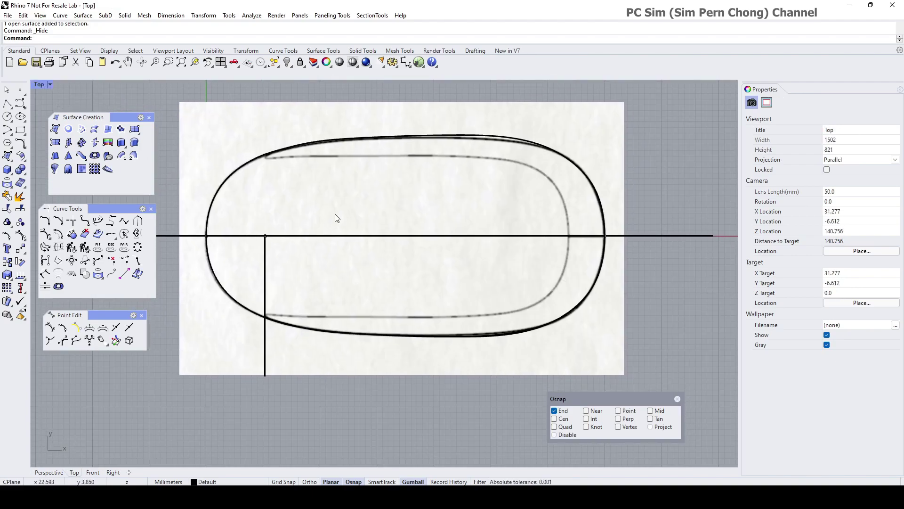
Step: With Project snapping on, trace the lower half of the inner outline with a degree-3 control point curve, starting at the central axis
click(20, 103)
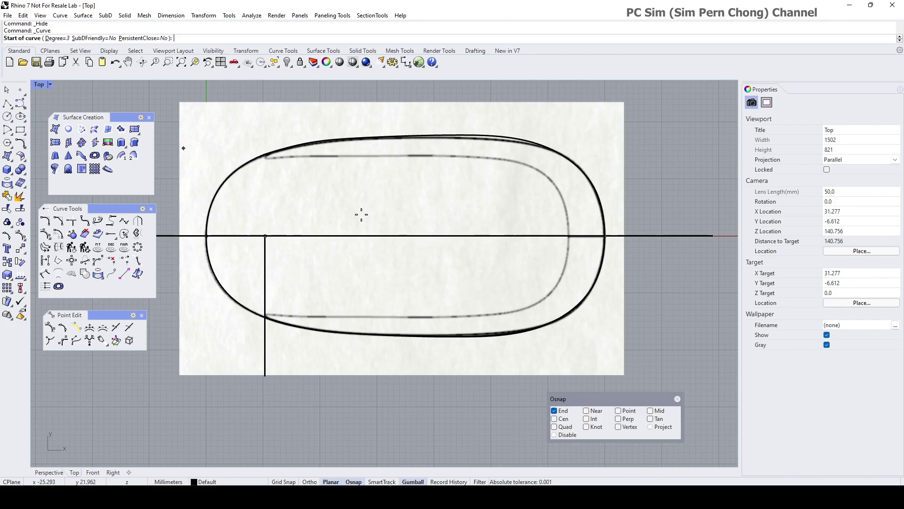
click(651, 427)
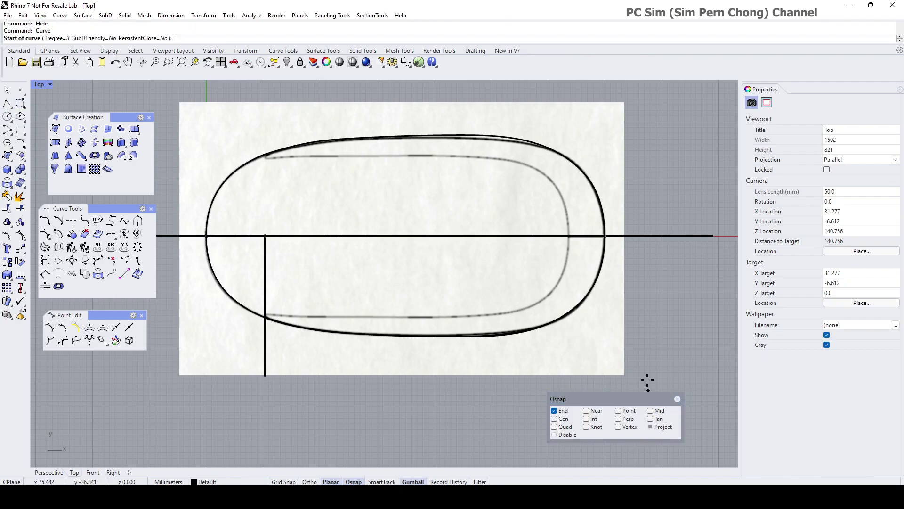
click(569, 236)
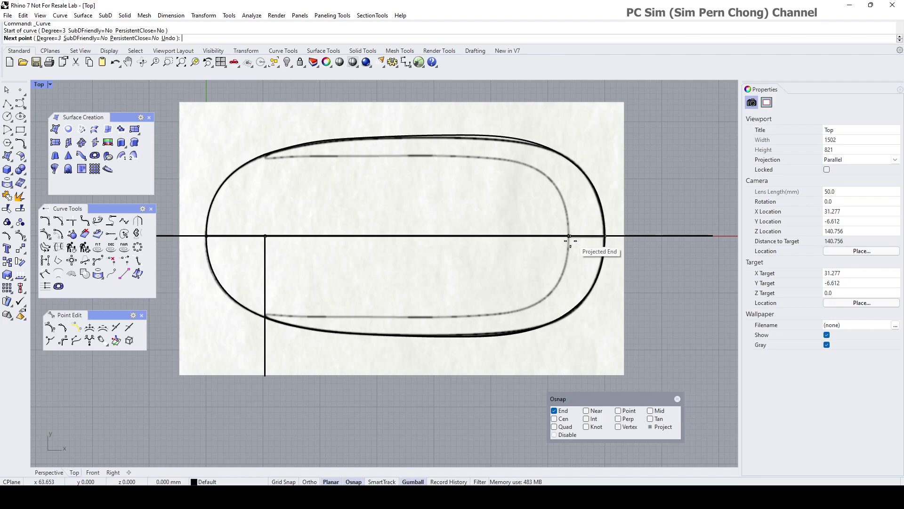
click(569, 272)
click(548, 302)
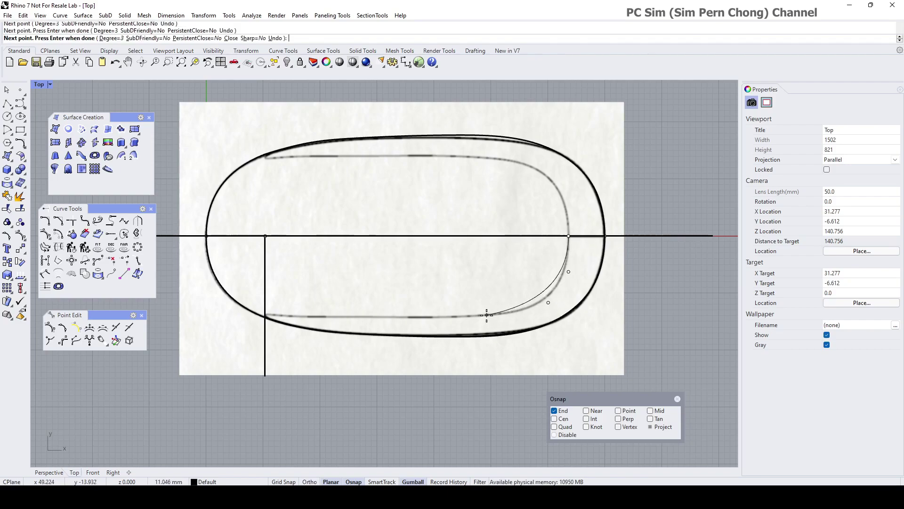
click(487, 315)
click(301, 315)
scroll(285, 315, up, 5)
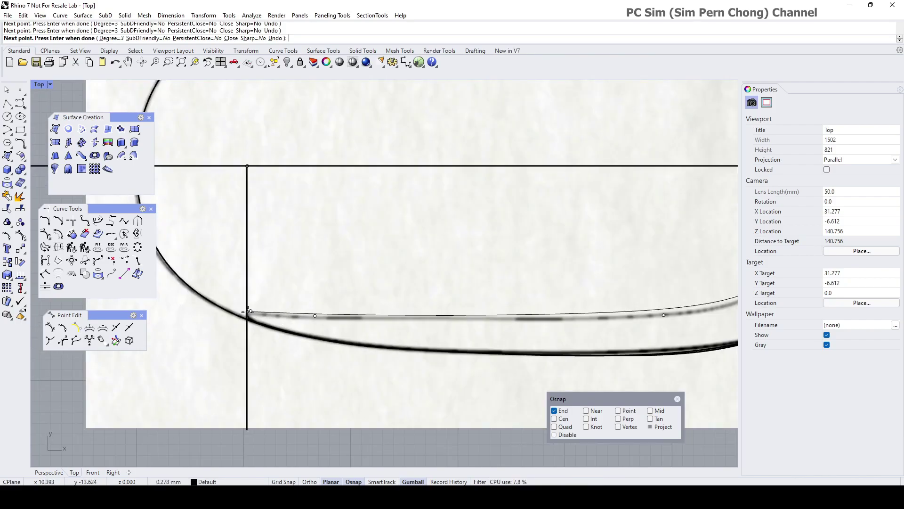
click(248, 313)
key(Return)
scroll(329, 316, down, 3)
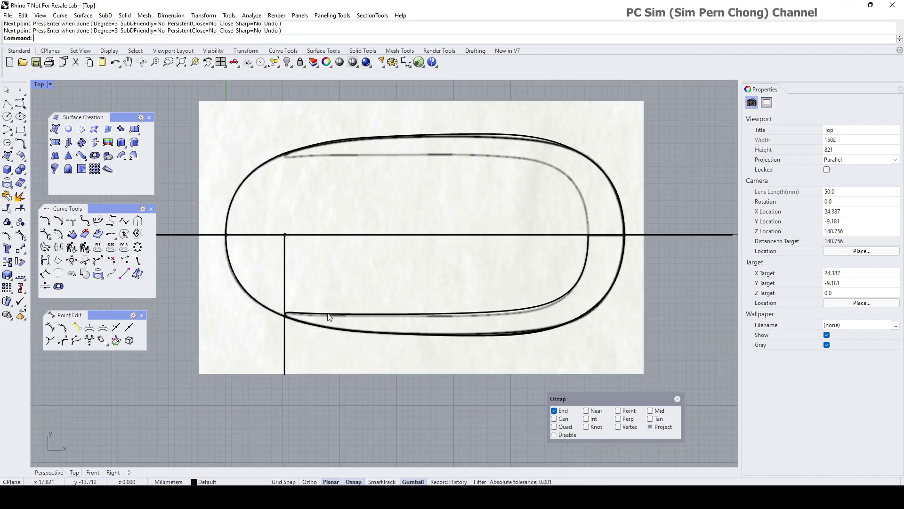
Step: Shift two control points of the inner curve, at the rounded corner and beside it, downward to fit the sketched outline
click(525, 309)
click(523, 309)
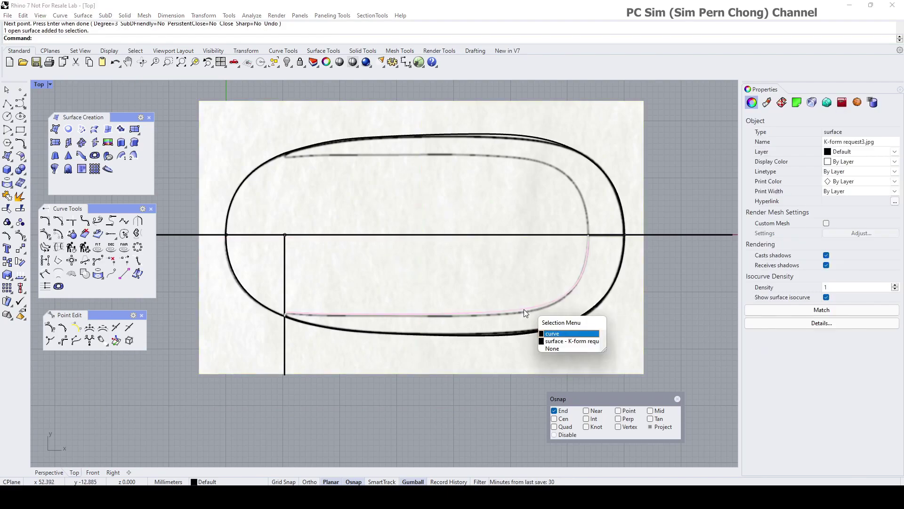
click(554, 333)
scroll(553, 332, up, 4)
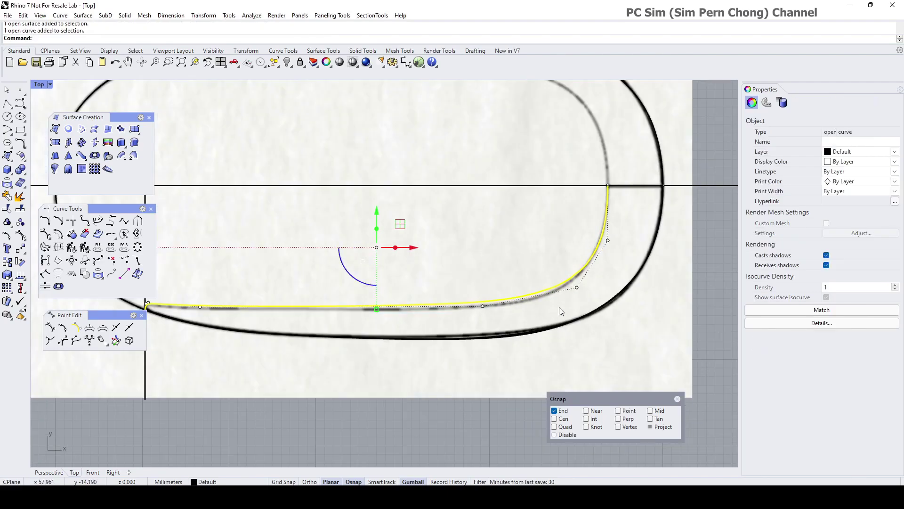
click(578, 289)
click(615, 314)
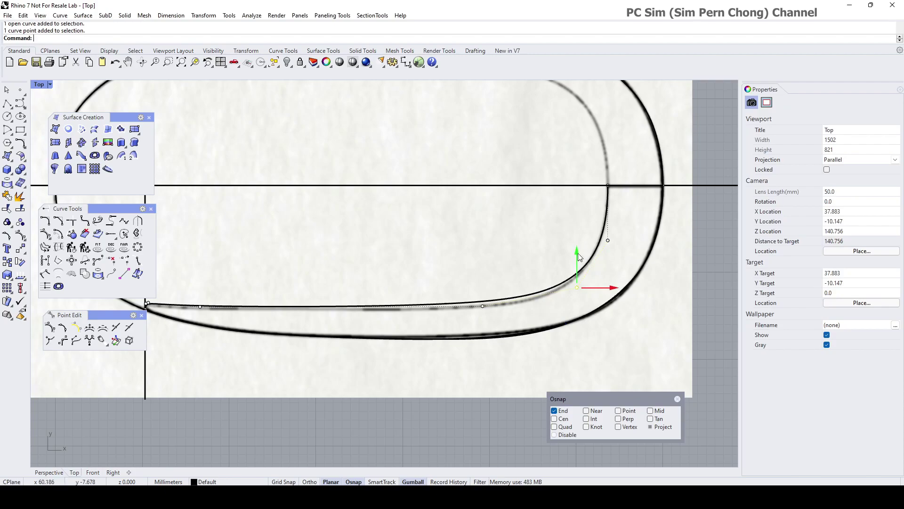
drag(578, 253, 578, 258)
click(483, 306)
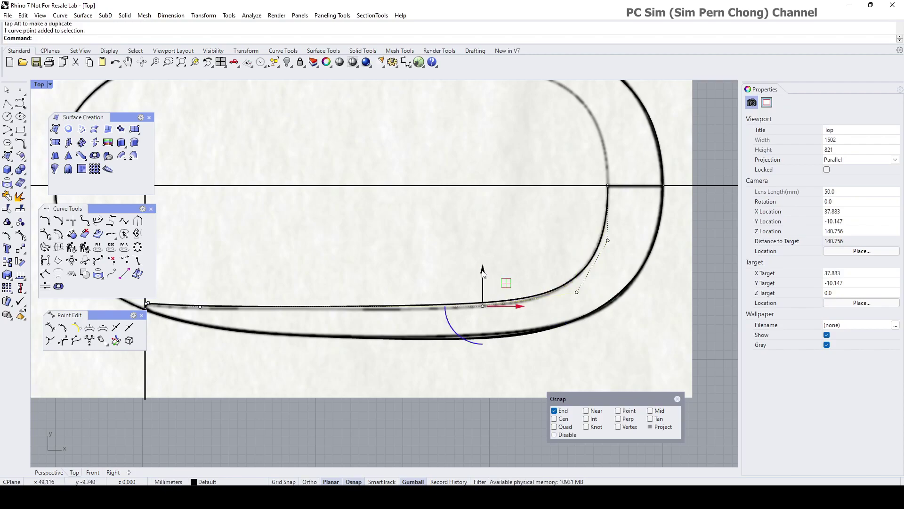
drag(482, 274, 473, 281)
scroll(474, 281, down, 2)
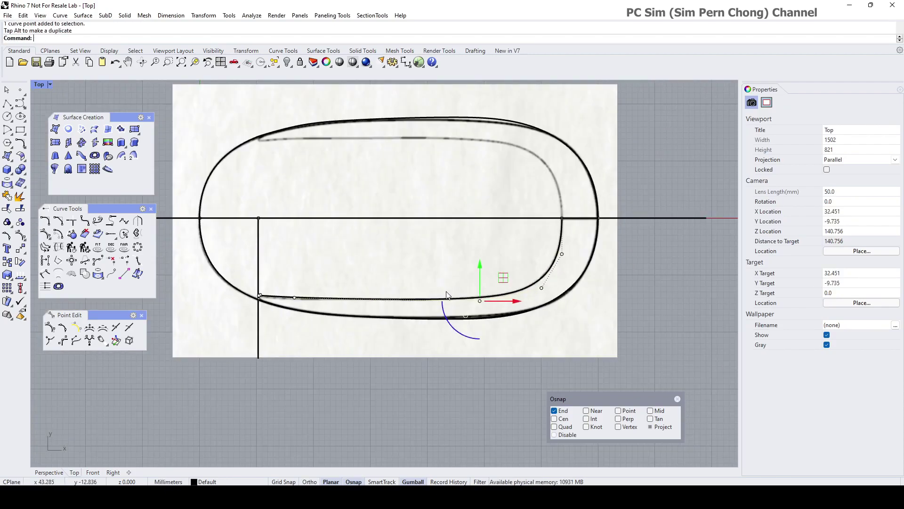
key(Escape)
key(Escape)
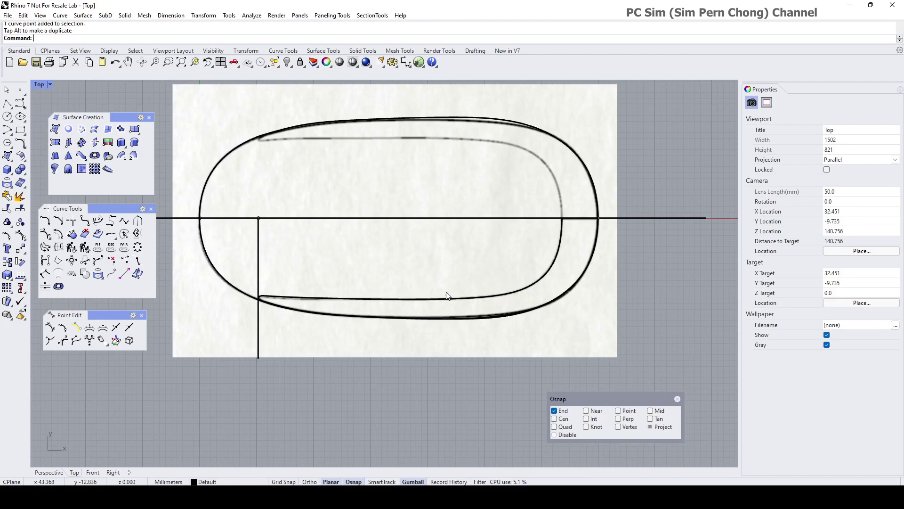
Step: In the Front view, trace the lower inner outline with a degree-3 control point curve, starting at the end of the upper inner curve
double_click(39, 84)
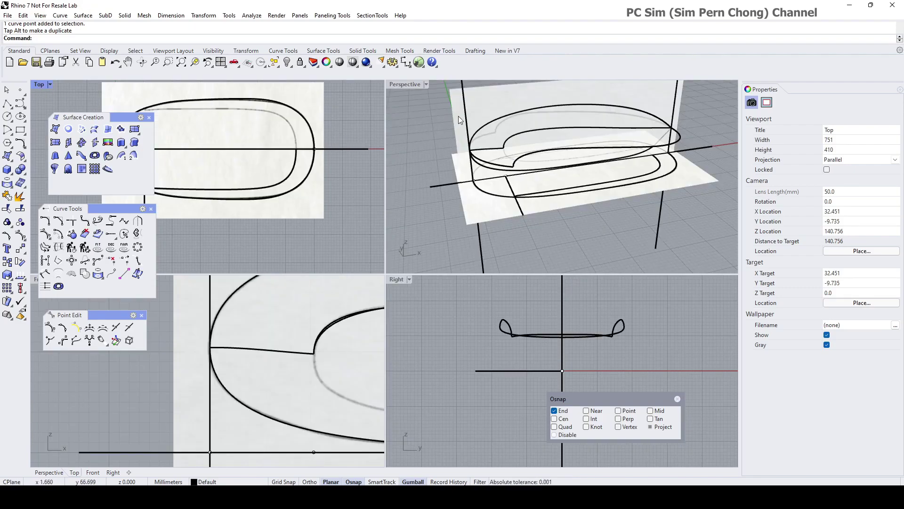
double_click(407, 86)
right_drag(415, 233, 261, 184)
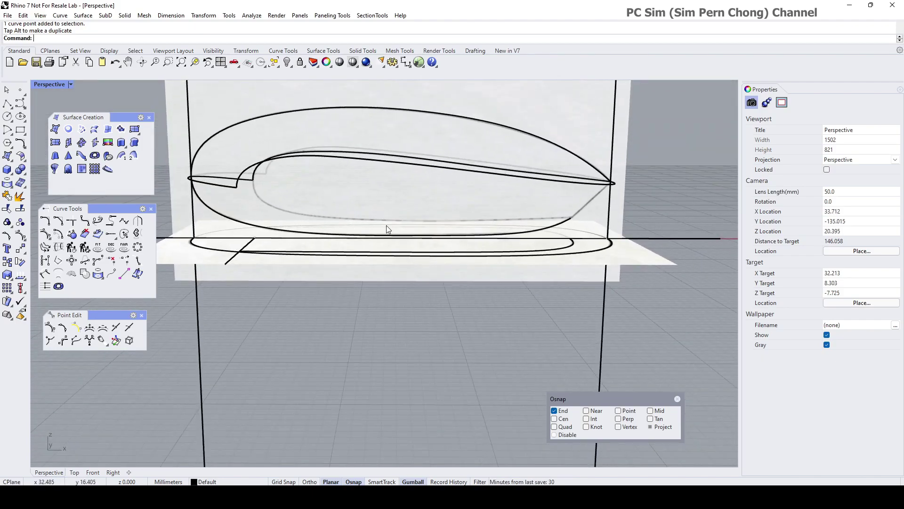
right_drag(387, 228, 574, 354)
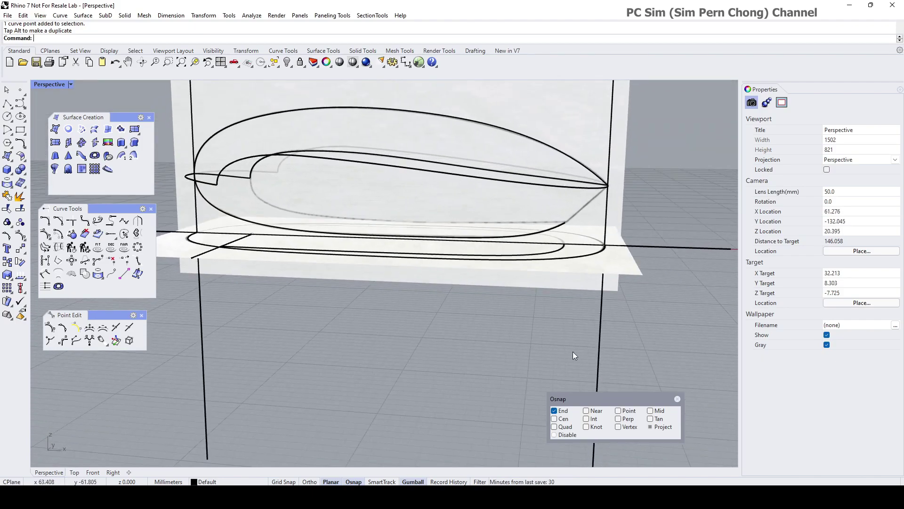
double_click(41, 85)
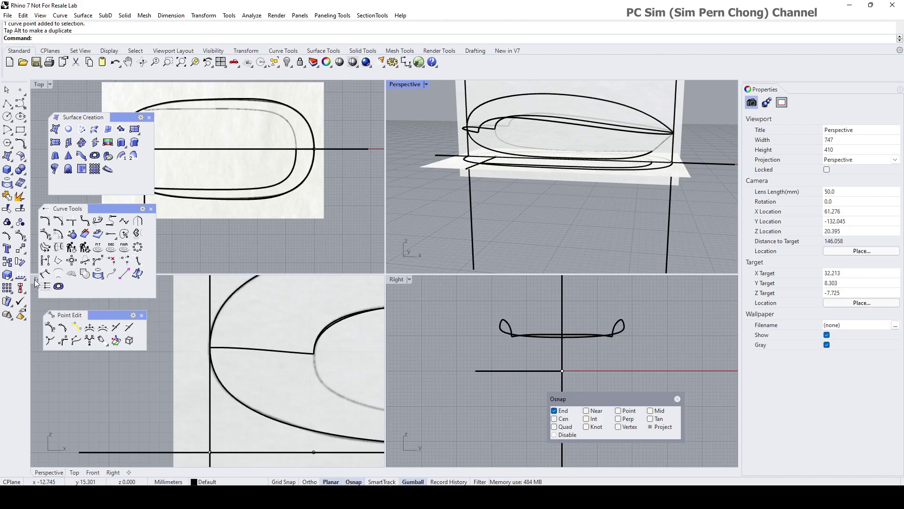
double_click(37, 282)
scroll(424, 310, up, 6)
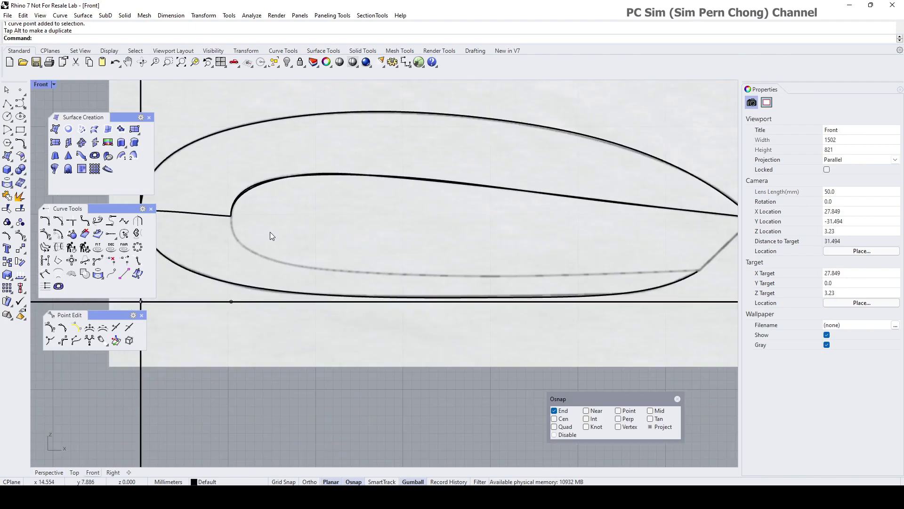
right_drag(308, 245, 290, 255)
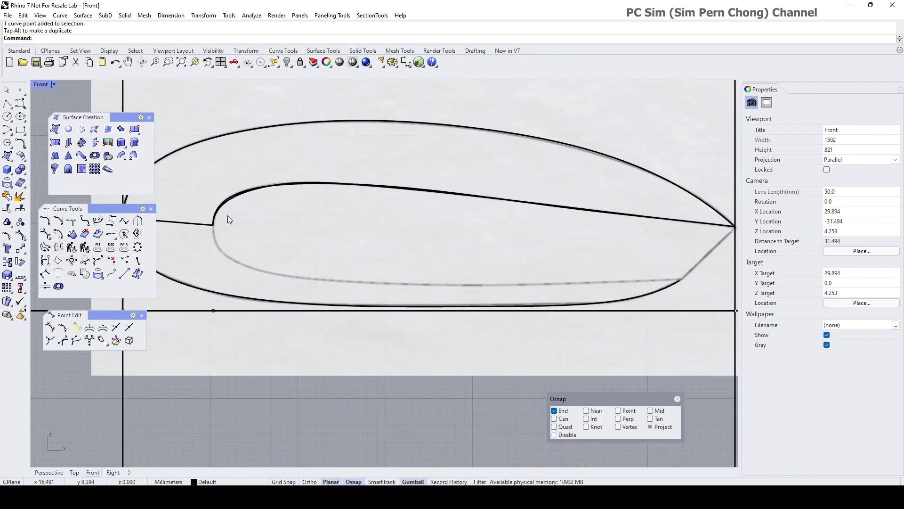
click(20, 104)
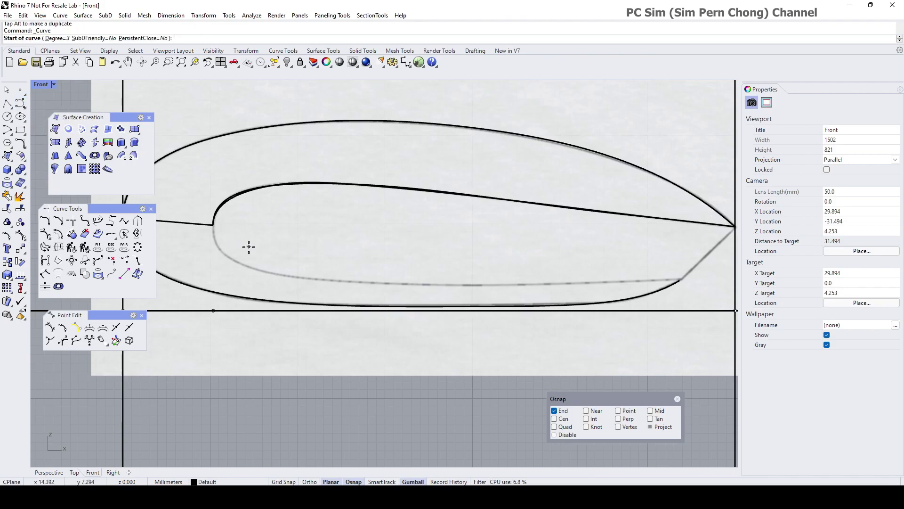
click(214, 226)
click(213, 262)
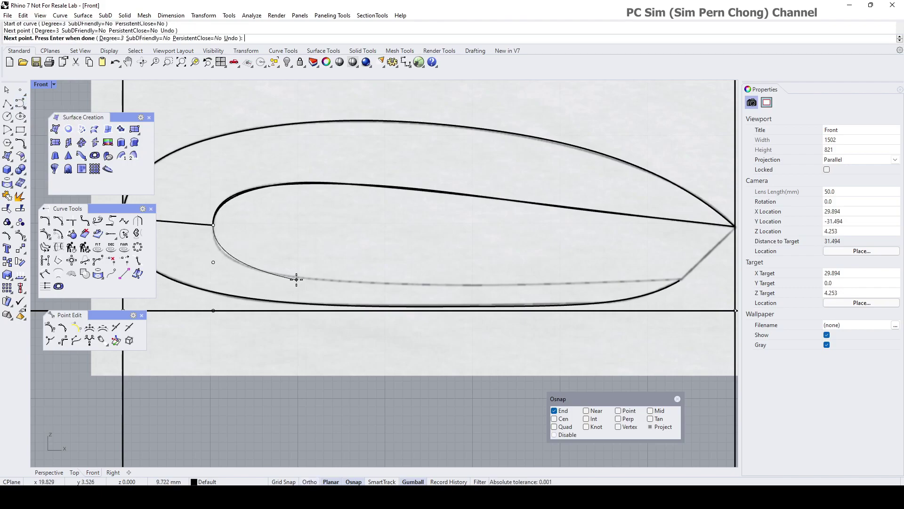
click(297, 279)
click(432, 285)
click(680, 280)
right_click(680, 280)
Step: Shift the second and third control points of the traced lower curve slightly downward to fit the sketched outline
click(681, 281)
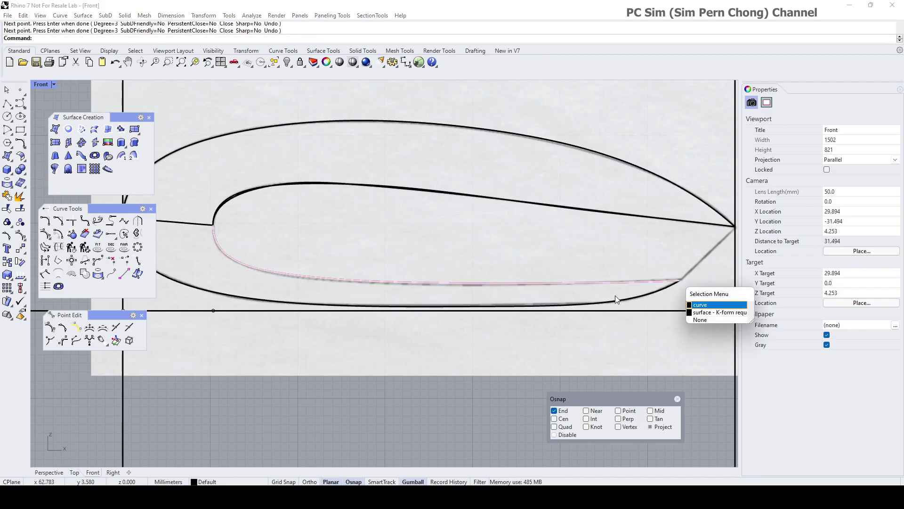
click(610, 310)
scroll(219, 254, up, 4)
key(F10)
click(209, 268)
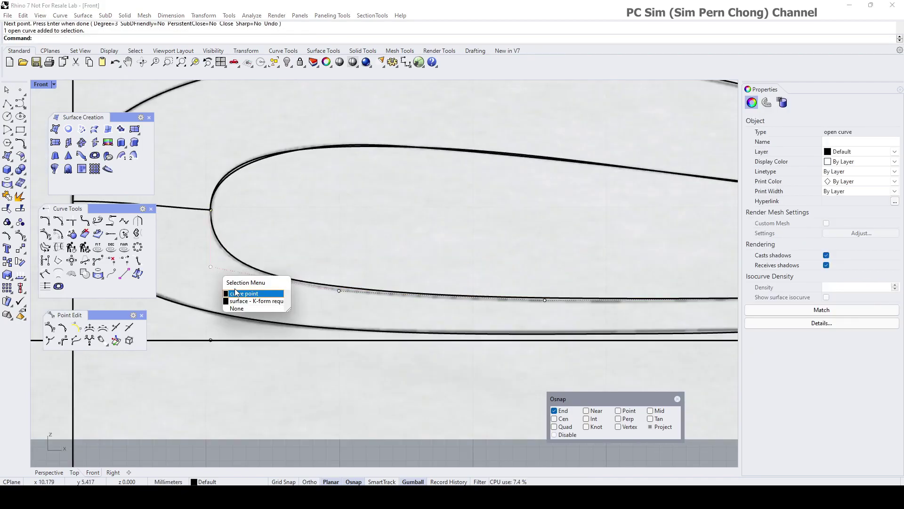
click(235, 291)
drag(210, 231, 210, 233)
click(339, 291)
drag(338, 255, 339, 261)
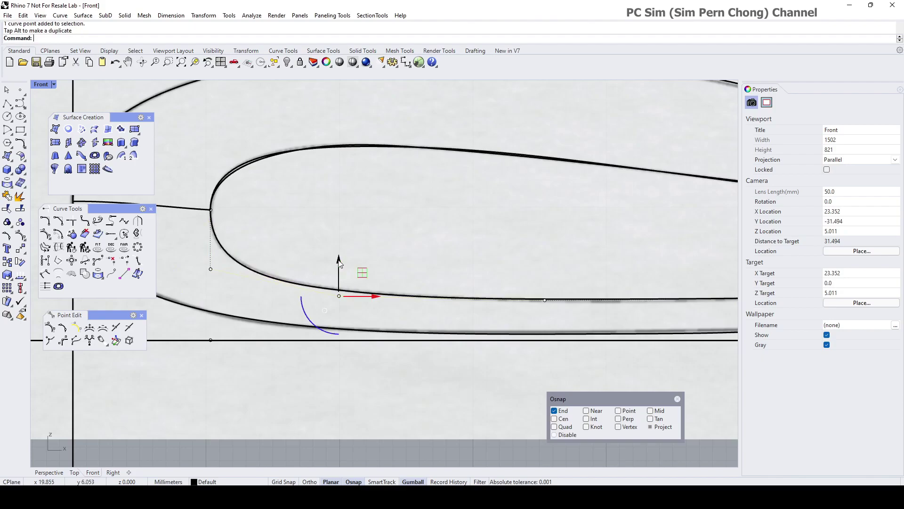
scroll(357, 272, down, 4)
key(Escape)
key(Escape)
scroll(454, 301, down, 4)
Step: Create a 3D curve from two views using the lower inner curves traced in the Front and Top views
double_click(42, 86)
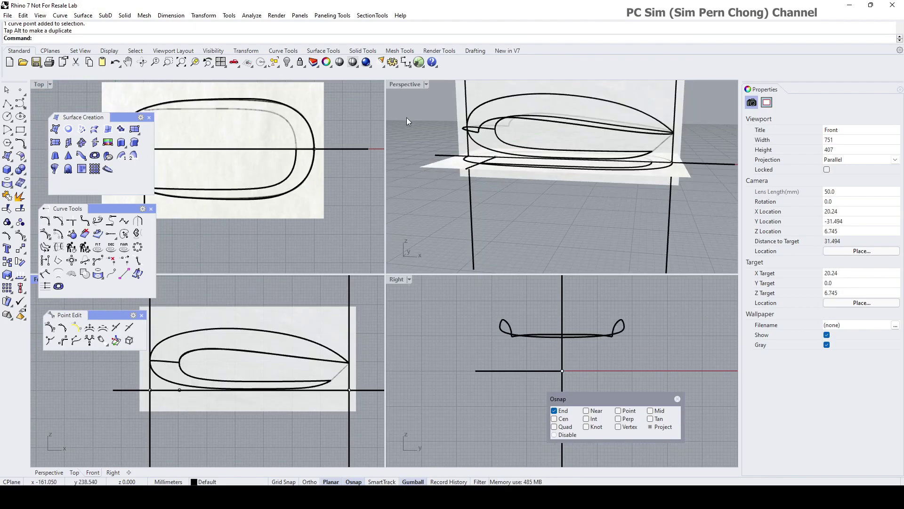
double_click(404, 84)
right_drag(374, 191, 415, 241)
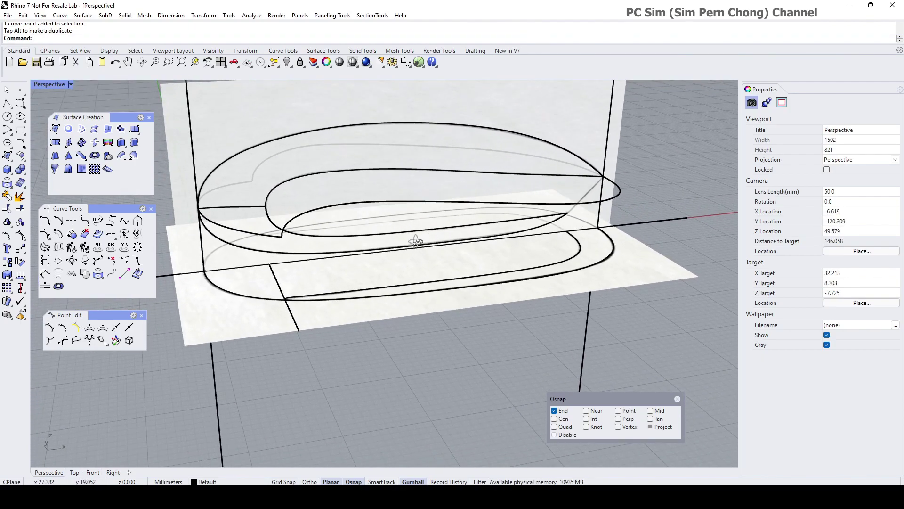
click(137, 234)
click(334, 241)
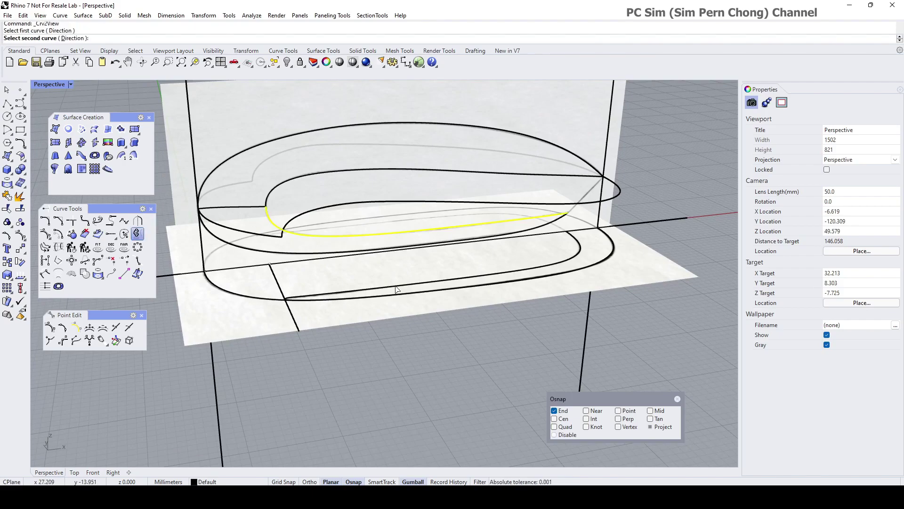
click(396, 288)
Step: Rebuild the new 3D inner curve non-uniformly with a maximum of 9 points and check its shape in perspective
right_drag(398, 290, 436, 272)
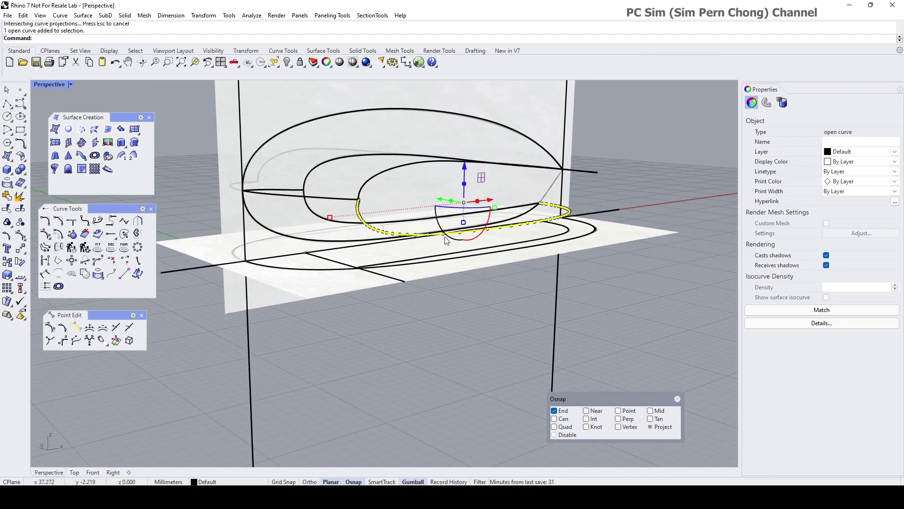
right_drag(446, 240, 413, 190)
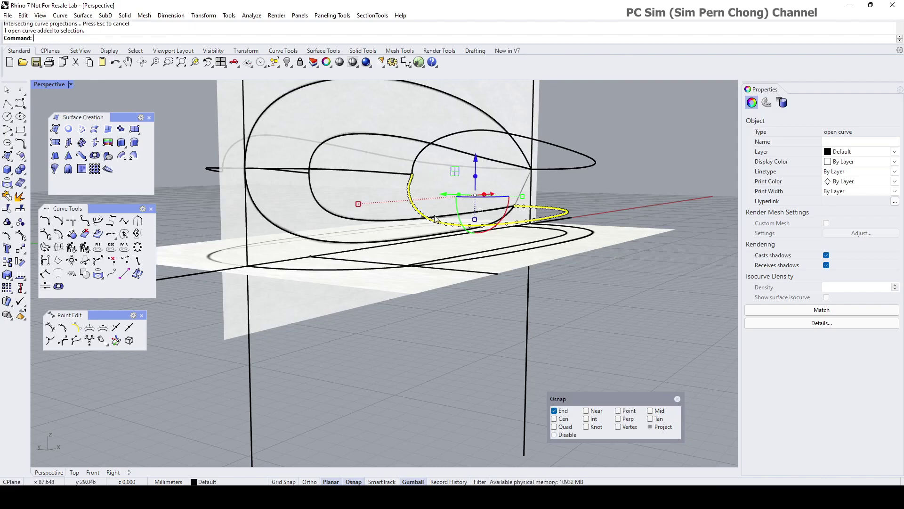
right_drag(435, 219, 406, 228)
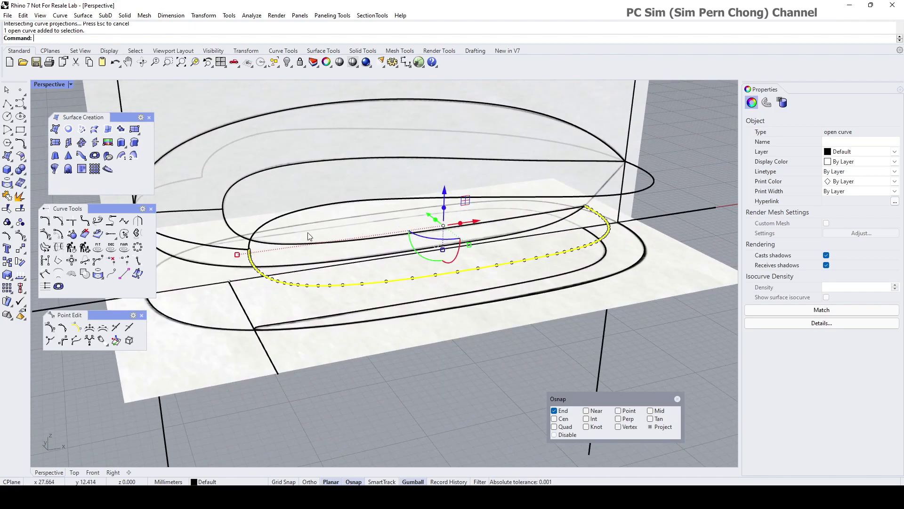
click(85, 246)
key(Return)
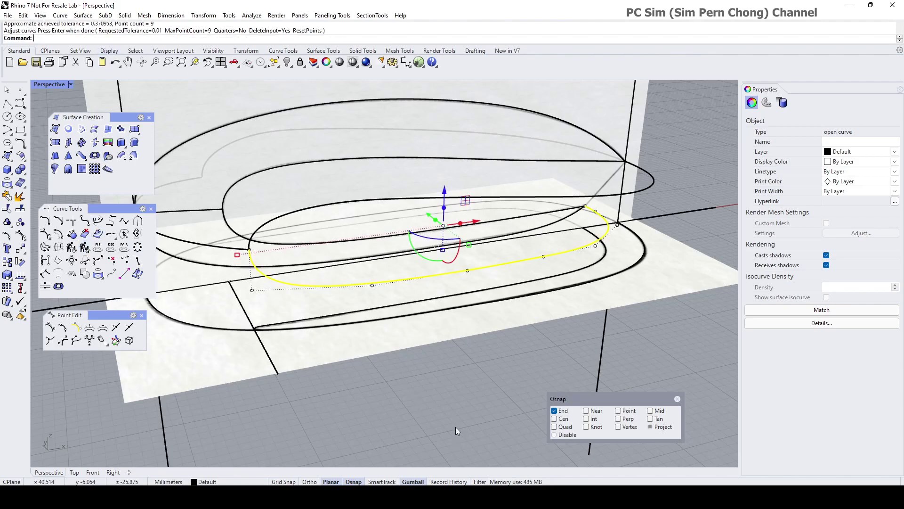
right_drag(428, 406, 518, 384)
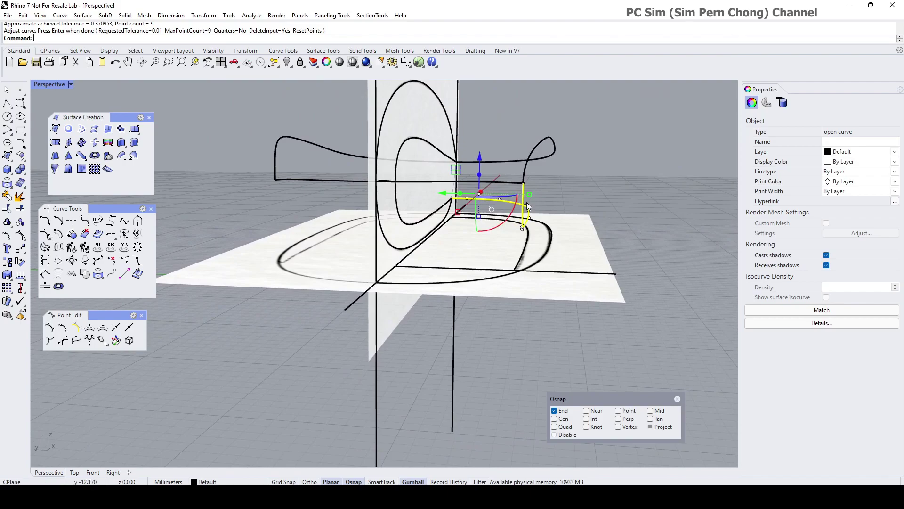
scroll(527, 207, up, 2)
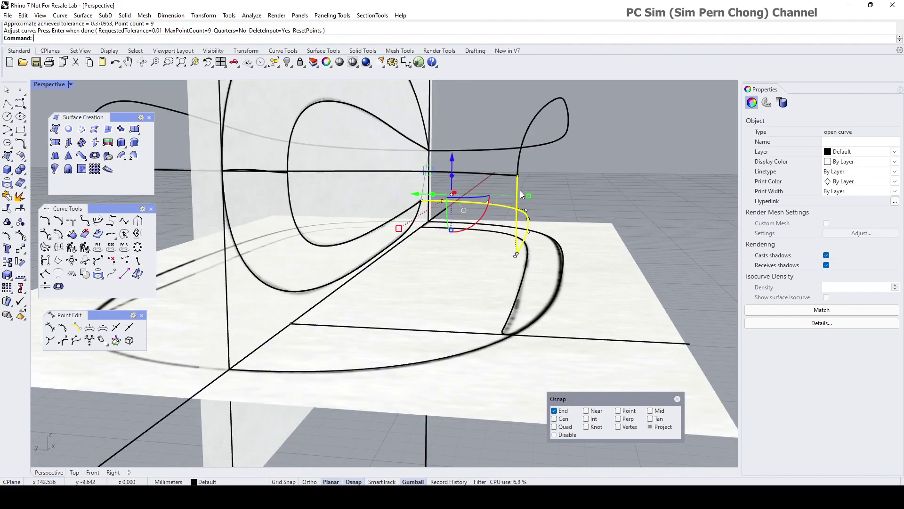
right_drag(520, 190, 547, 245)
key(Escape)
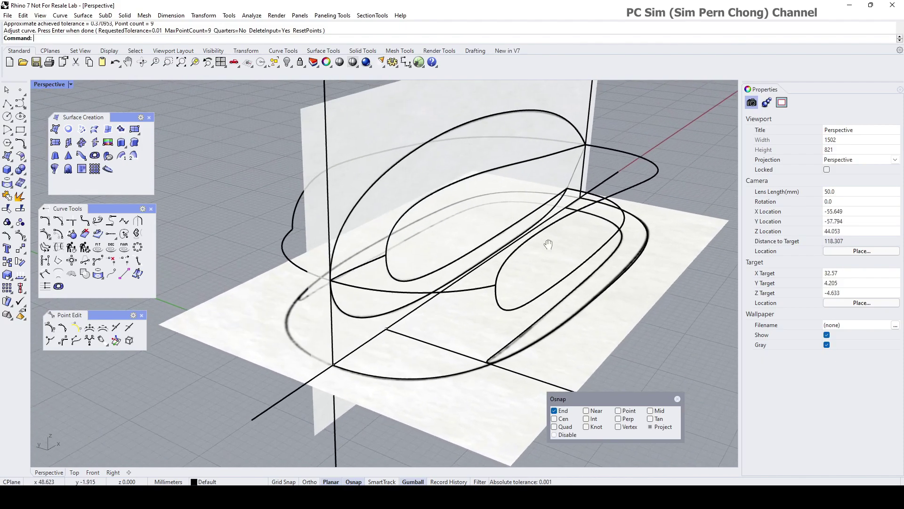
Step: Match the rebuilt lower curve's start to the upper shell edge curve with Tangency continuity, preserving Position at the other end
scroll(517, 279, up, 4)
right_drag(483, 307, 513, 286)
click(486, 276)
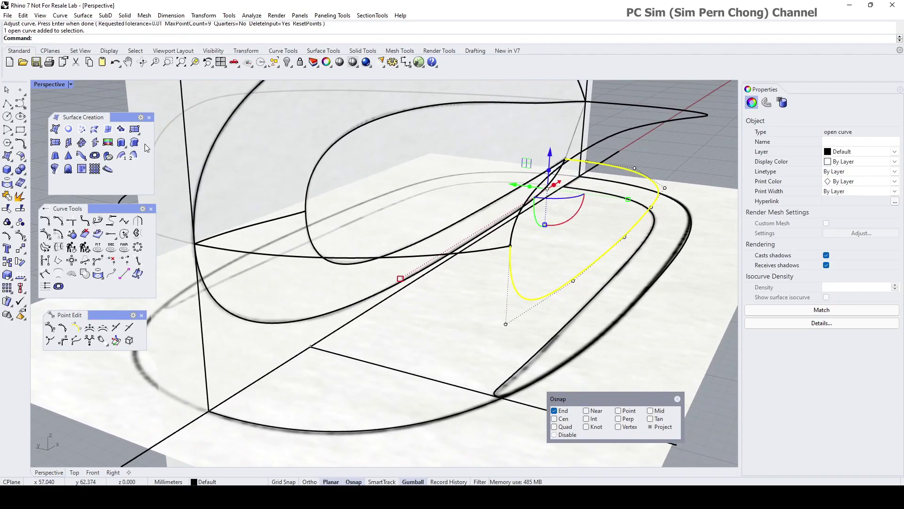
click(125, 221)
click(512, 261)
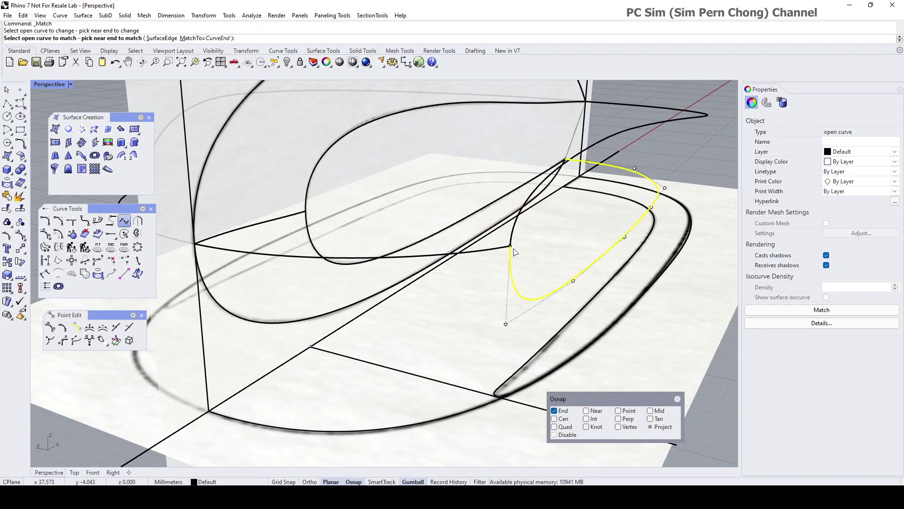
click(513, 243)
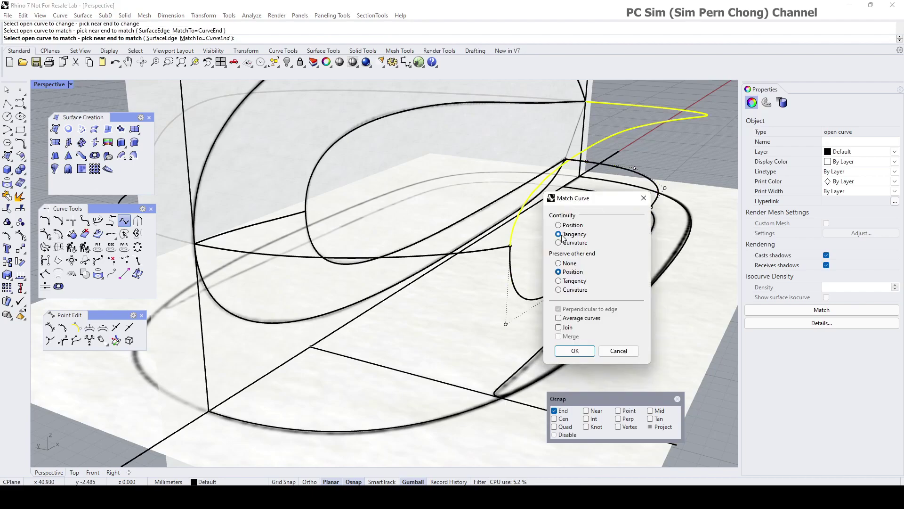
drag(566, 198, 605, 191)
scroll(511, 248, up, 3)
scroll(512, 249, up, 3)
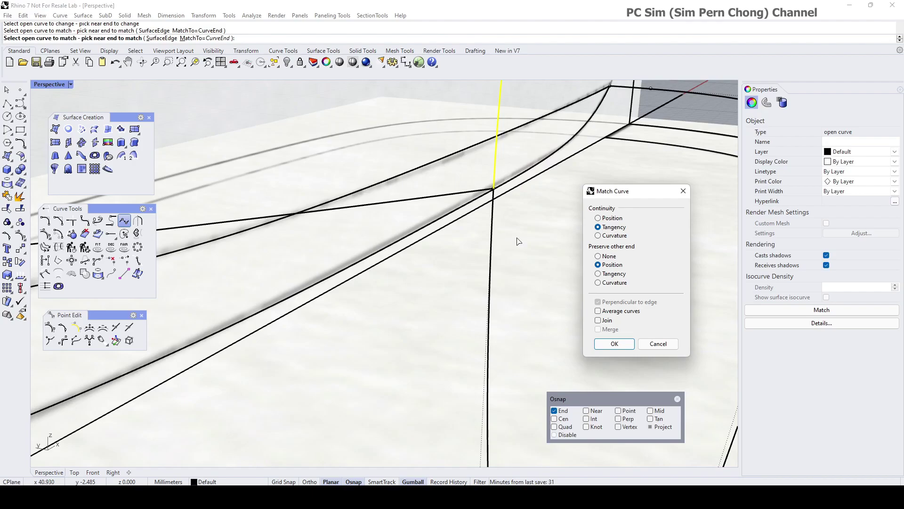
scroll(520, 245, down, 4)
click(614, 343)
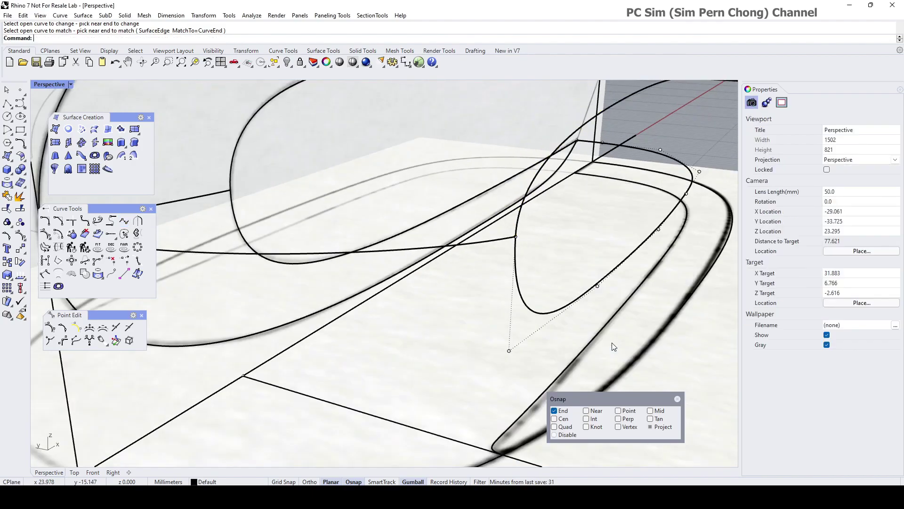
scroll(551, 276, down, 6)
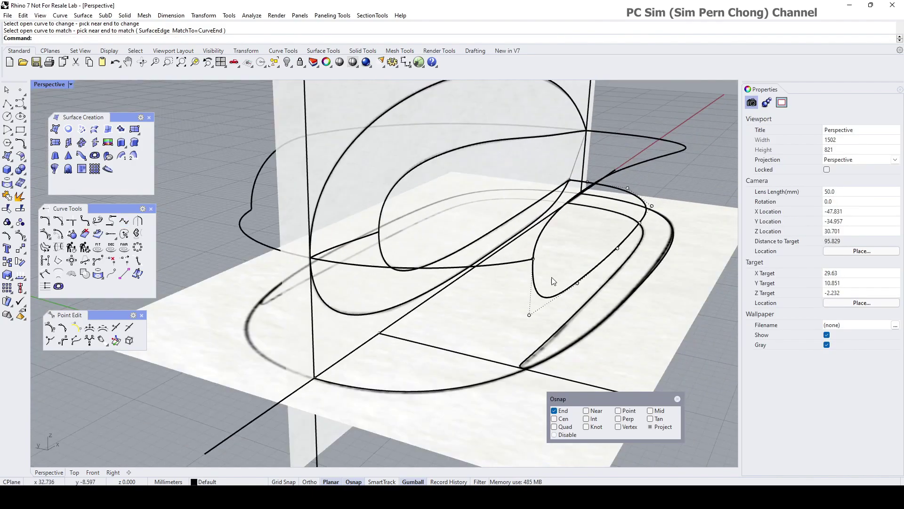
Step: Mirror a copy of the matched lower curve across the central axis, starting the mirror plane at the curve's end on the centreline
right_drag(552, 277, 398, 290)
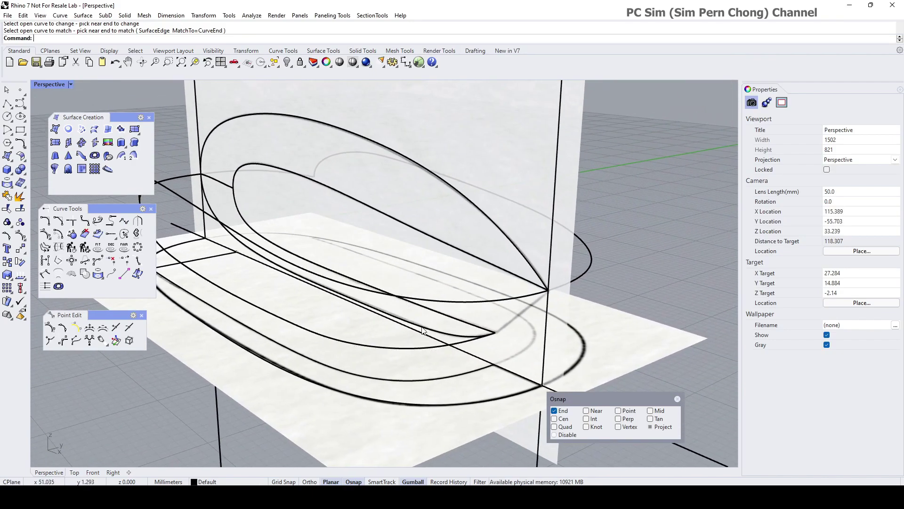
click(427, 349)
scroll(443, 328, down, 4)
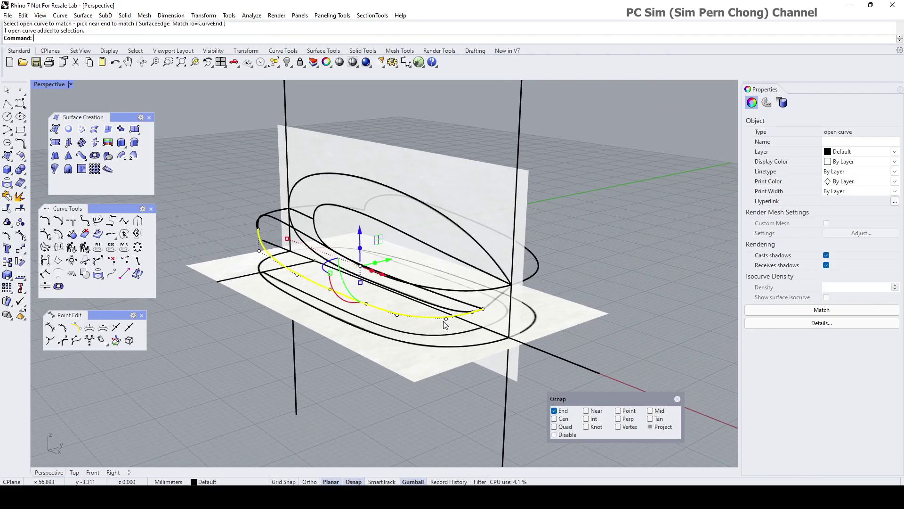
right_drag(445, 325, 362, 352)
click(23, 249)
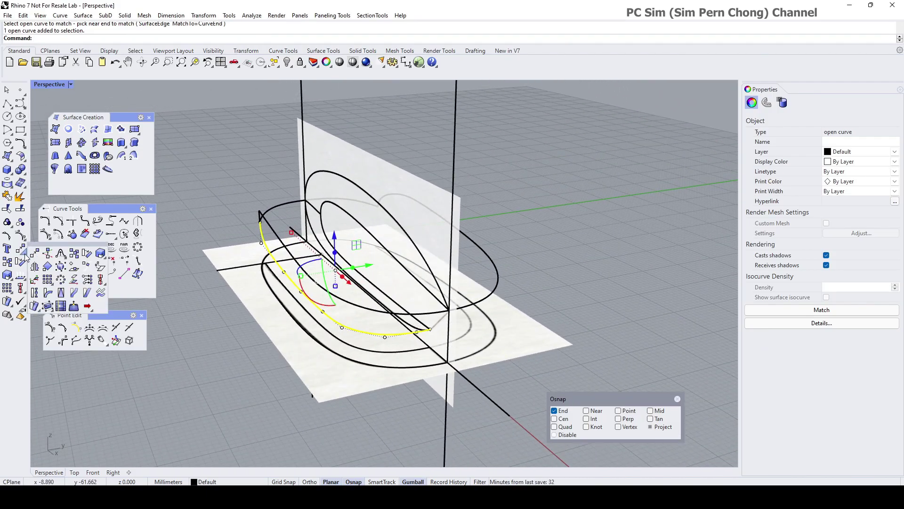
click(34, 266)
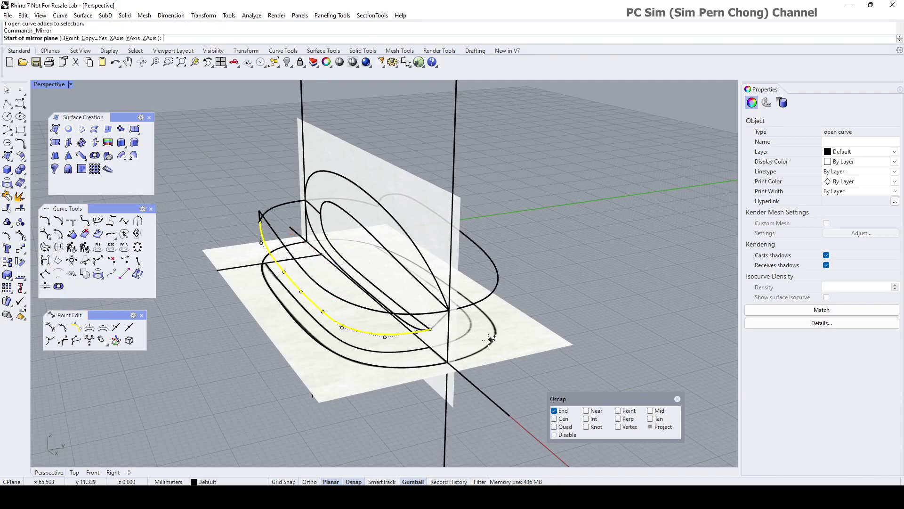
scroll(433, 332, up, 5)
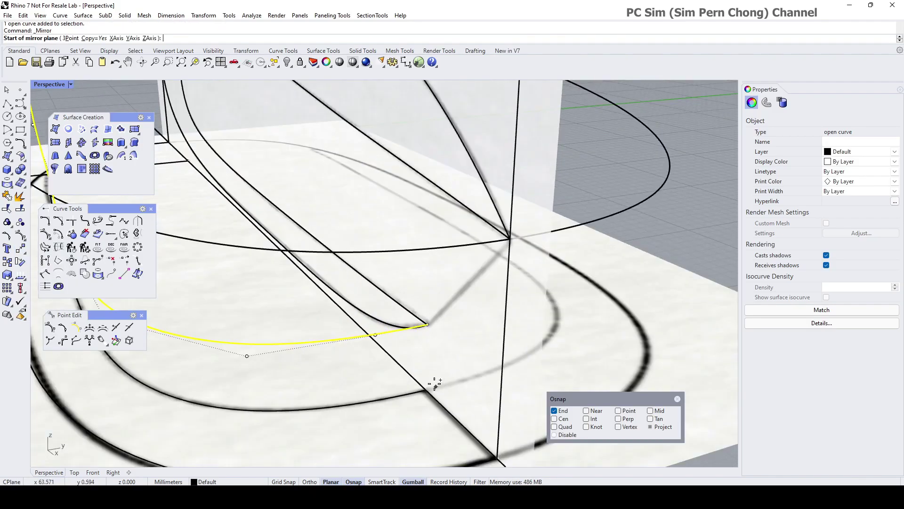
click(434, 322)
click(457, 272)
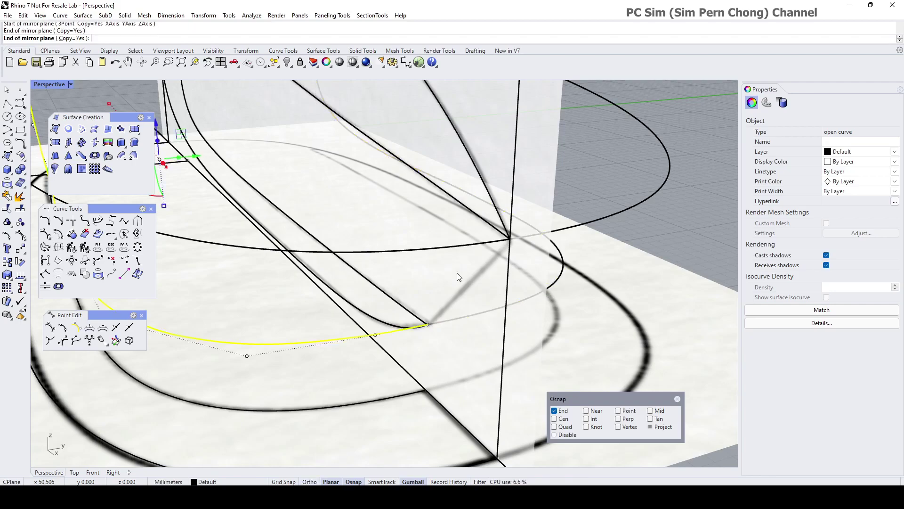
scroll(457, 272, down, 5)
key(Escape)
Step: Delete the side and top reference pictures, K-form request1.jpg and K-form request3.jpg
right_drag(456, 272, 594, 303)
scroll(482, 244, down, 4)
shift+right_drag(496, 212, 482, 247)
click(485, 183)
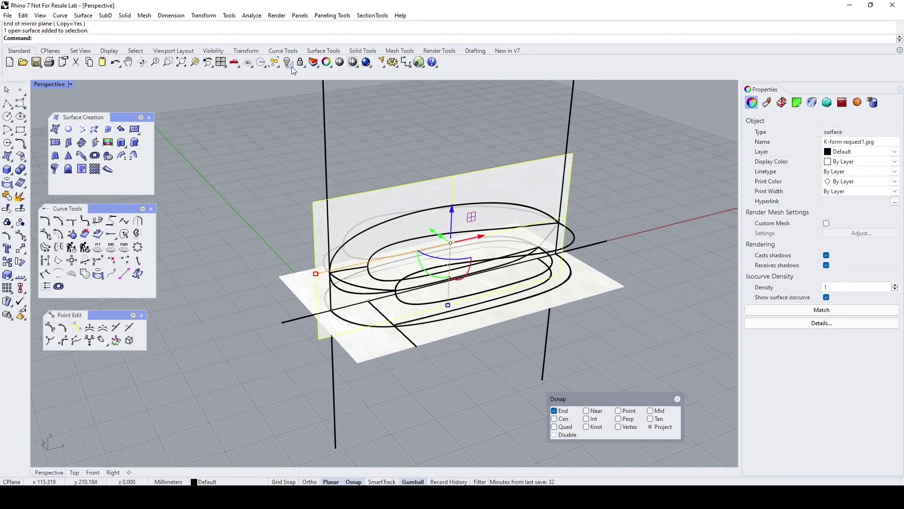
key(Delete)
click(309, 286)
key(Delete)
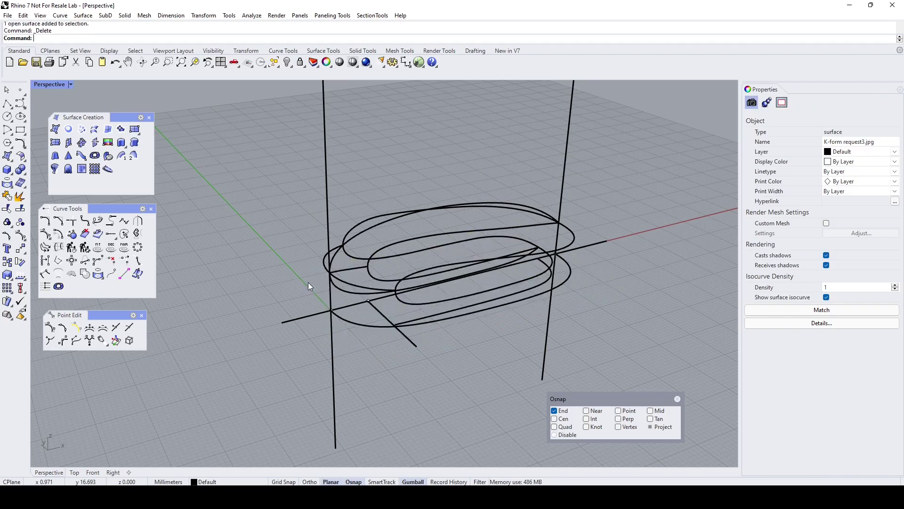
Step: Hide the three flat outline curves lying on the ground plane beneath the K-form
right_drag(308, 281, 294, 320)
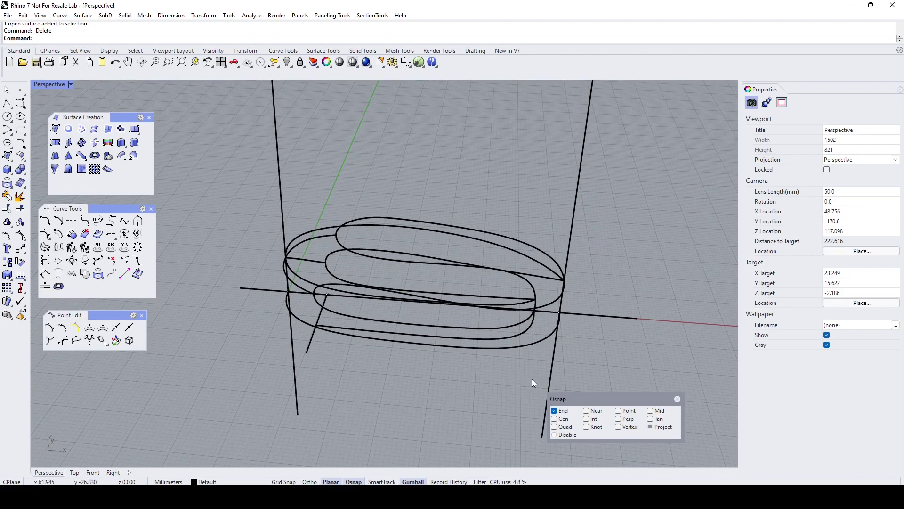
right_drag(533, 382, 579, 377)
drag(376, 341, 376, 342)
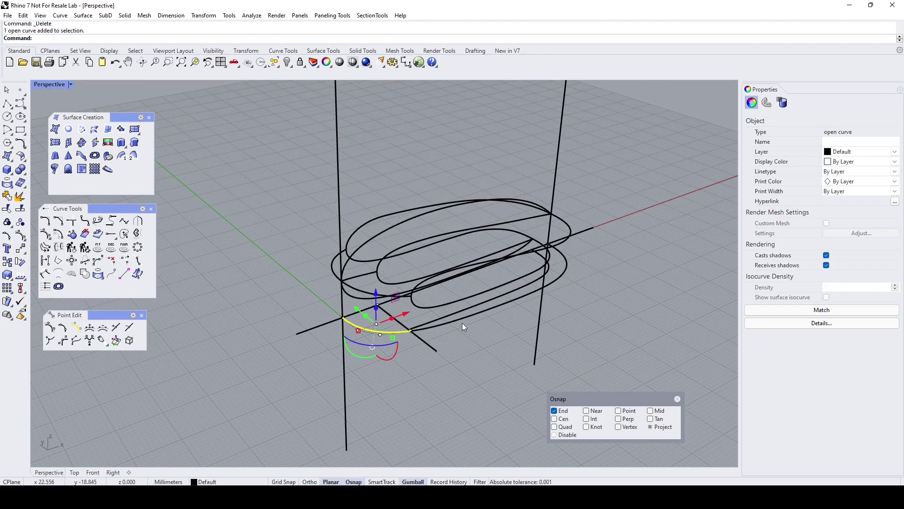
shift+drag(445, 325, 445, 326)
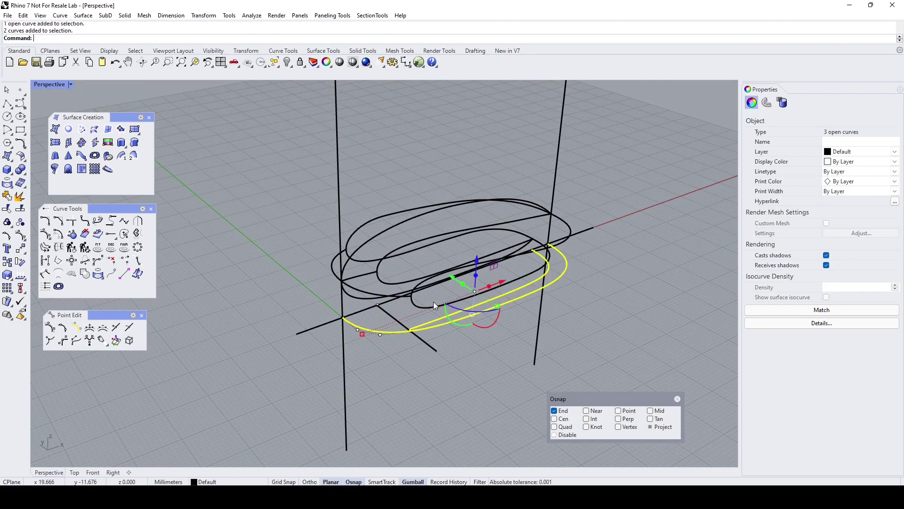
click(287, 62)
Step: Match the lower inner curve to its mirrored copy where they meet, with Tangency continuity, Position preserved at the other end and Average curves enabled
right_drag(309, 109, 413, 271)
scroll(452, 274, up, 4)
right_drag(477, 283, 462, 309)
scroll(464, 329, up, 4)
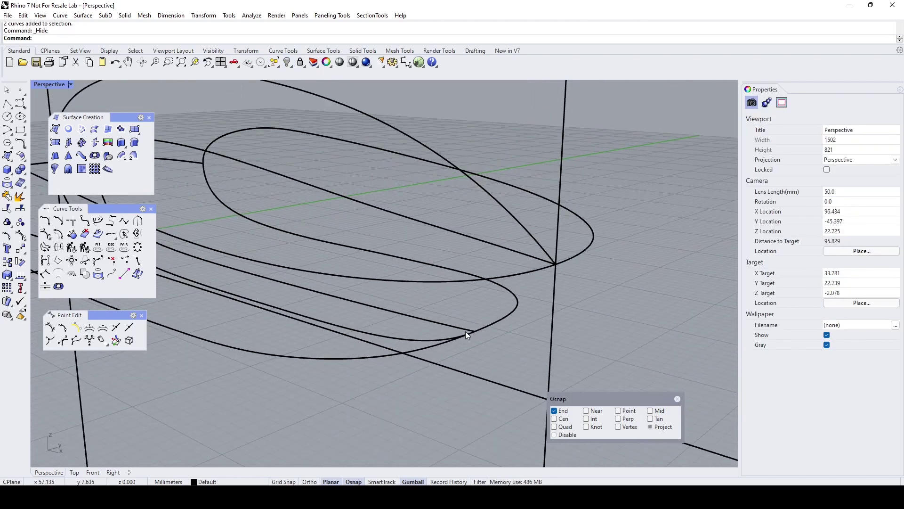
scroll(480, 326, up, 4)
right_drag(486, 352, 505, 319)
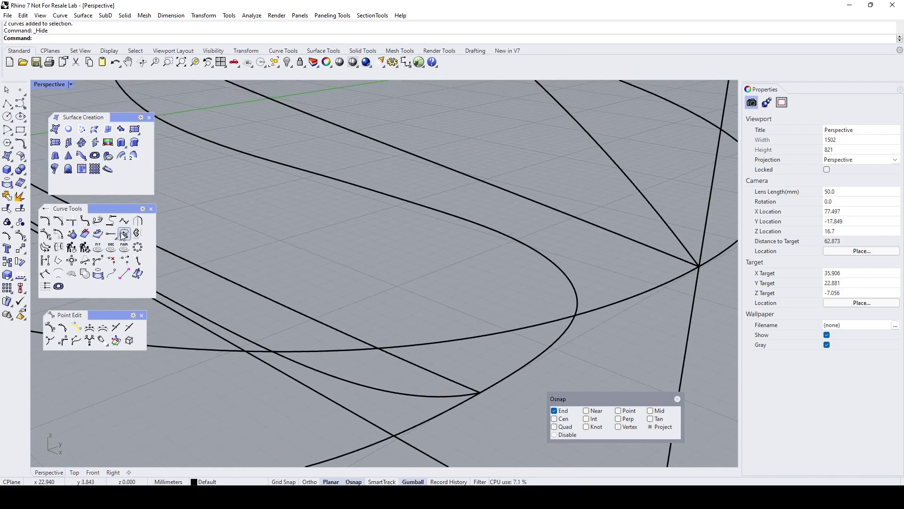
click(124, 221)
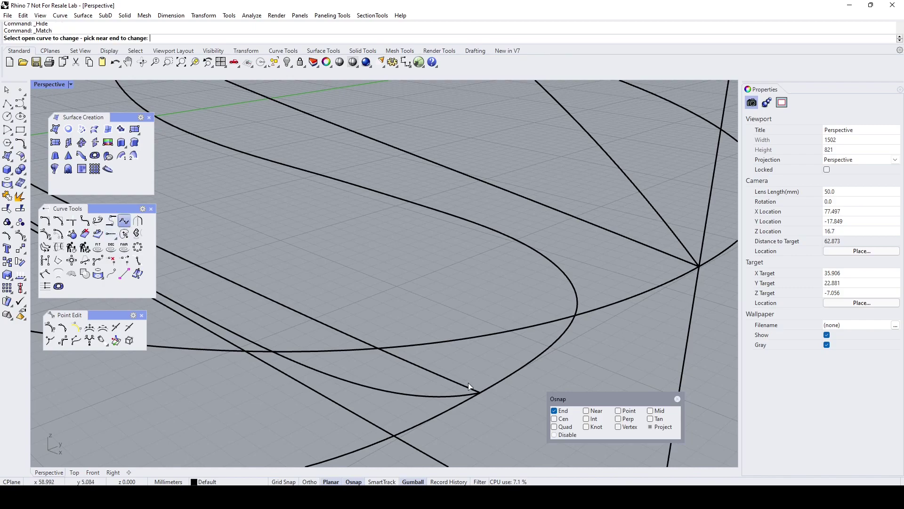
click(454, 405)
click(493, 386)
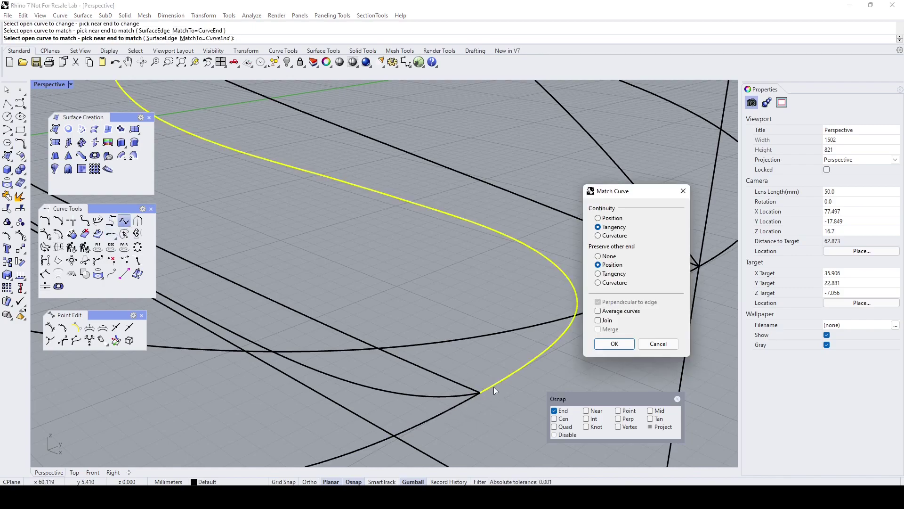
click(598, 311)
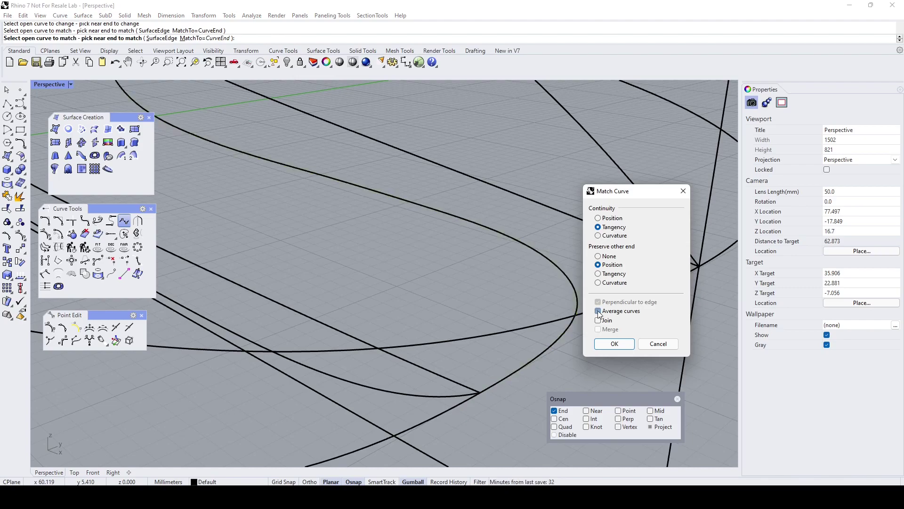
click(612, 345)
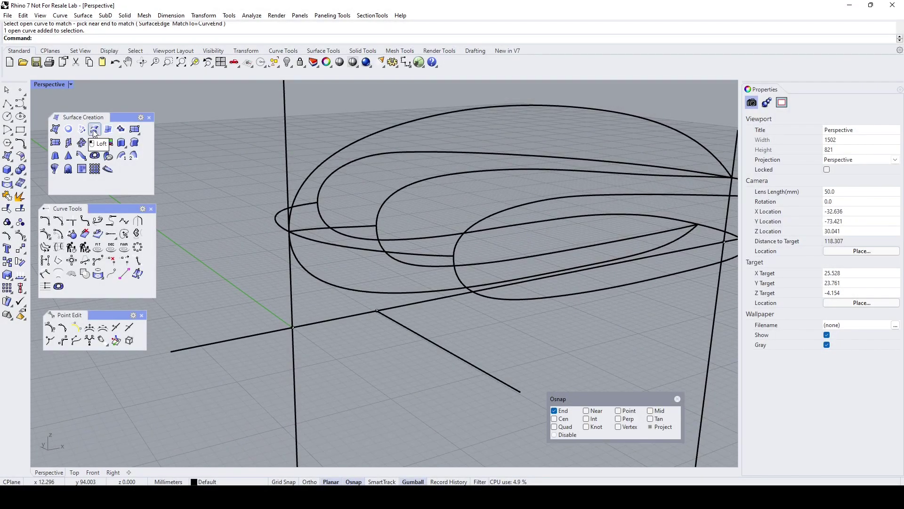
Step: Create the lower shell as a network surface from the shell edge curve, the lower central profile and the two lower inner curves
click(94, 130)
click(328, 244)
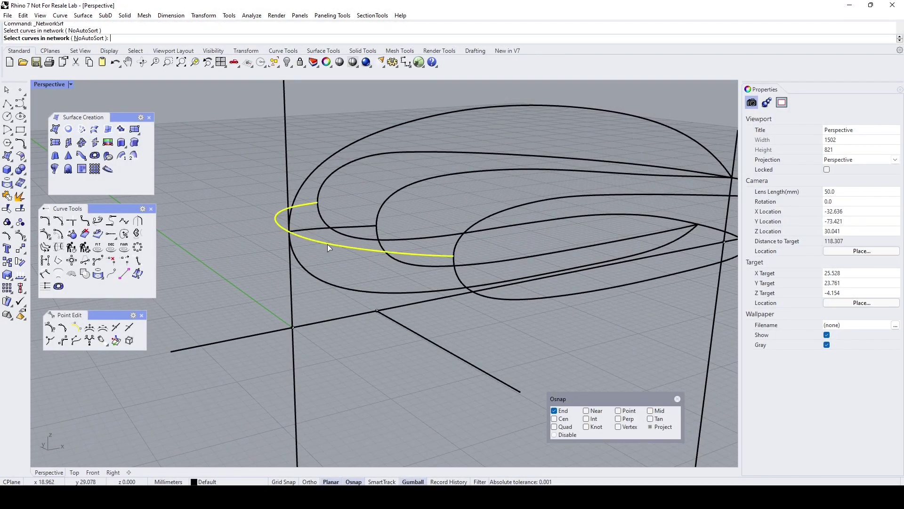
click(313, 276)
right_drag(581, 317, 499, 291)
click(546, 322)
click(474, 251)
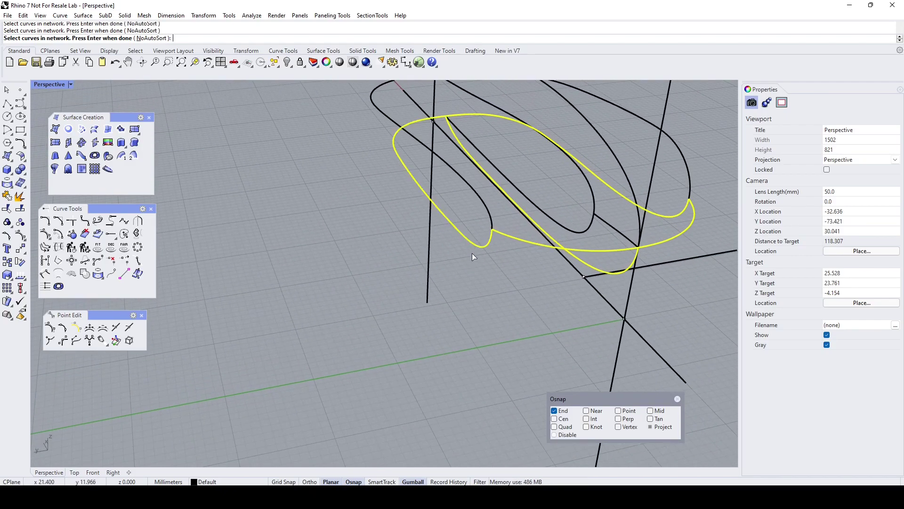
key(Return)
click(565, 368)
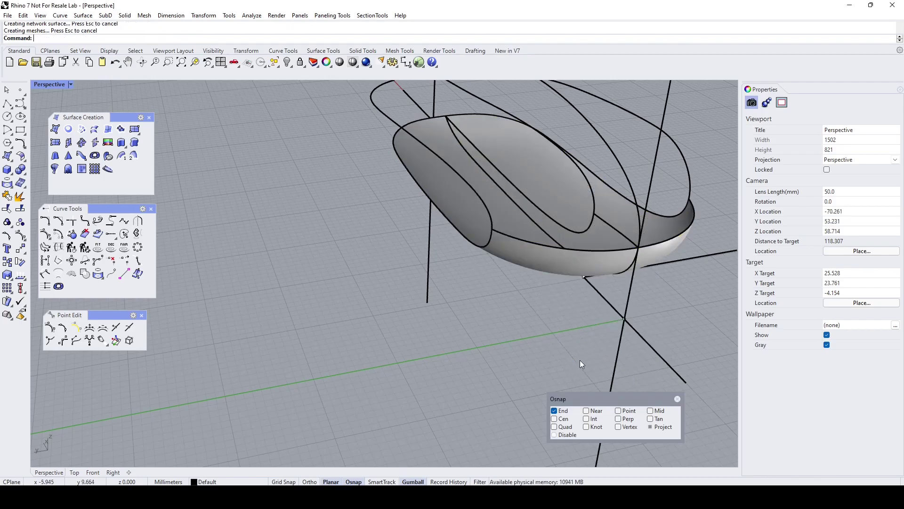
Step: Show all hidden objects again and select the upper and lower shell surfaces together
right_drag(580, 360, 470, 338)
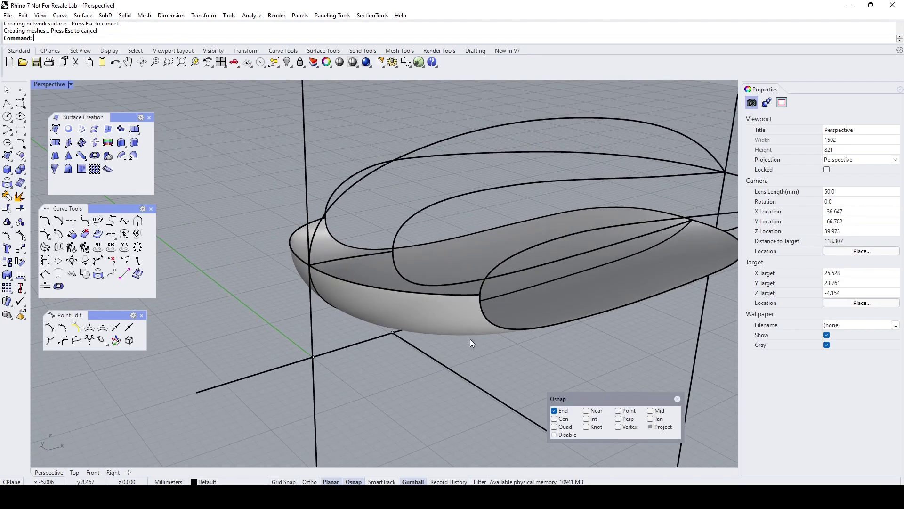
right_click(288, 61)
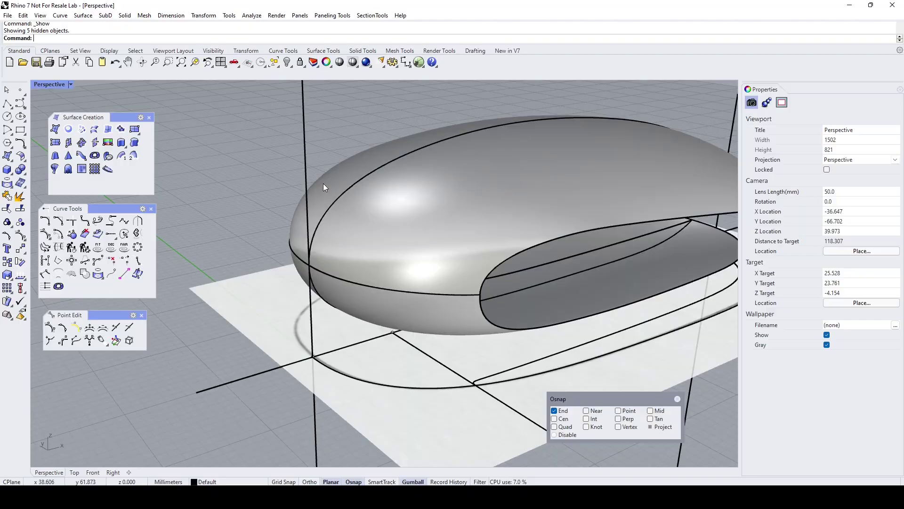
click(396, 251)
shift+click(402, 312)
right_drag(415, 319, 372, 242)
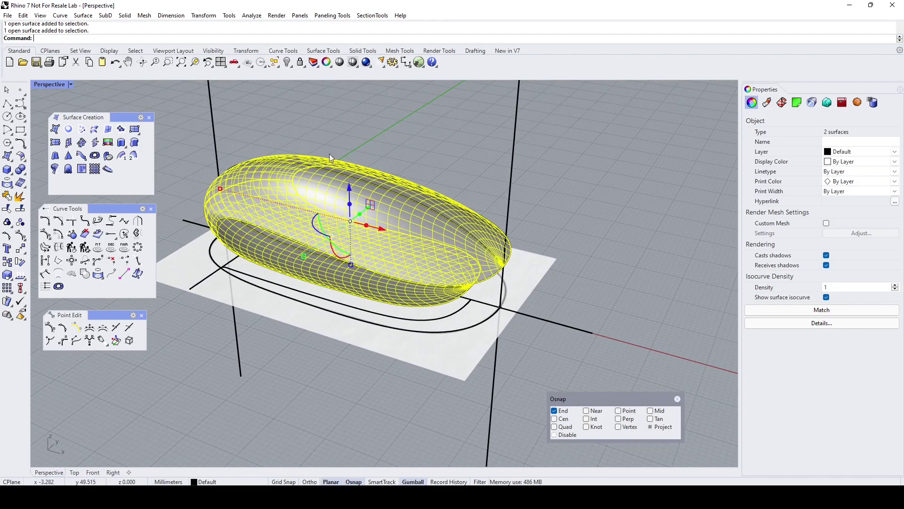